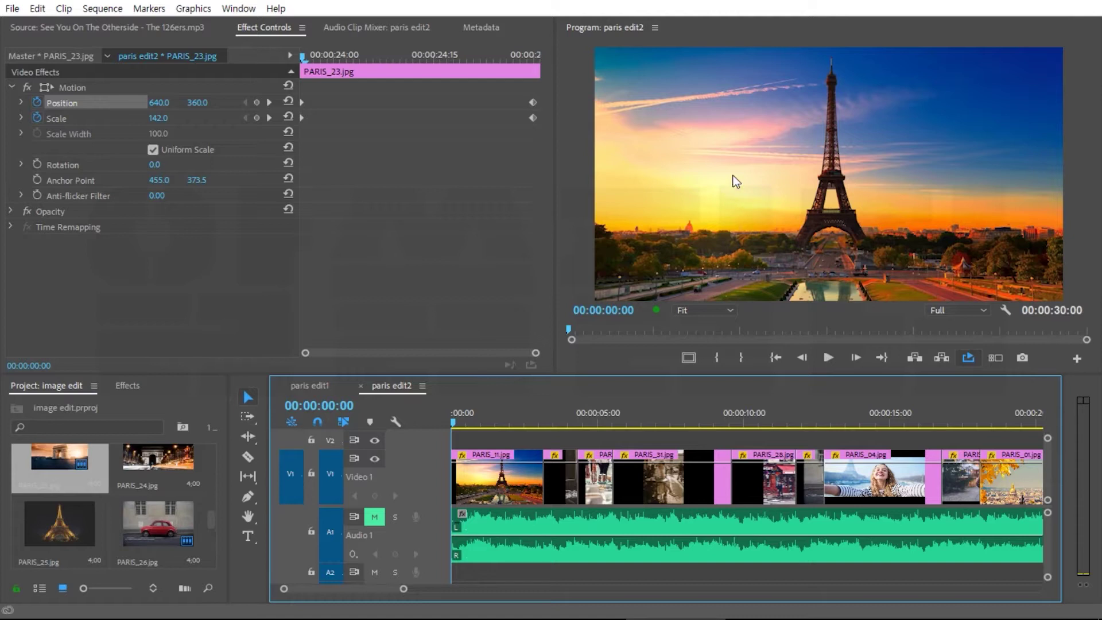
Add the title text "Trip to PARIS" over the opening Eiffel Tower image and shift it slightly lower
click(248, 536)
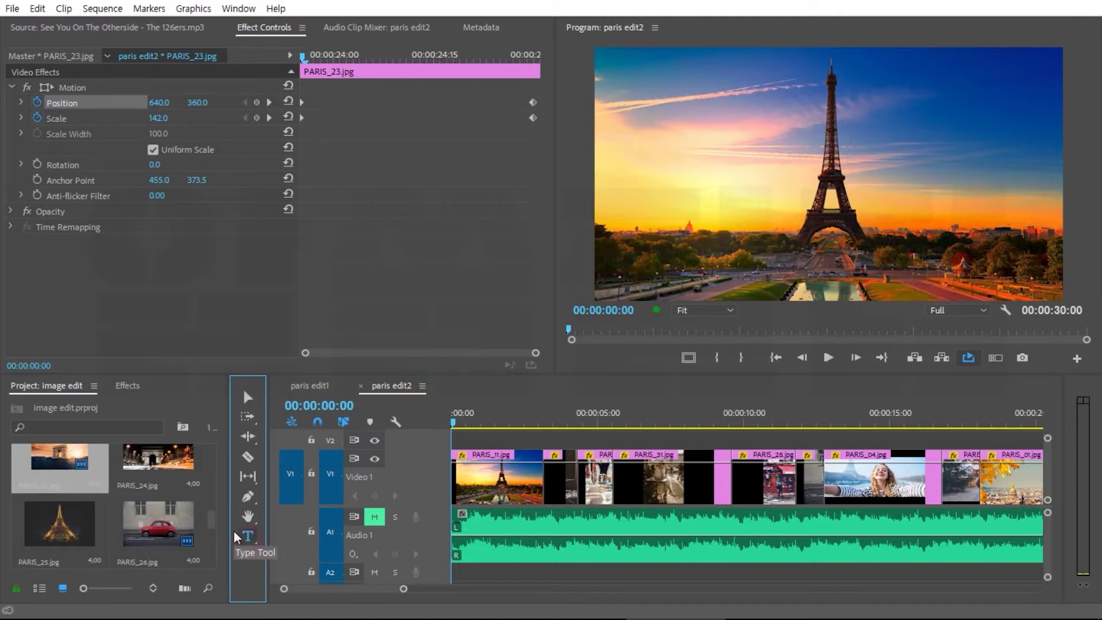
click(726, 172)
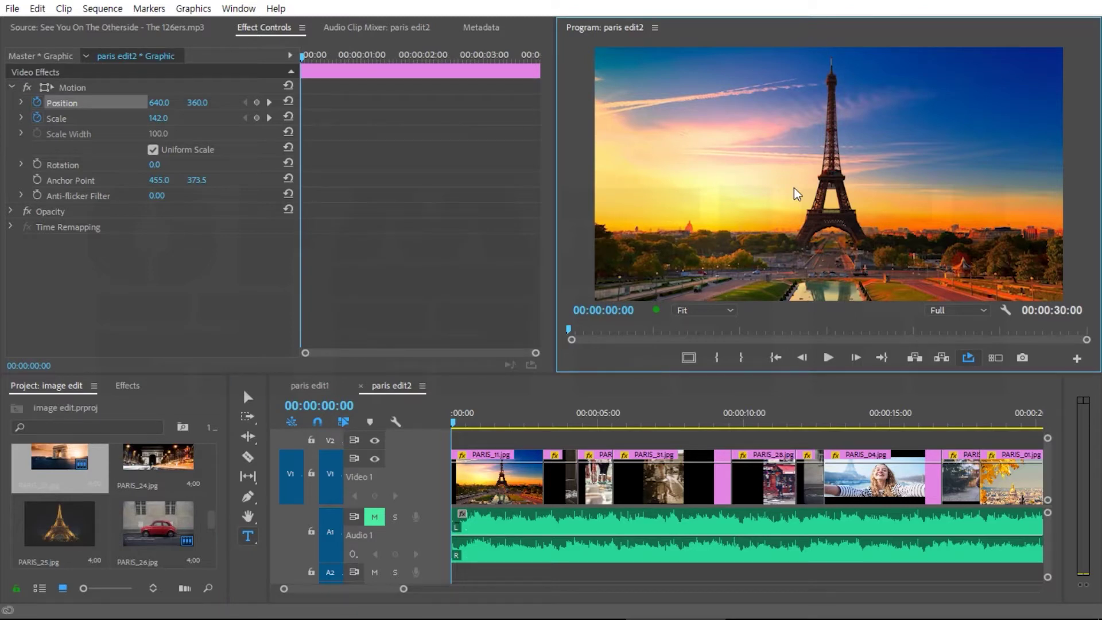
text(T)
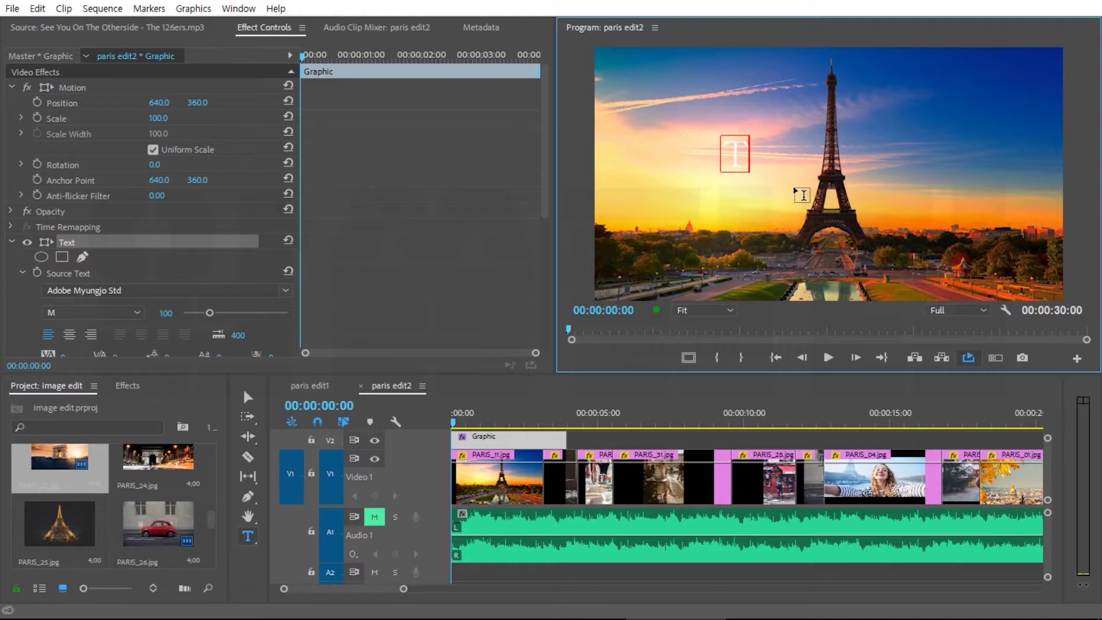
text(rip to PA)
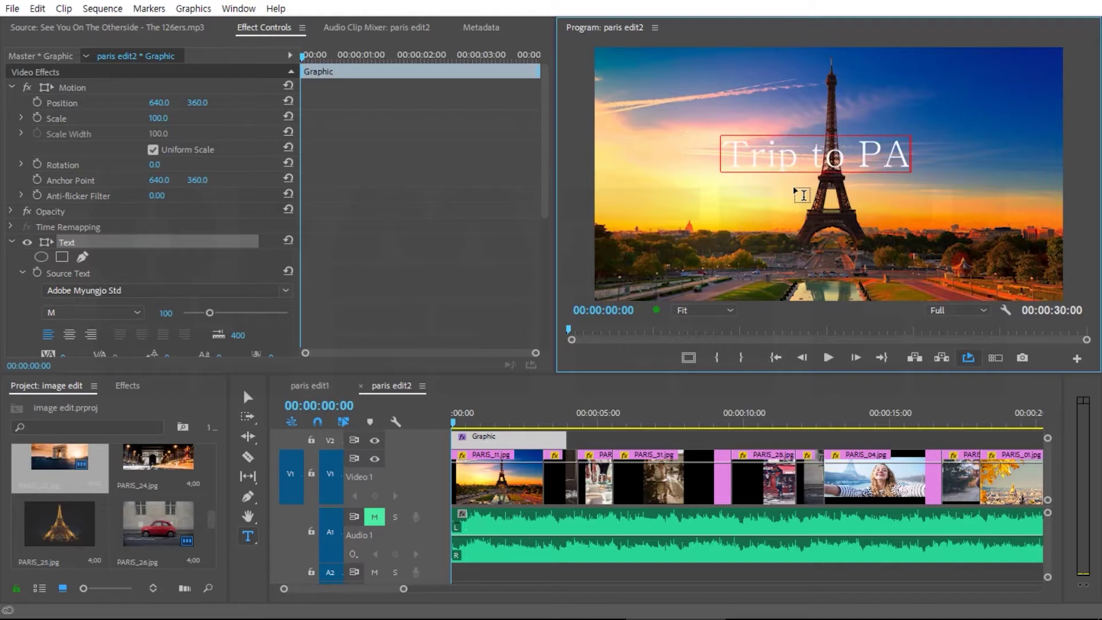
text(I)
key(BackSpace)
text(RIS)
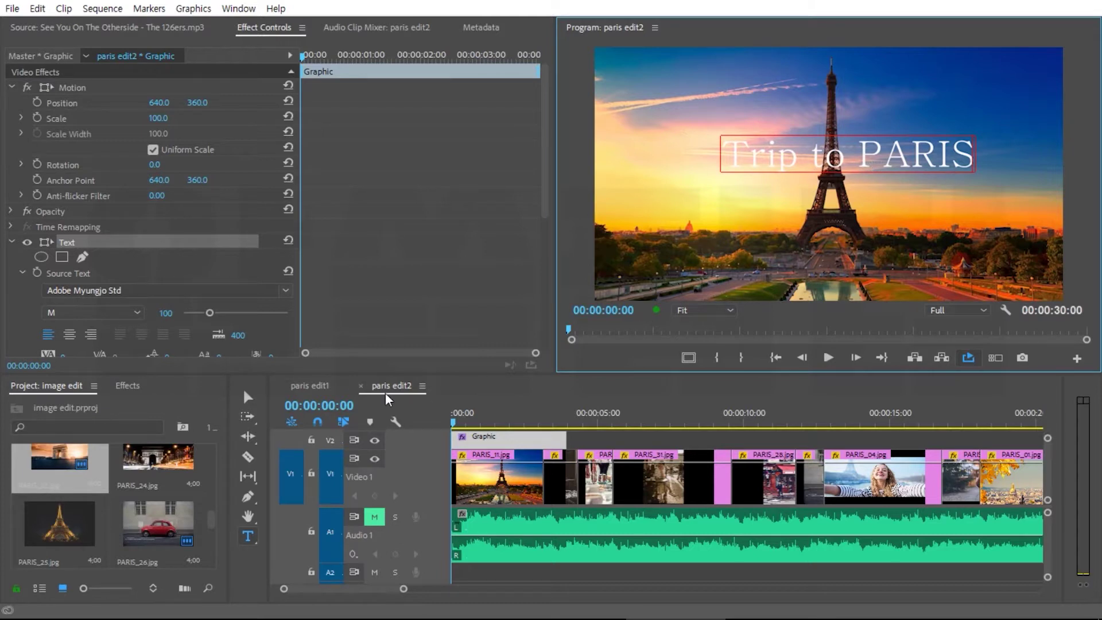
click(248, 398)
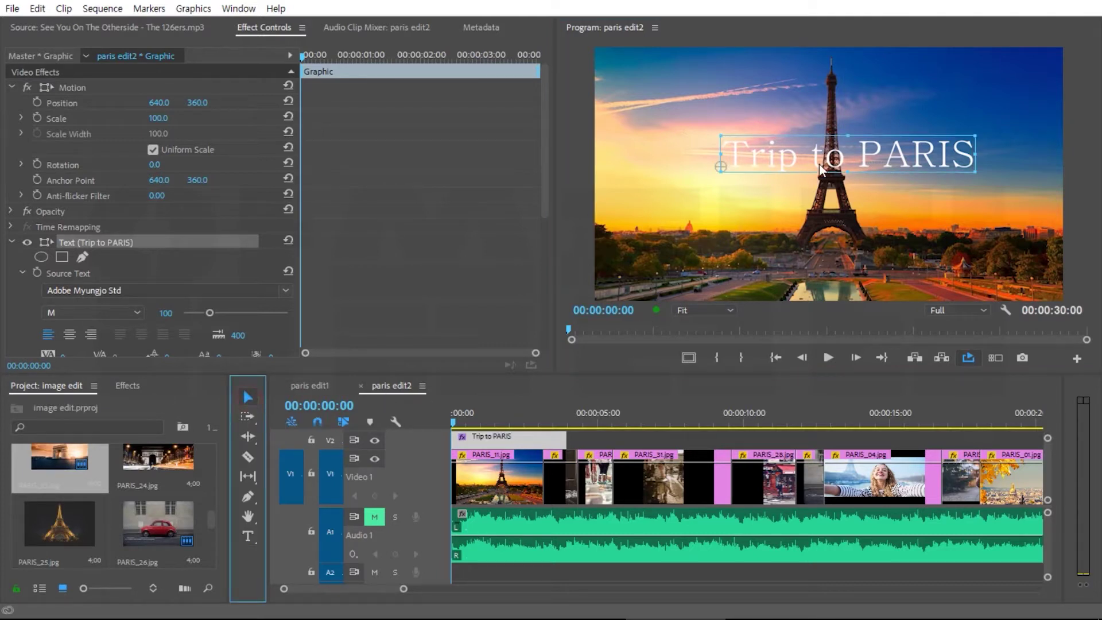
drag(810, 155, 787, 170)
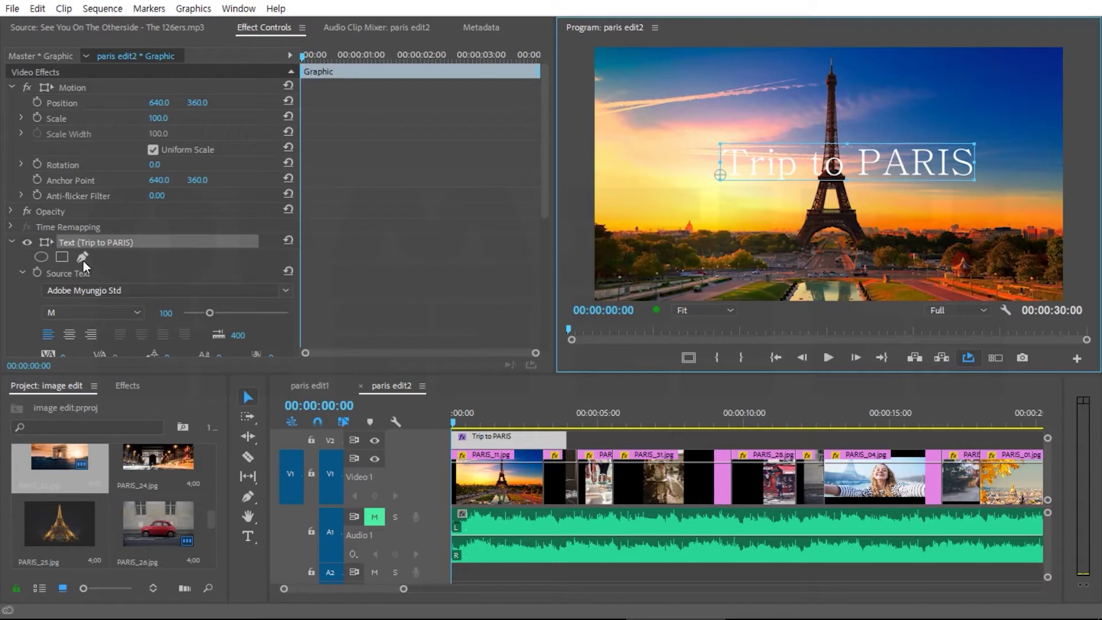
Set the title's font to Bauhaus 93 and reposition it across the tower
drag(547, 188, 551, 253)
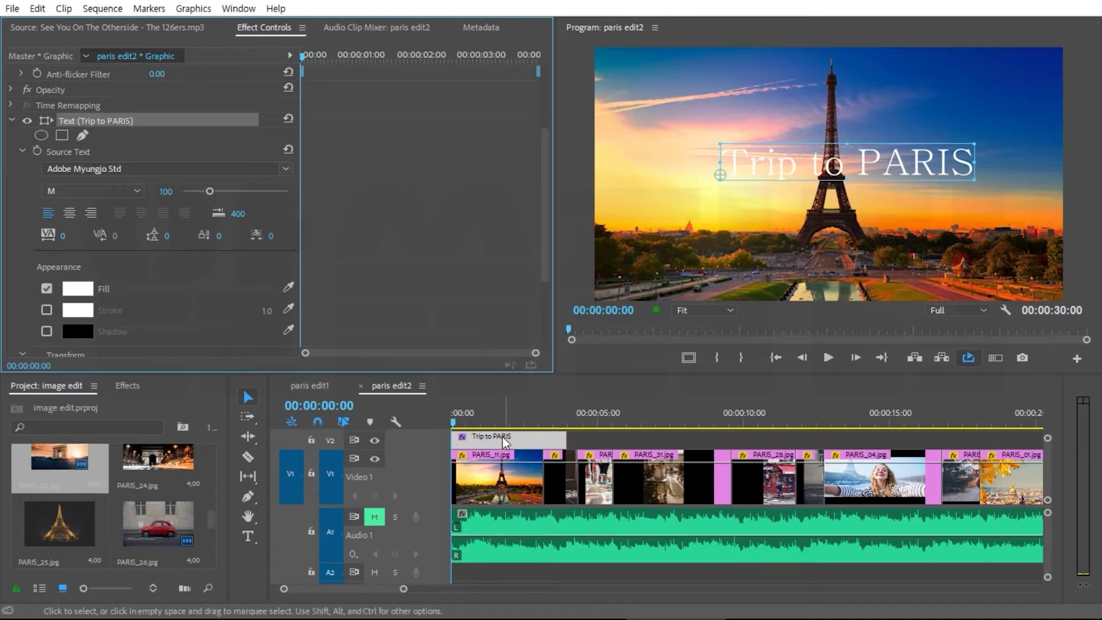
click(285, 168)
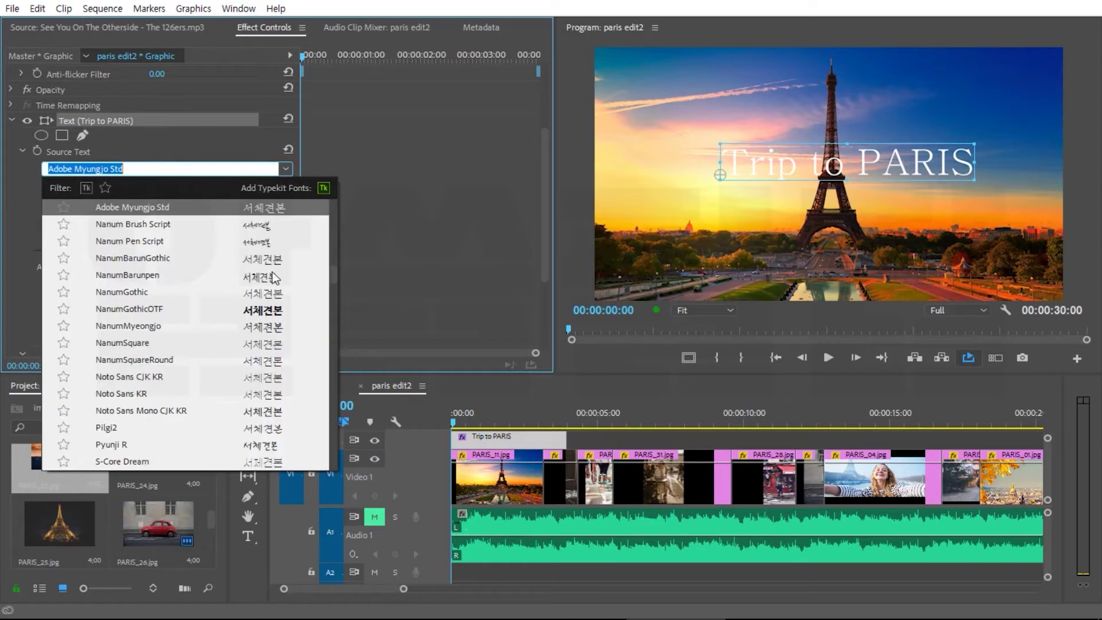
scroll(239, 298, down, 10)
click(266, 314)
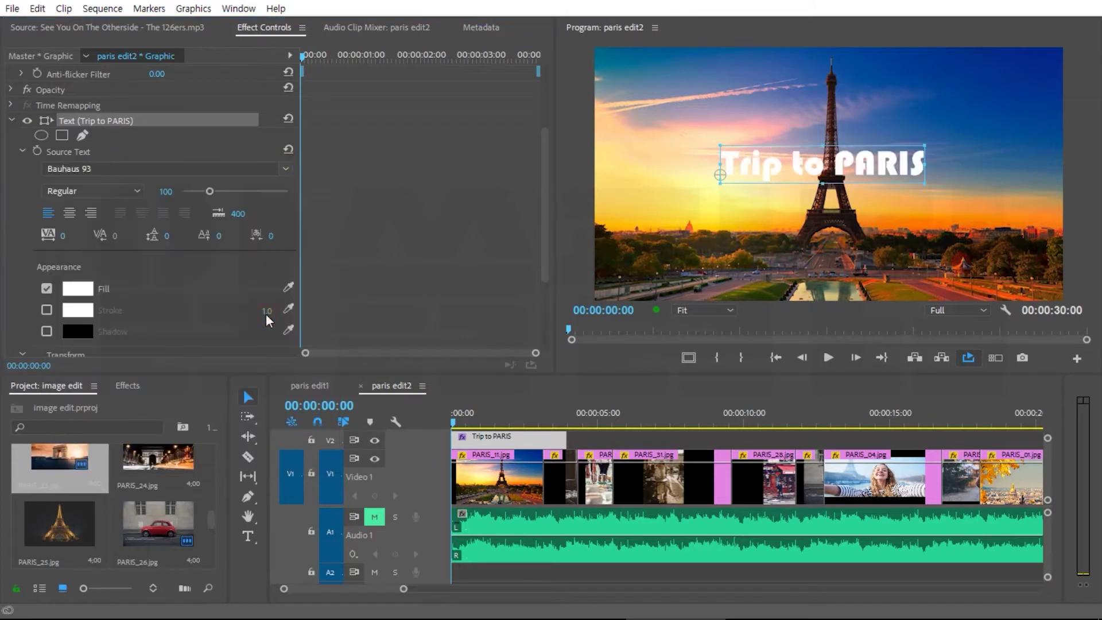
click(846, 166)
drag(845, 164, 843, 164)
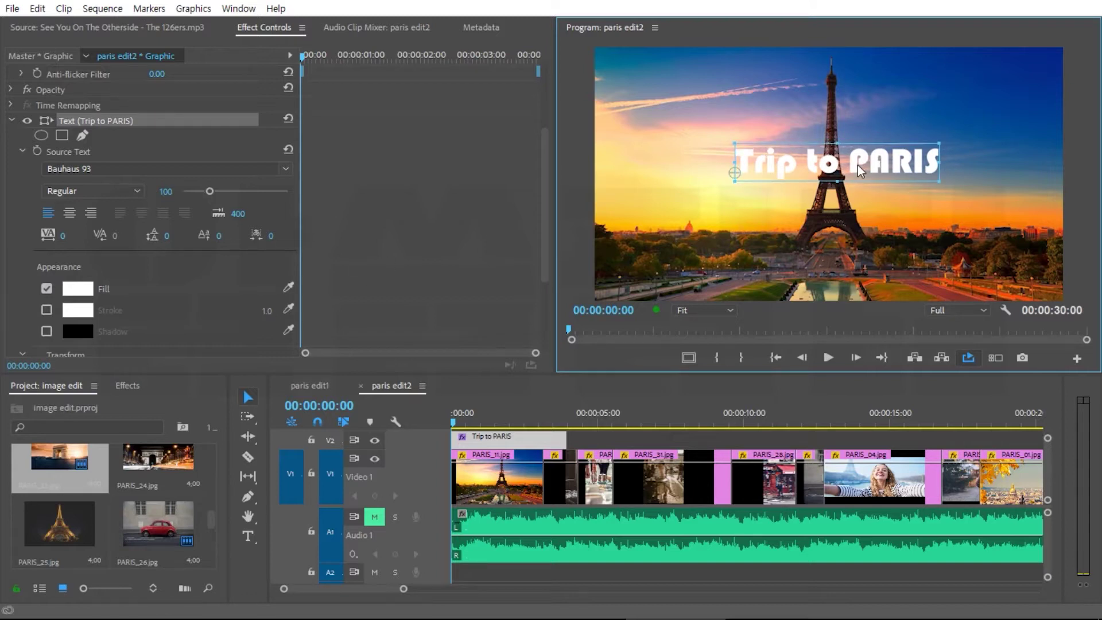
Change the fill of the word "Trip" to blue, 004EFF
click(248, 537)
click(803, 162)
drag(803, 162, 652, 164)
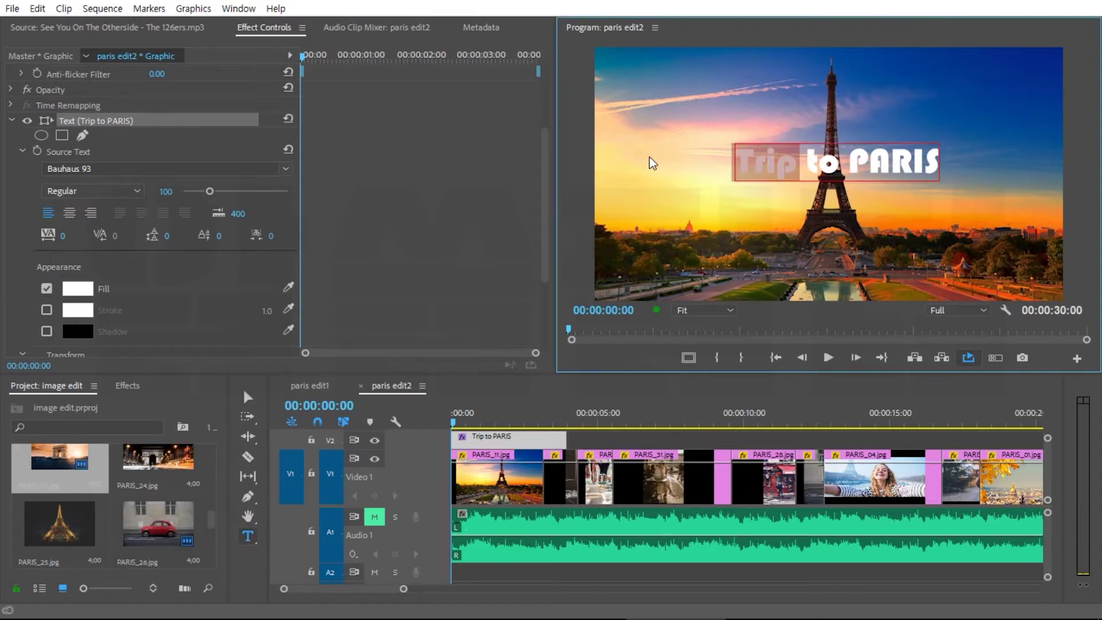
click(78, 288)
drag(593, 345, 600, 359)
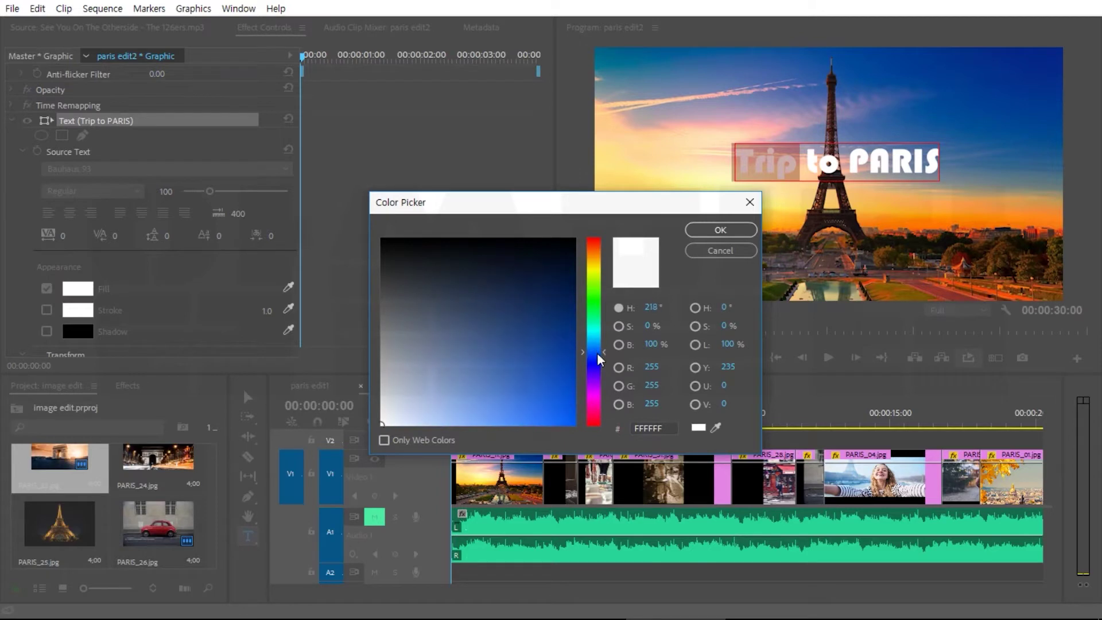
drag(558, 408, 605, 448)
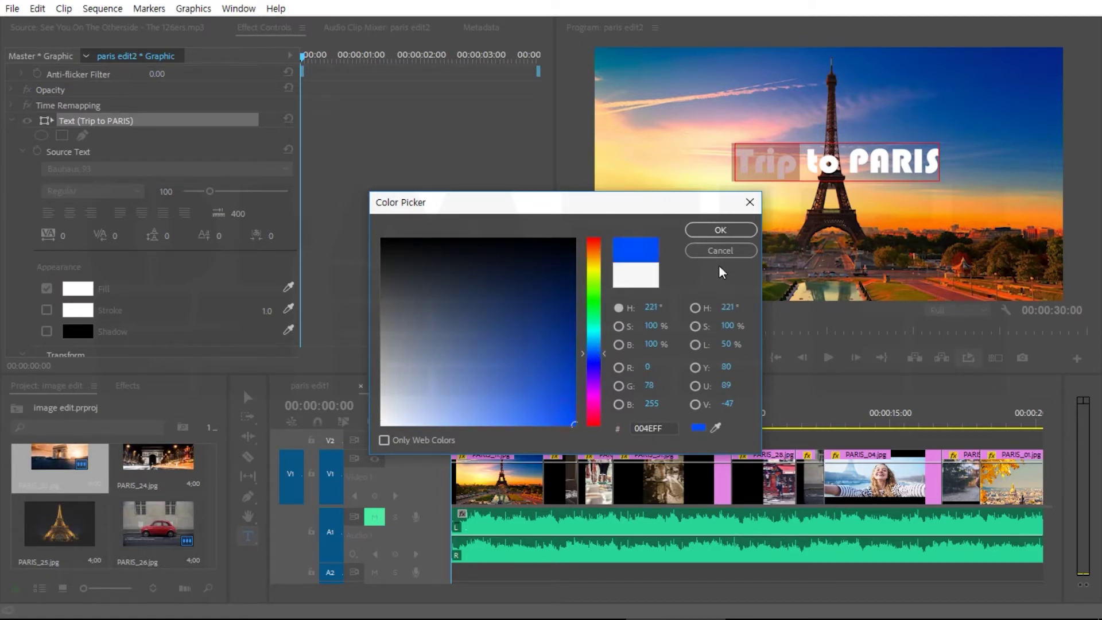
click(719, 231)
Change the fill of the word "PARIS" to red, FF0C0C
click(1017, 179)
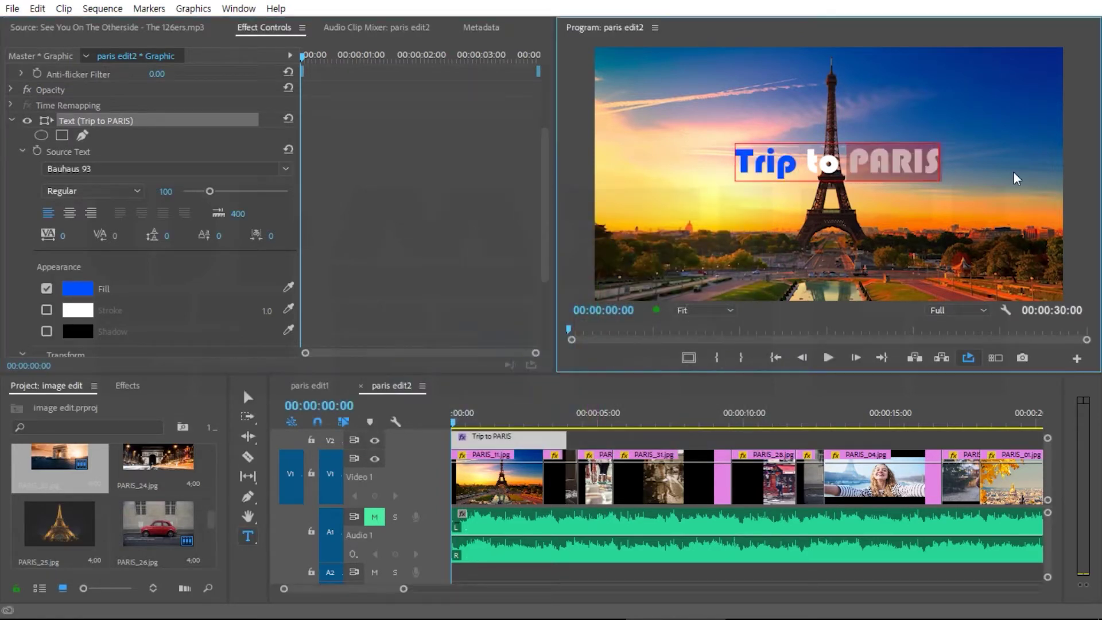
click(77, 288)
click(565, 394)
mouse_move(566, 394)
mouse_down()
mouse_move(537, 418)
mouse_move(566, 425)
mouse_up()
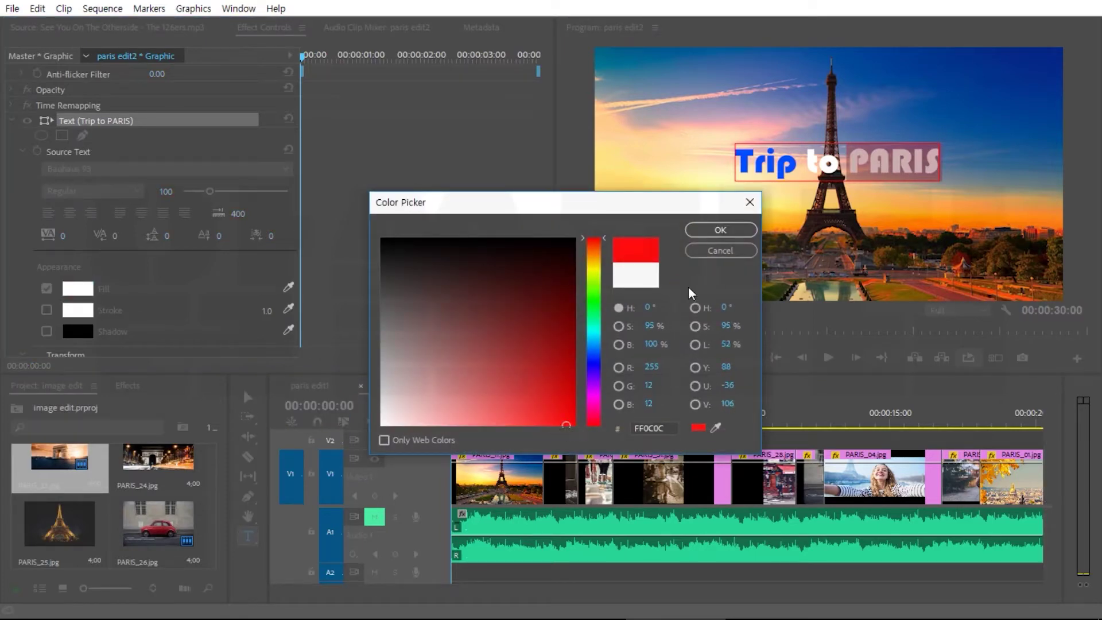
click(721, 230)
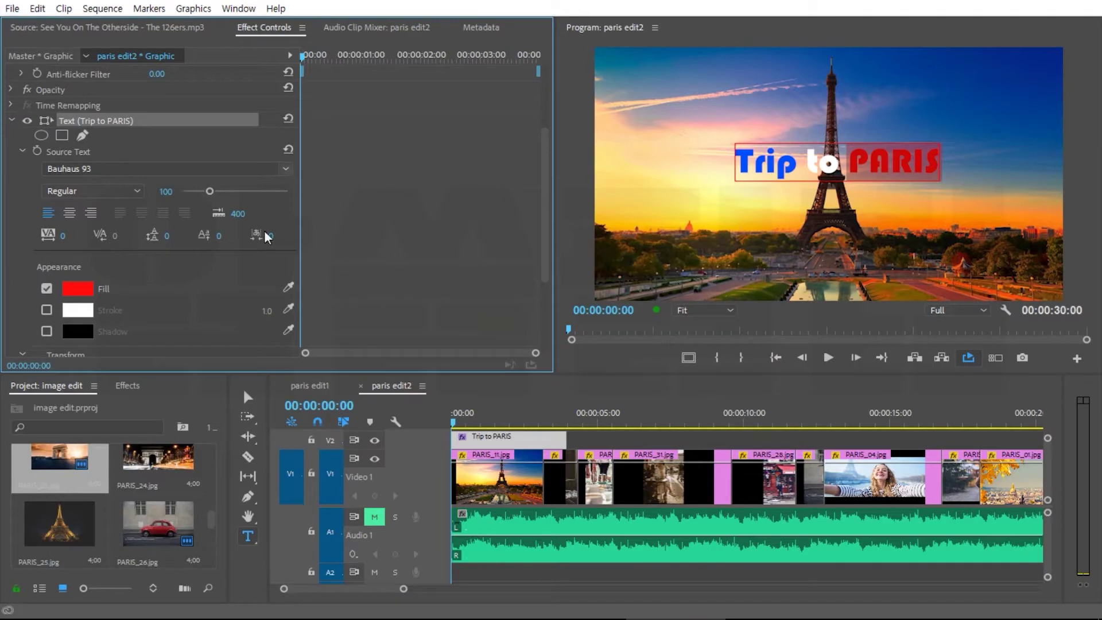
Enlarge the whole title to font size 122 and move it down to the centre of the frame
click(247, 396)
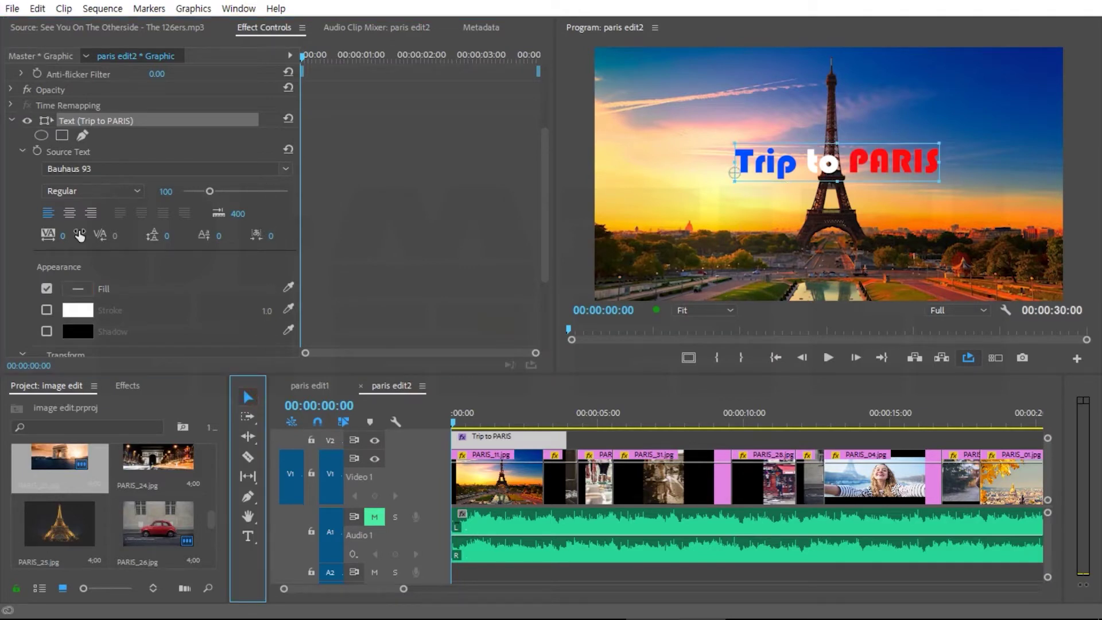
drag(210, 191, 215, 191)
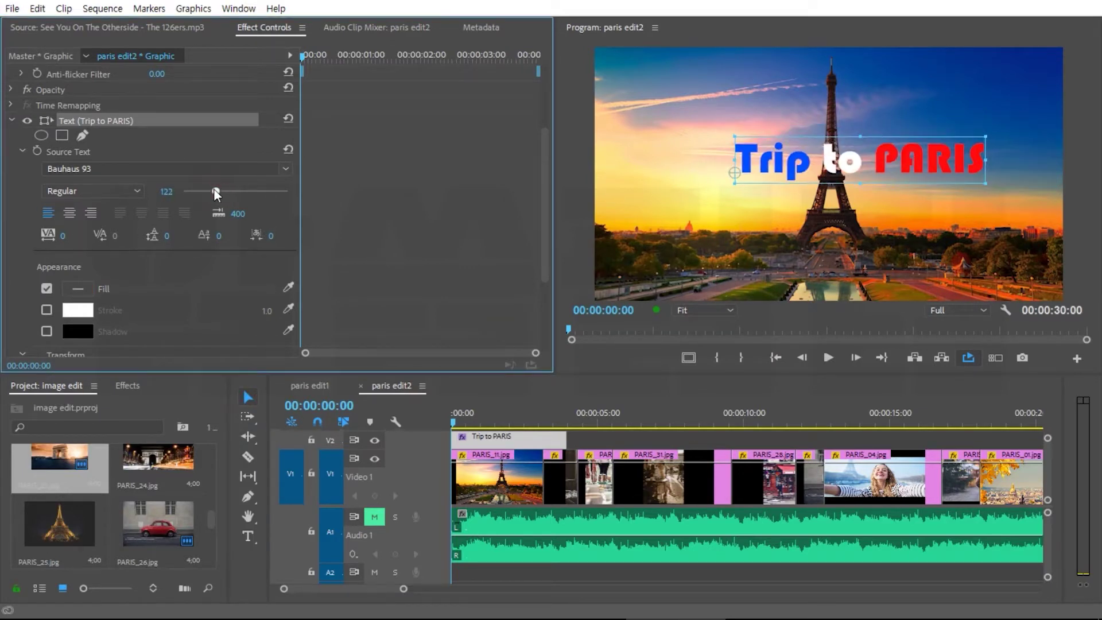
drag(859, 171, 838, 189)
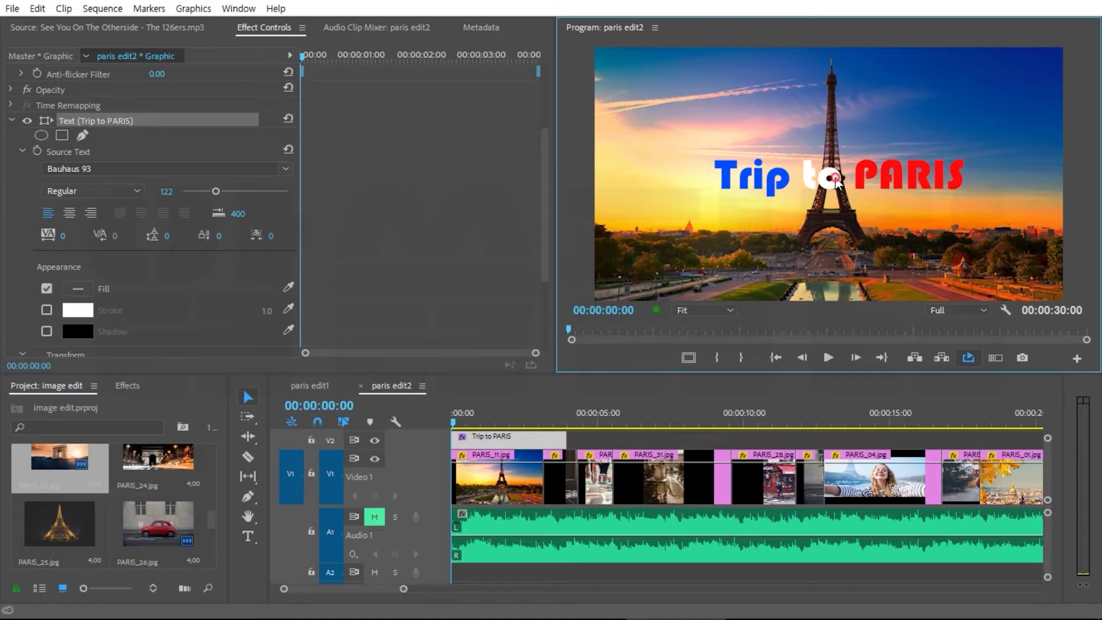
click(487, 442)
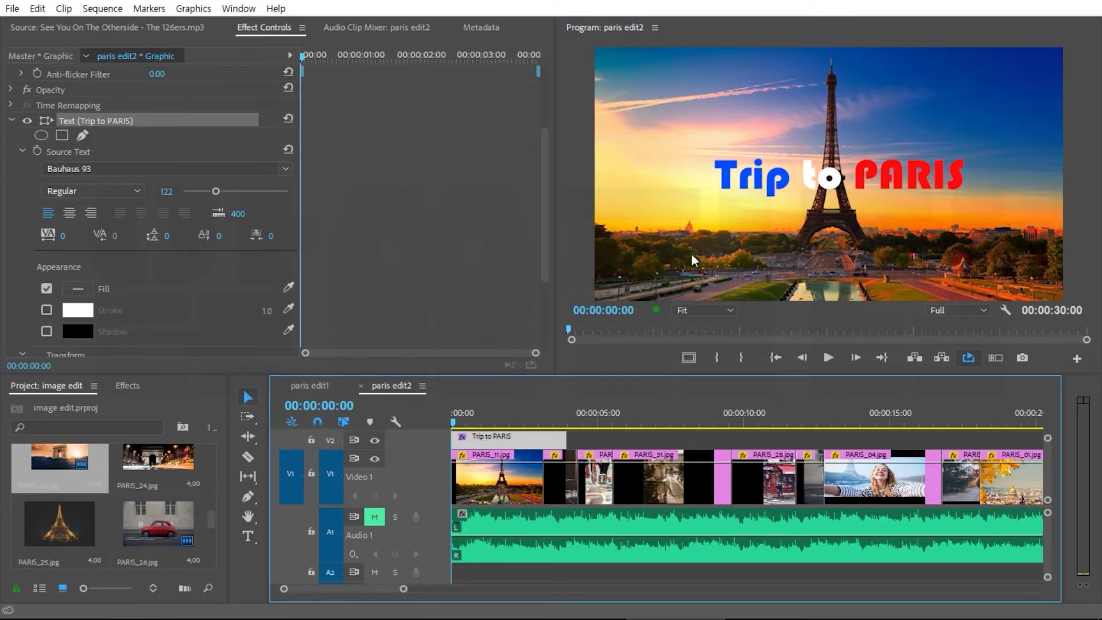
double_click(748, 183)
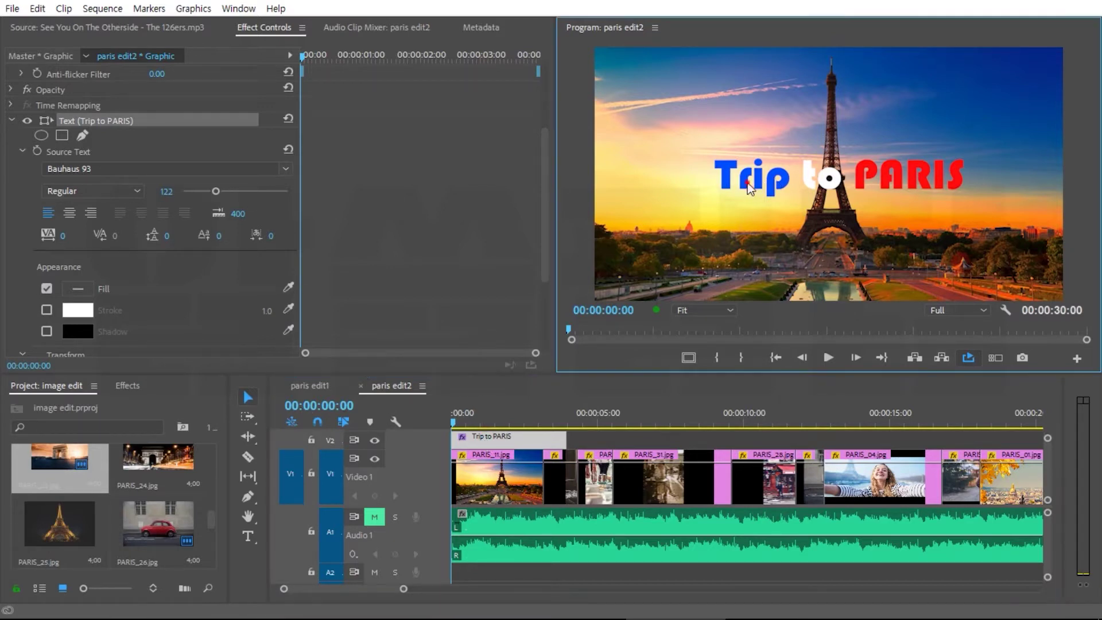
click(248, 397)
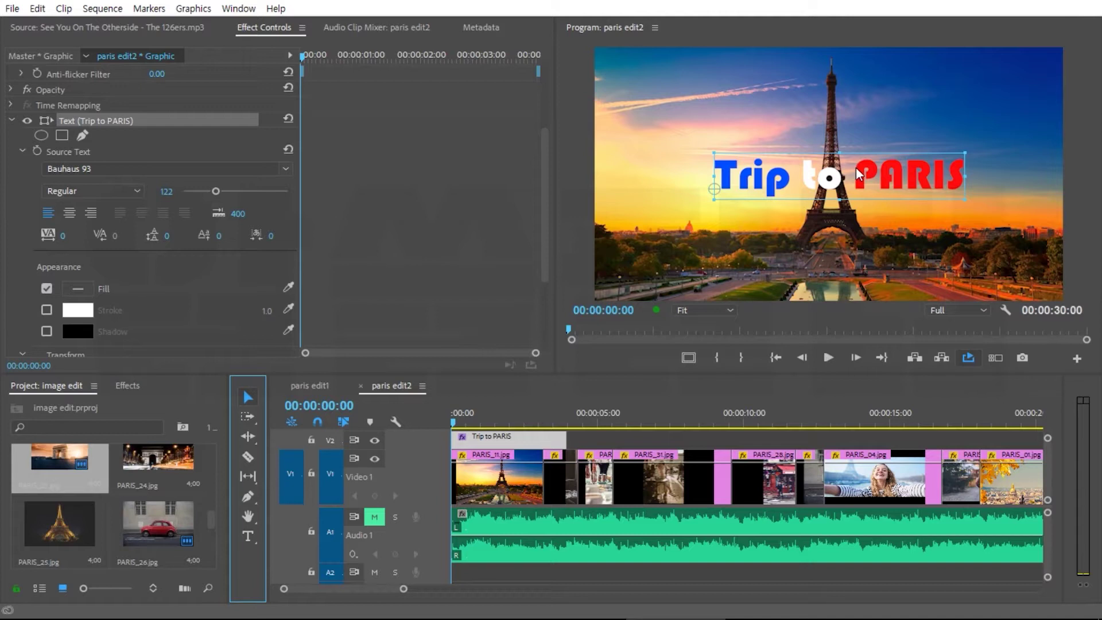
Compare the graphic clip's Motion properties with the text layer's own Source Text and Transform properties
click(11, 119)
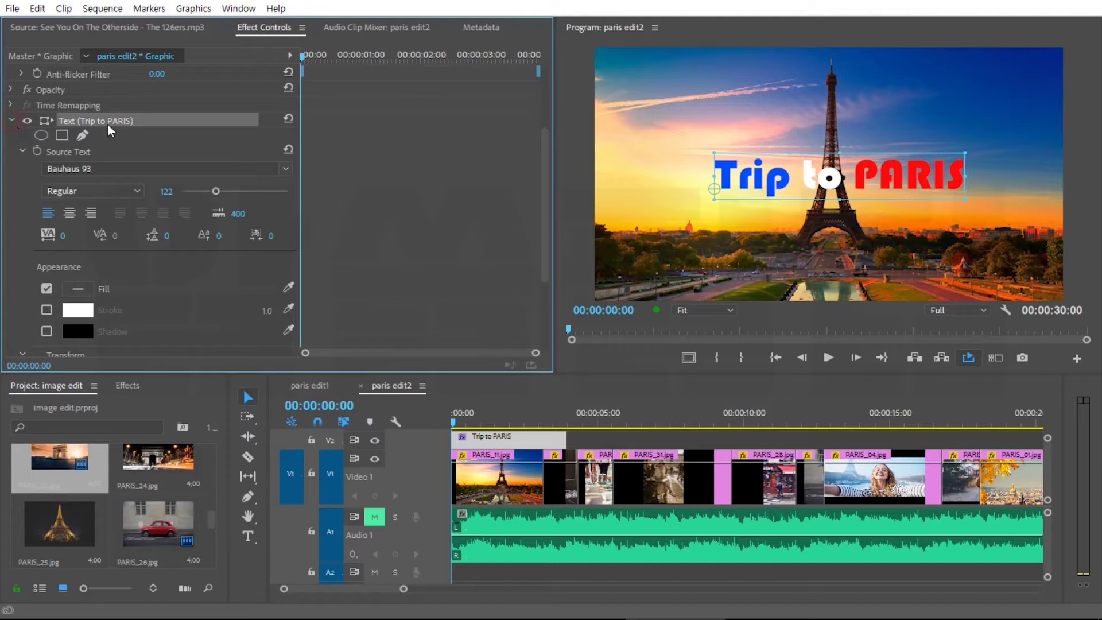
click(11, 119)
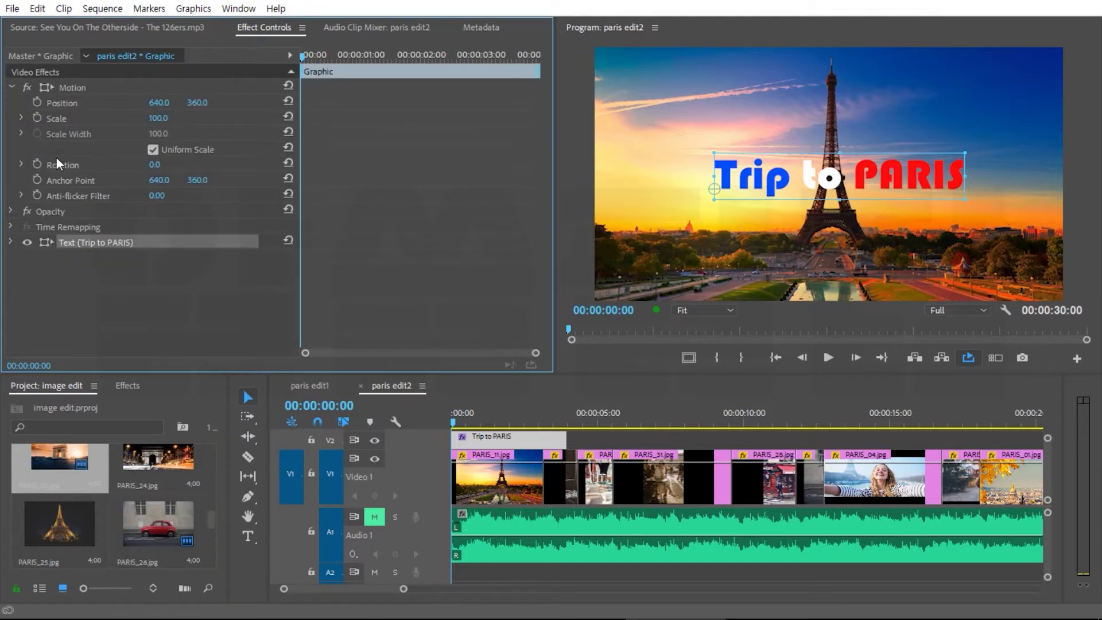
click(73, 88)
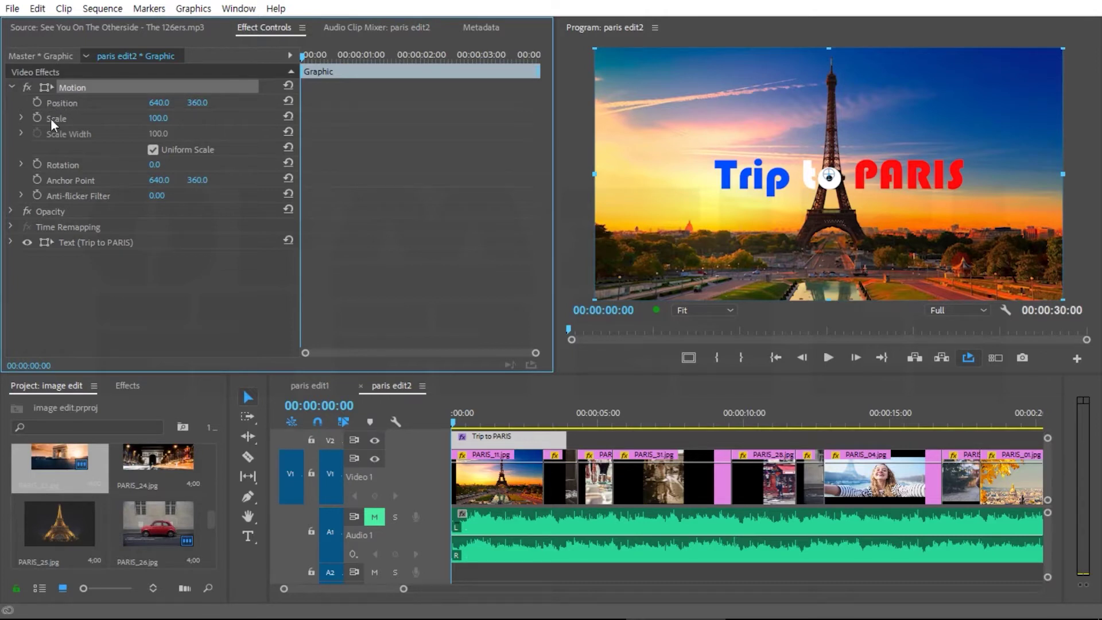
click(11, 242)
drag(544, 175, 541, 290)
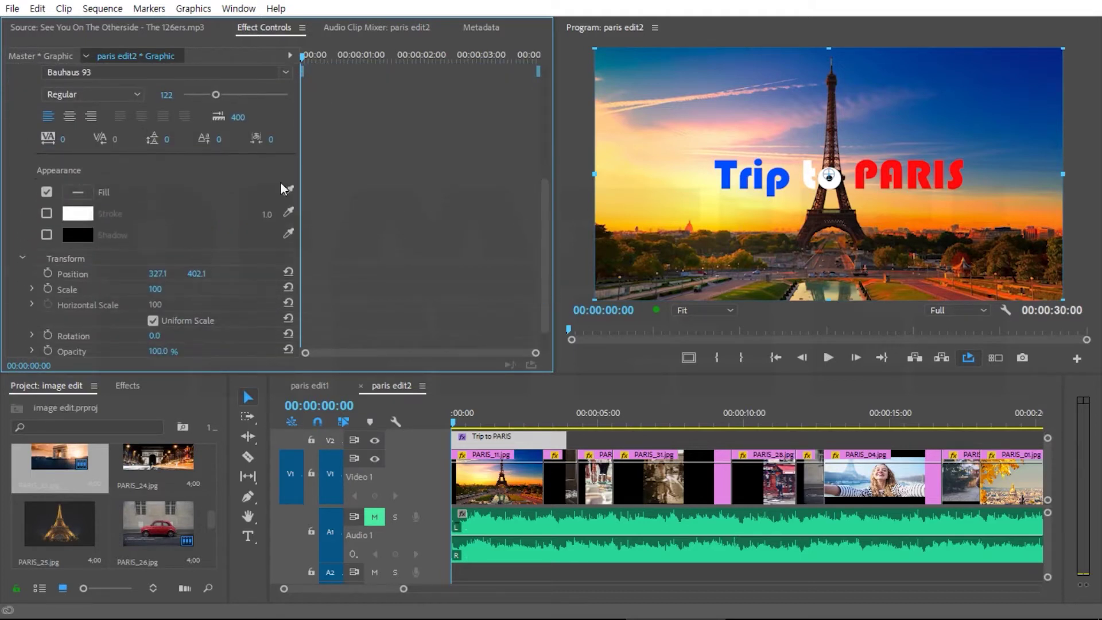
scroll(149, 189, up, 3)
click(23, 118)
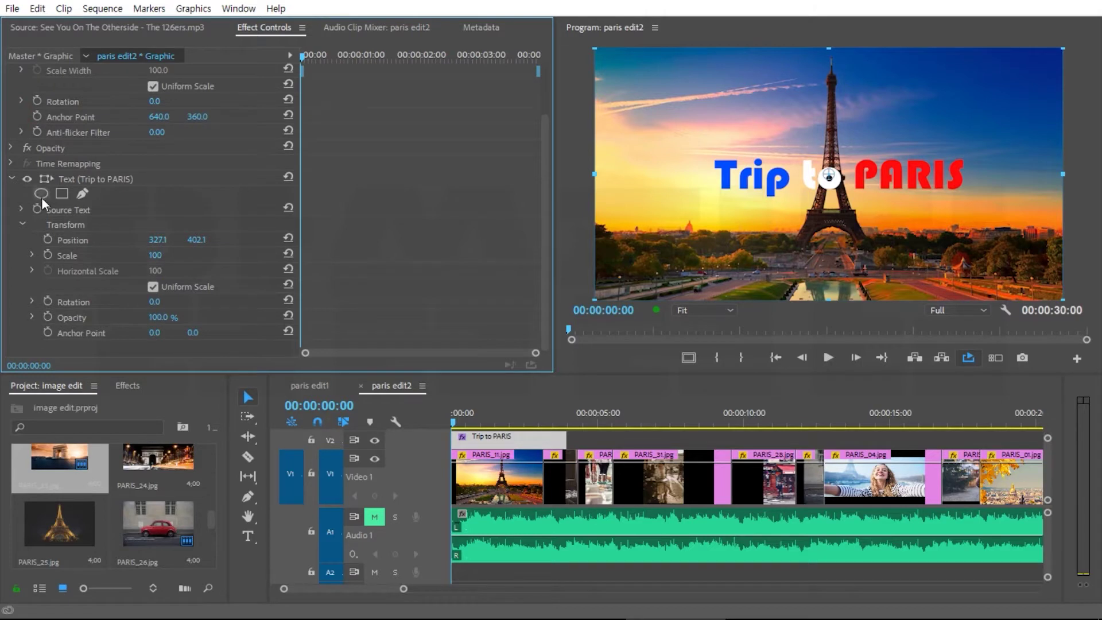
click(72, 181)
click(61, 227)
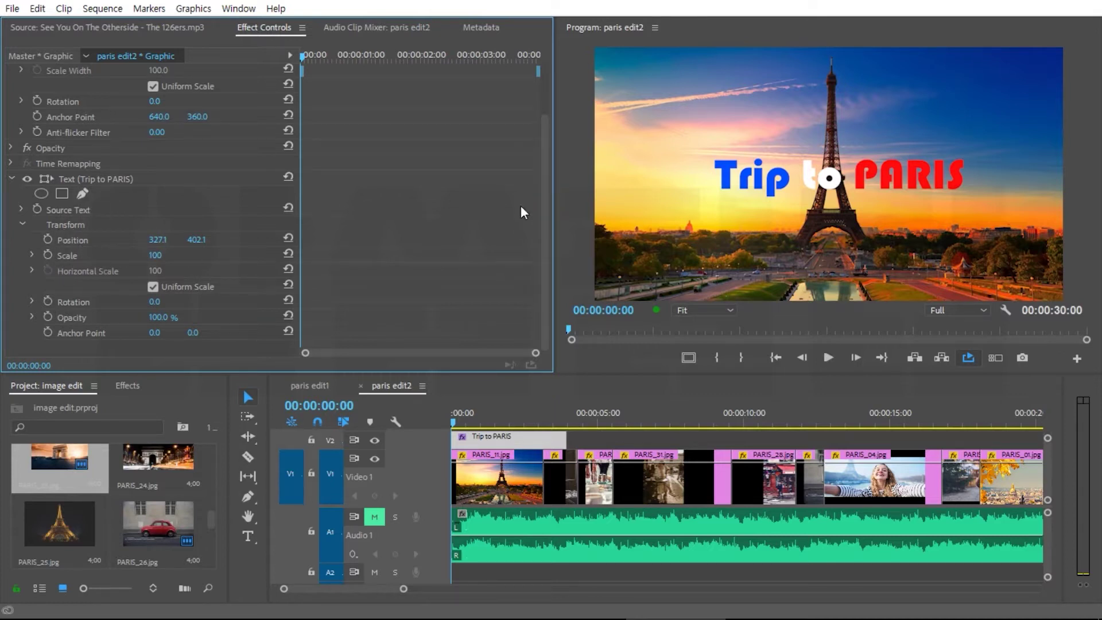
drag(543, 208, 550, 158)
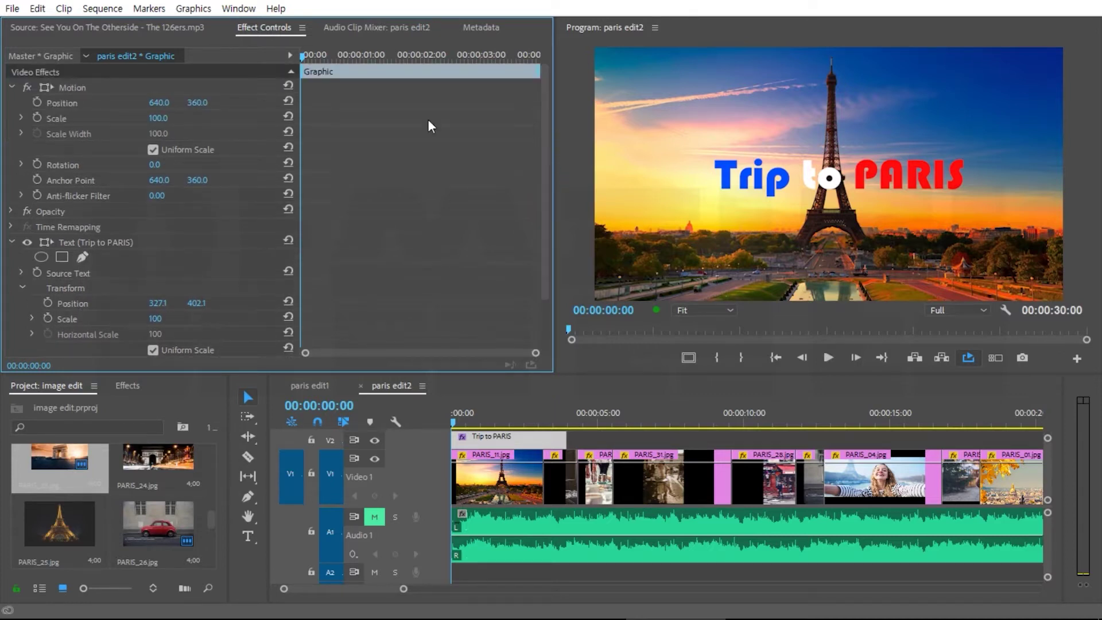
click(77, 89)
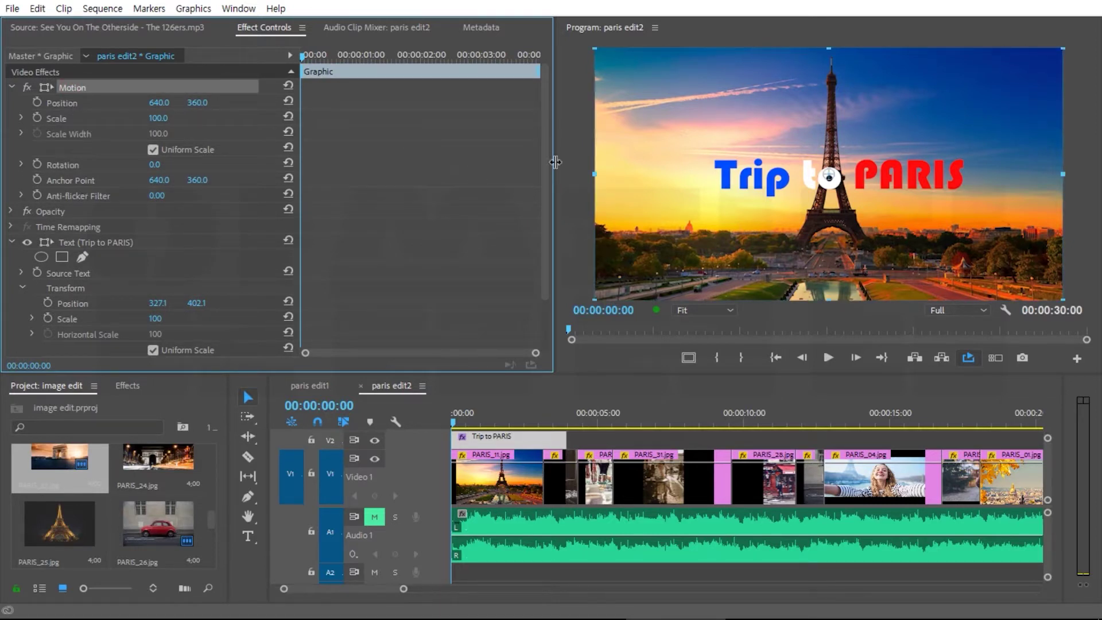
drag(546, 164, 532, 138)
Select the "Trip to PARIS" text layer and save the project
click(92, 244)
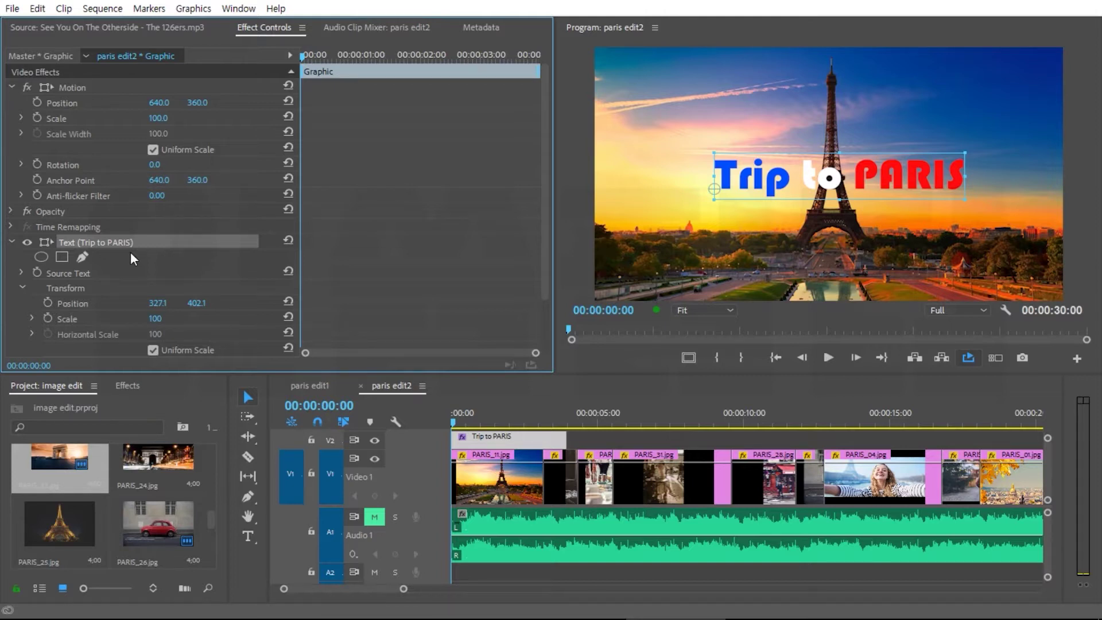
key(ctrl+s)
Add a second text layer reading "2020" to the same graphic and place it just below "Trip to PARIS"
click(539, 444)
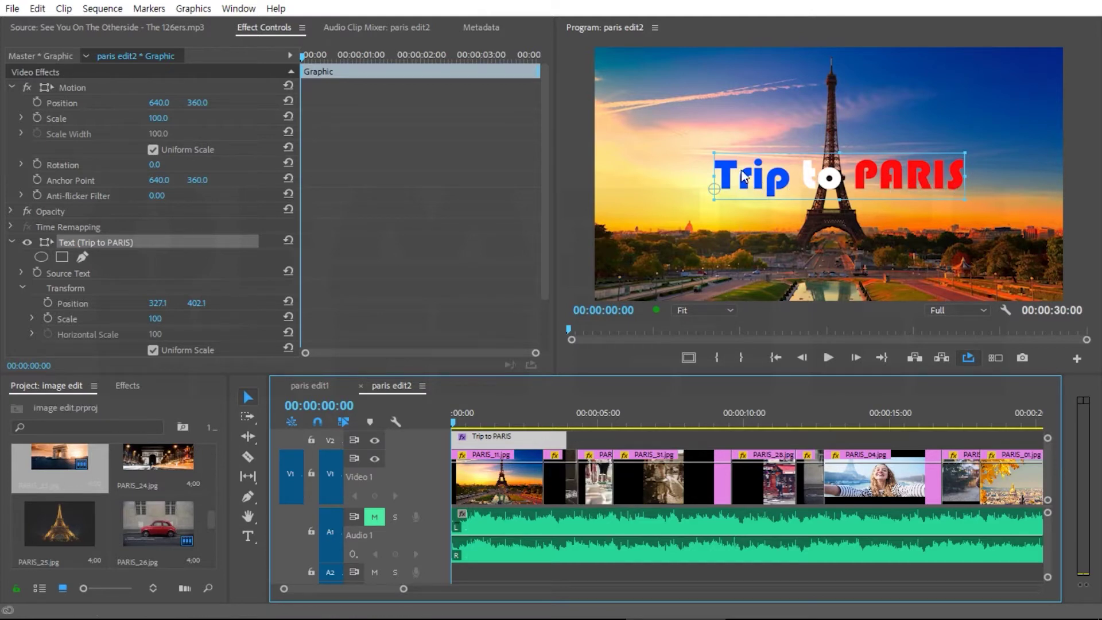
click(249, 537)
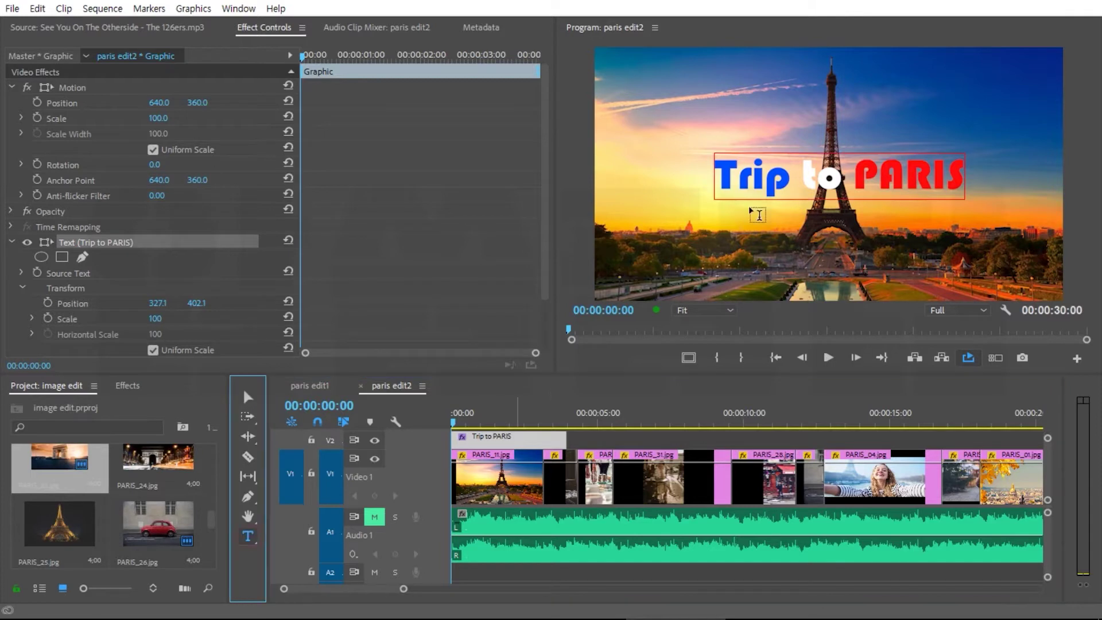
click(797, 212)
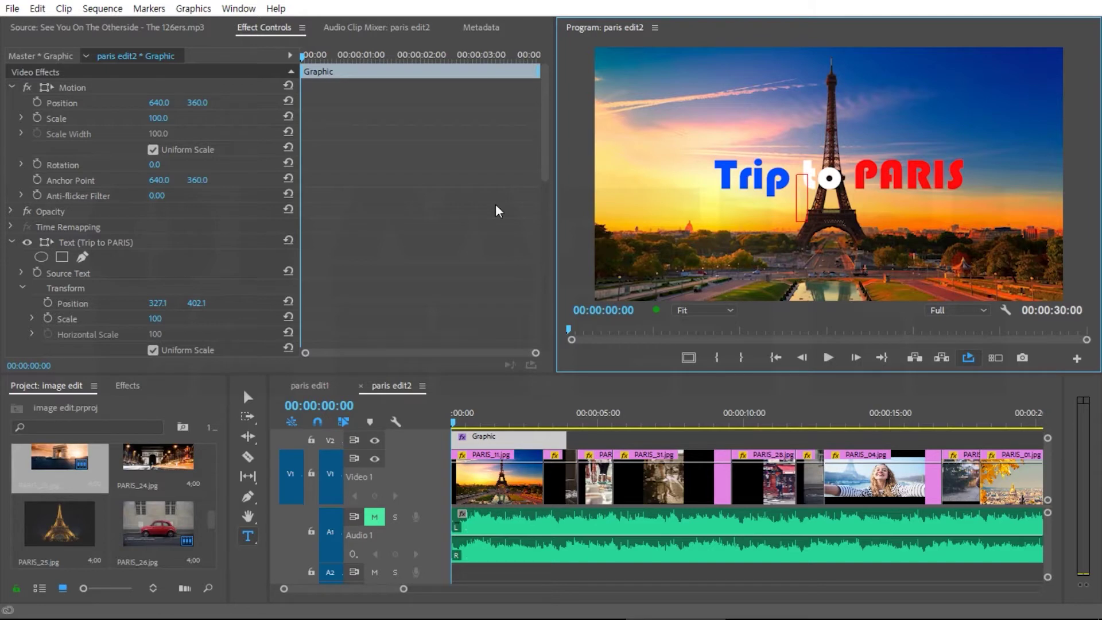
text(2020)
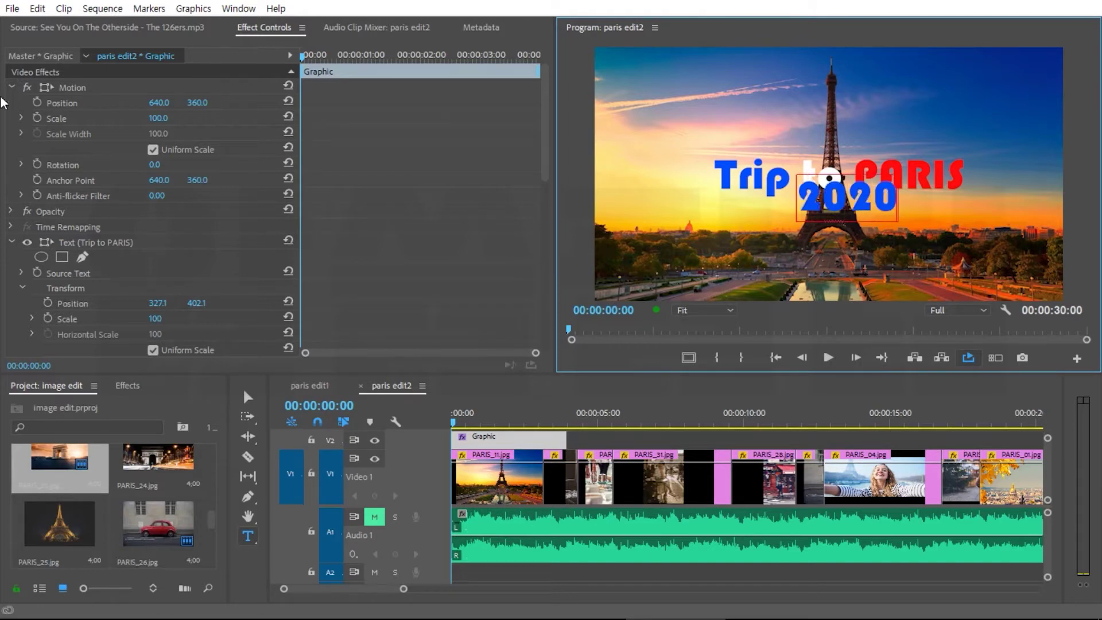
click(249, 398)
drag(834, 204, 826, 216)
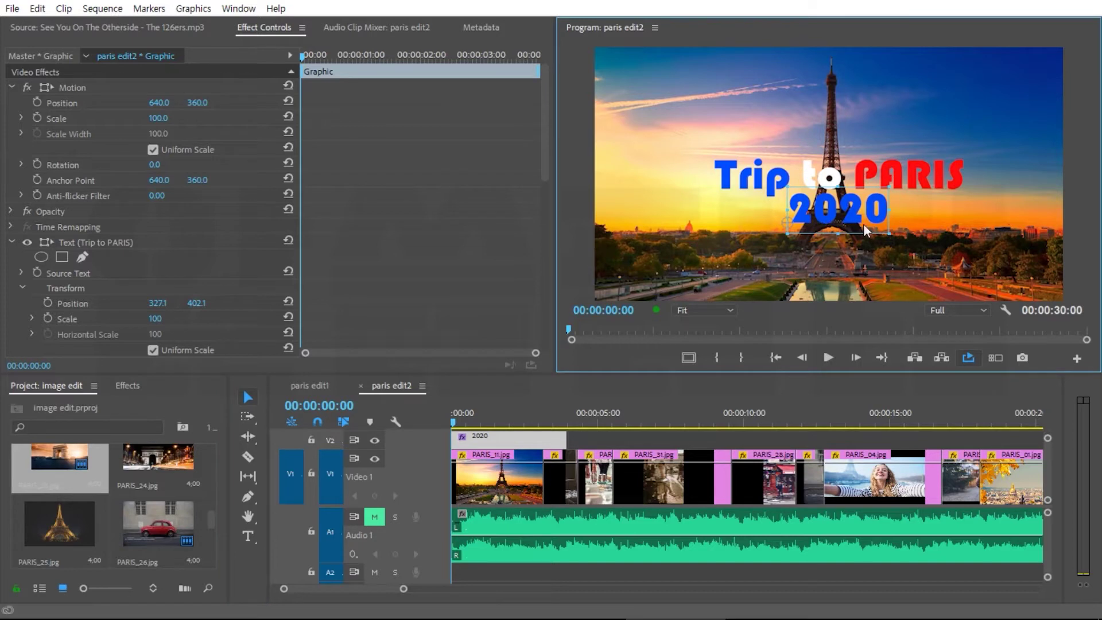
Collapse the properties of both the "Trip to PARIS" and "2020" text layers
drag(547, 164, 560, 211)
click(11, 129)
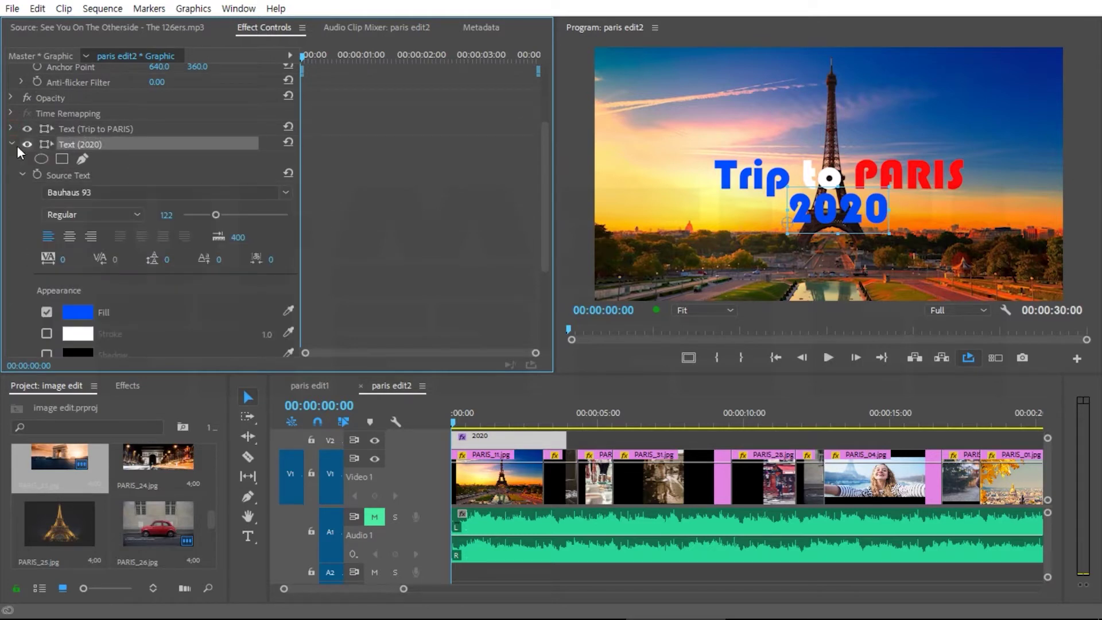
click(13, 143)
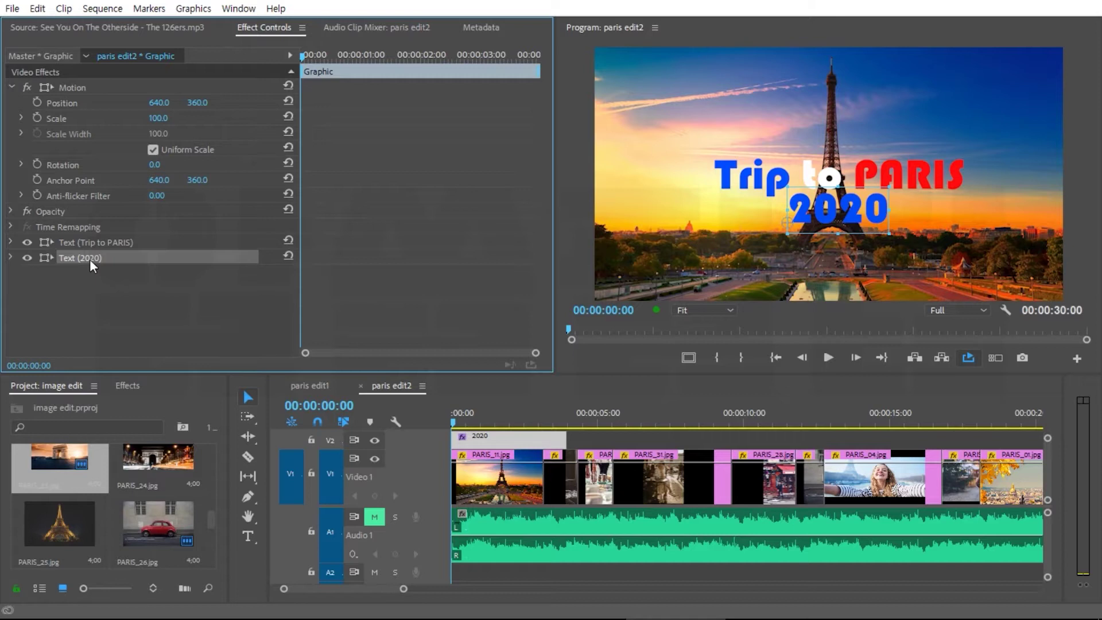
Nudge the "Trip to PARIS" text slightly upward and move its anchor point to the middle of the words
click(11, 242)
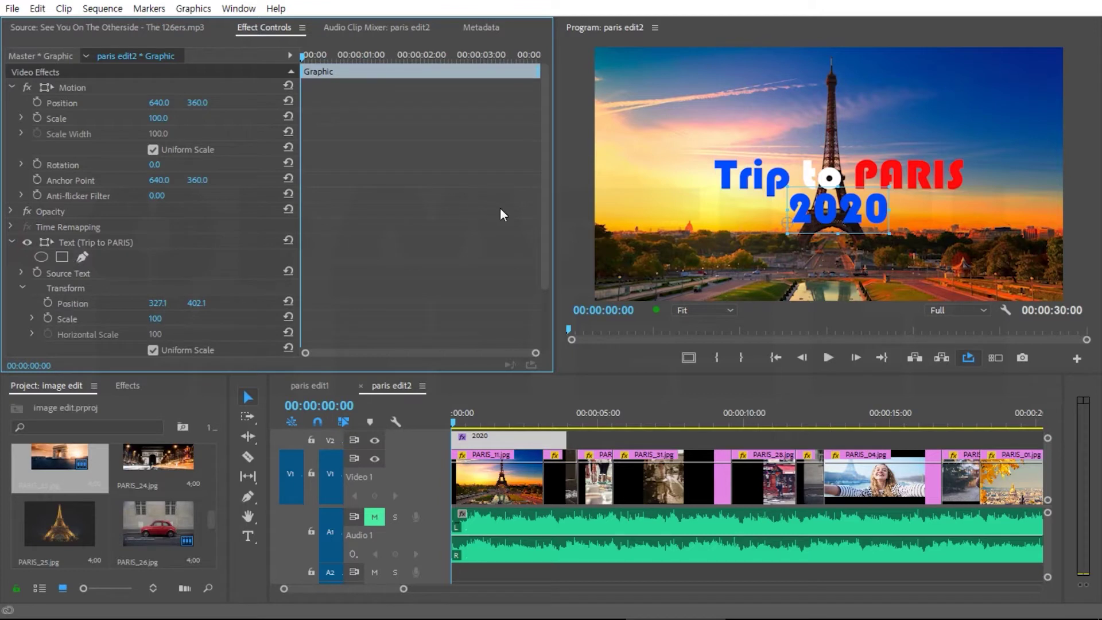
scroll(548, 218, down, 2)
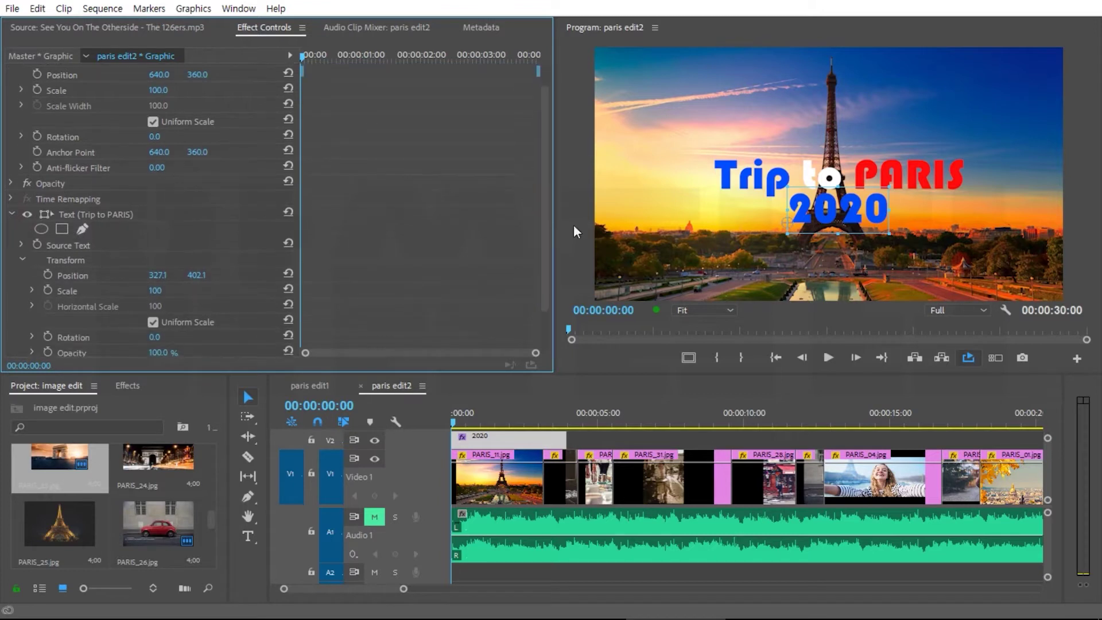
click(874, 173)
drag(805, 174, 808, 176)
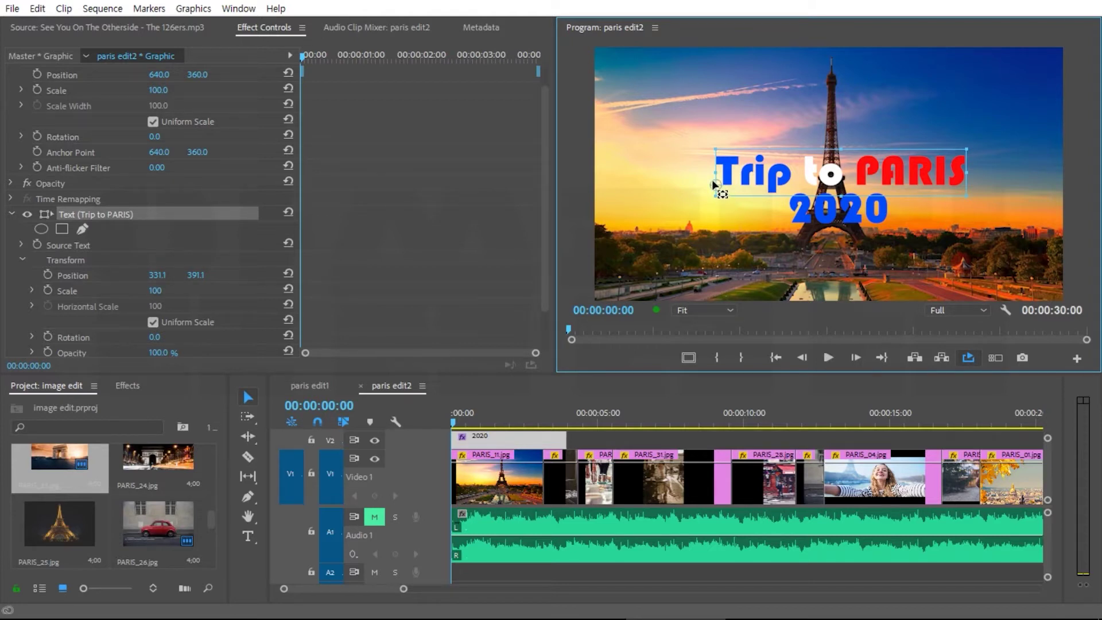
drag(715, 185, 842, 171)
Turn on Rotation and Scale keyframing for the "Trip to PARIS" text at the start of the clip
click(46, 337)
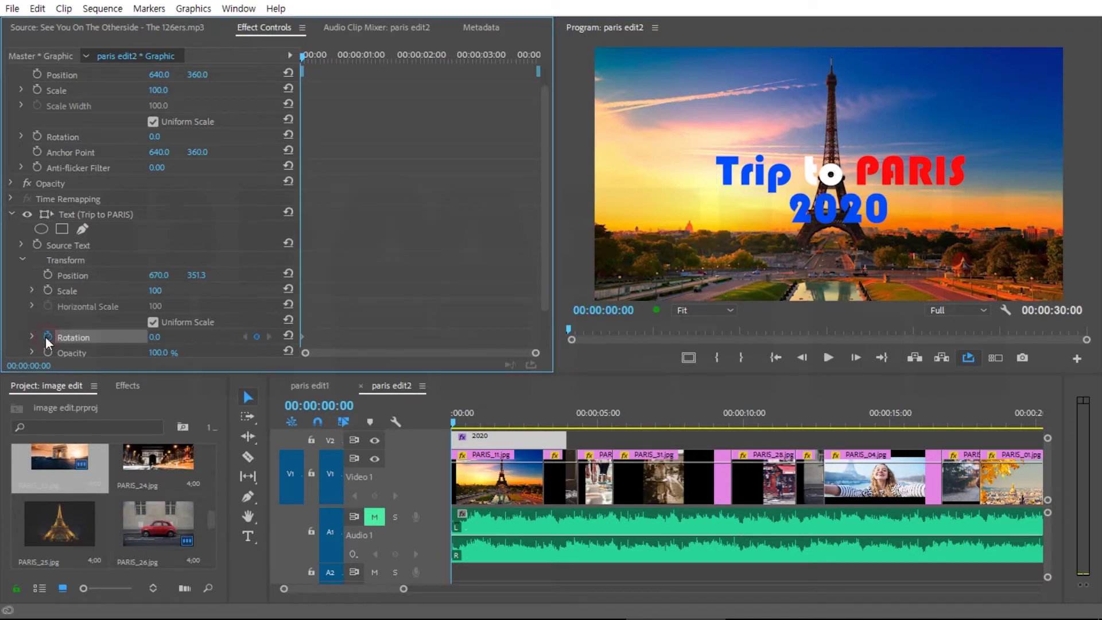
click(50, 290)
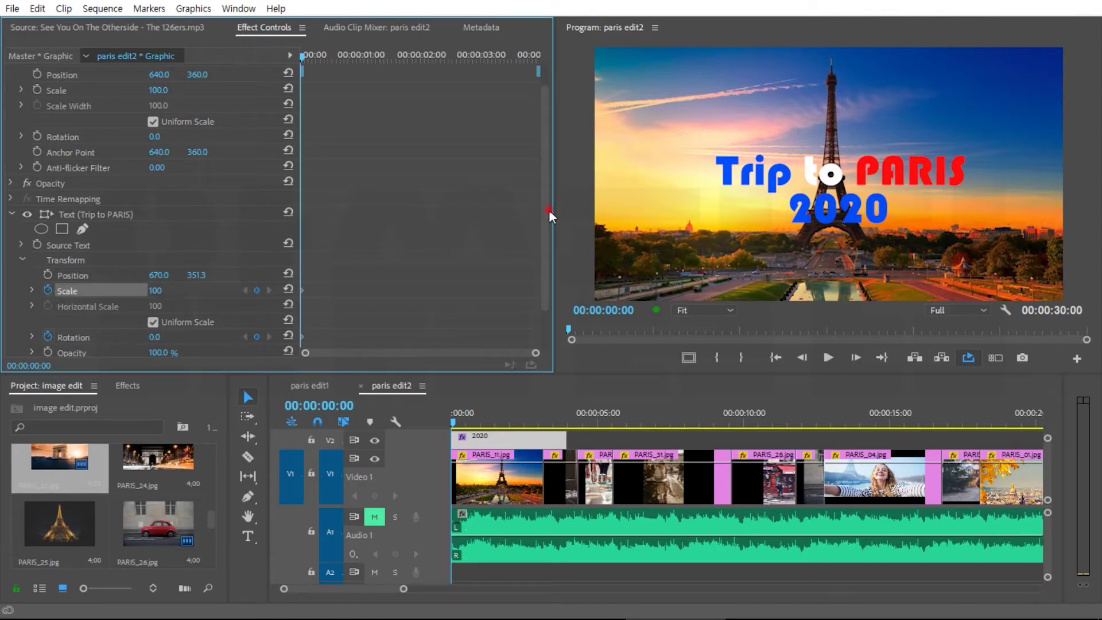
drag(549, 209, 546, 249)
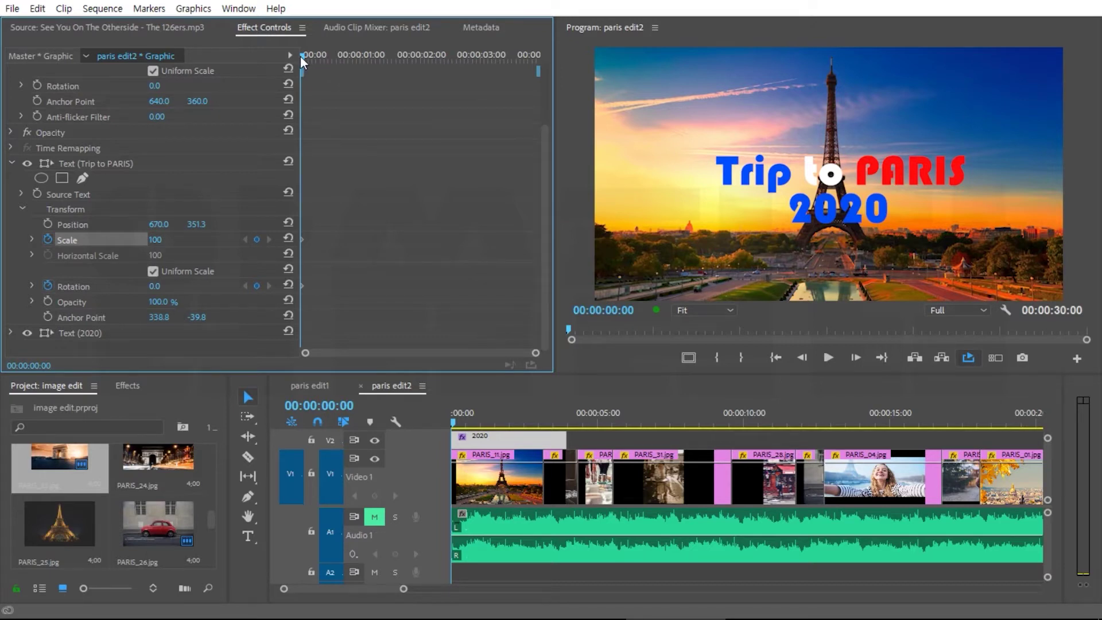
Set the "Trip to PARIS" text's Rotation to three full turns (3x0.0°) at 2 seconds
drag(302, 55, 424, 76)
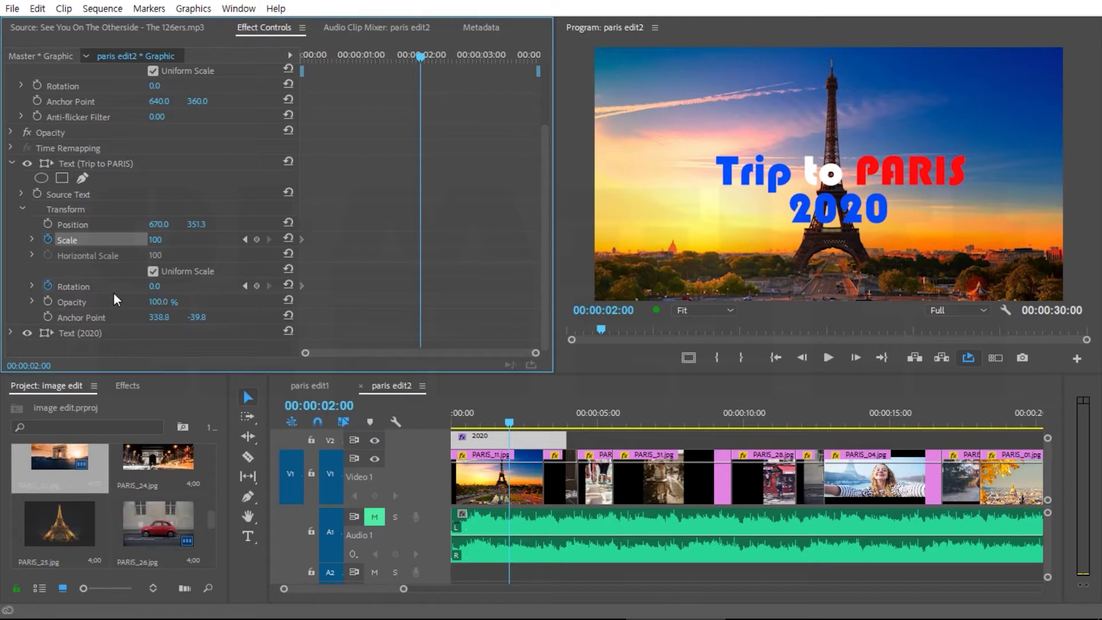
click(154, 287)
text(35)
key(Return)
drag(159, 286, 702, 286)
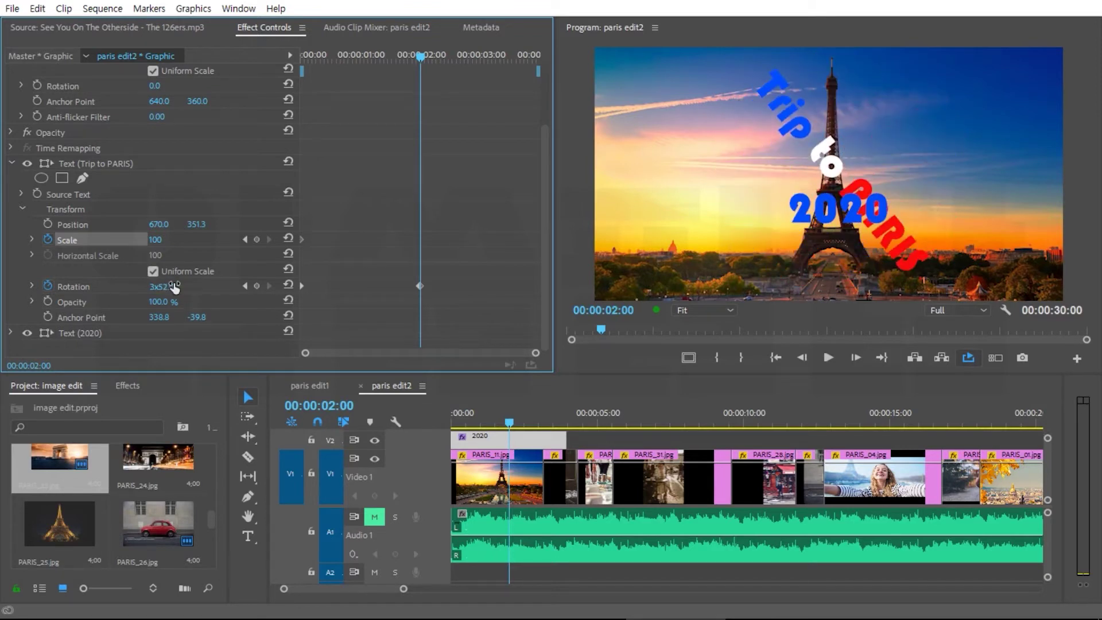
click(172, 287)
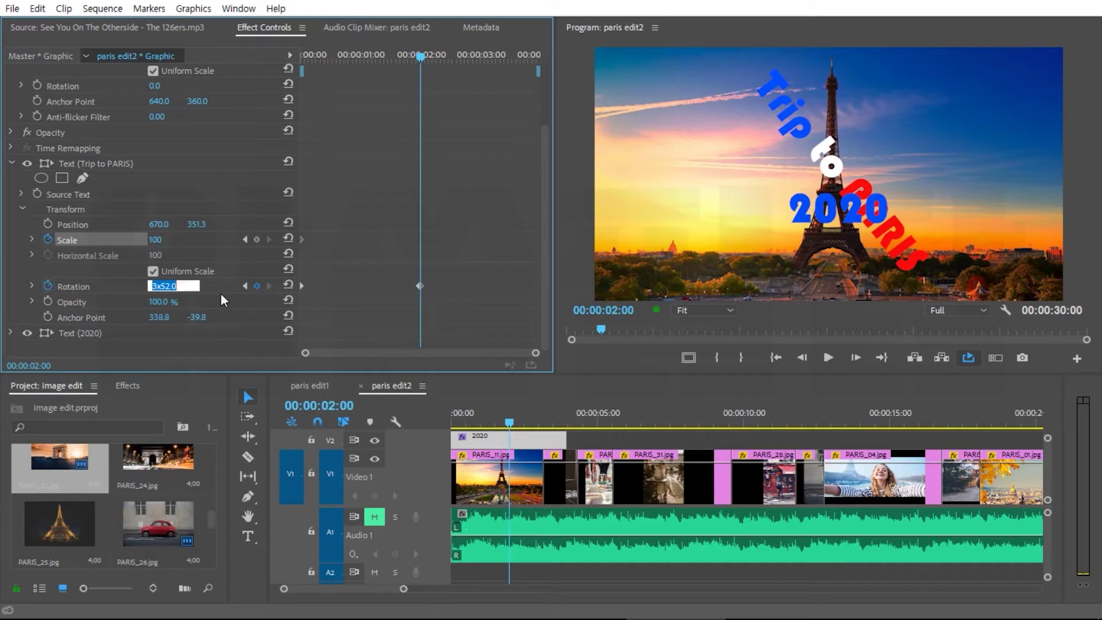
click(186, 286)
key(BackSpace)
key(BackSpace)
key(BackSpace)
key(BackSpace)
text(0)
key(Return)
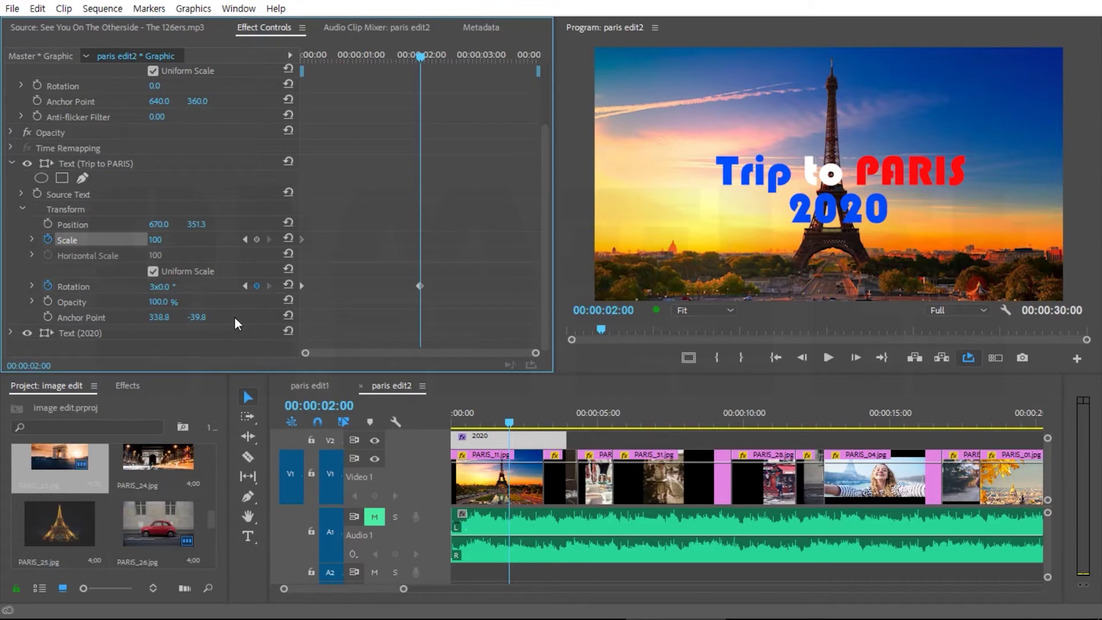
Play the clip from the start to preview the title's rotation animation
drag(354, 52, 211, 65)
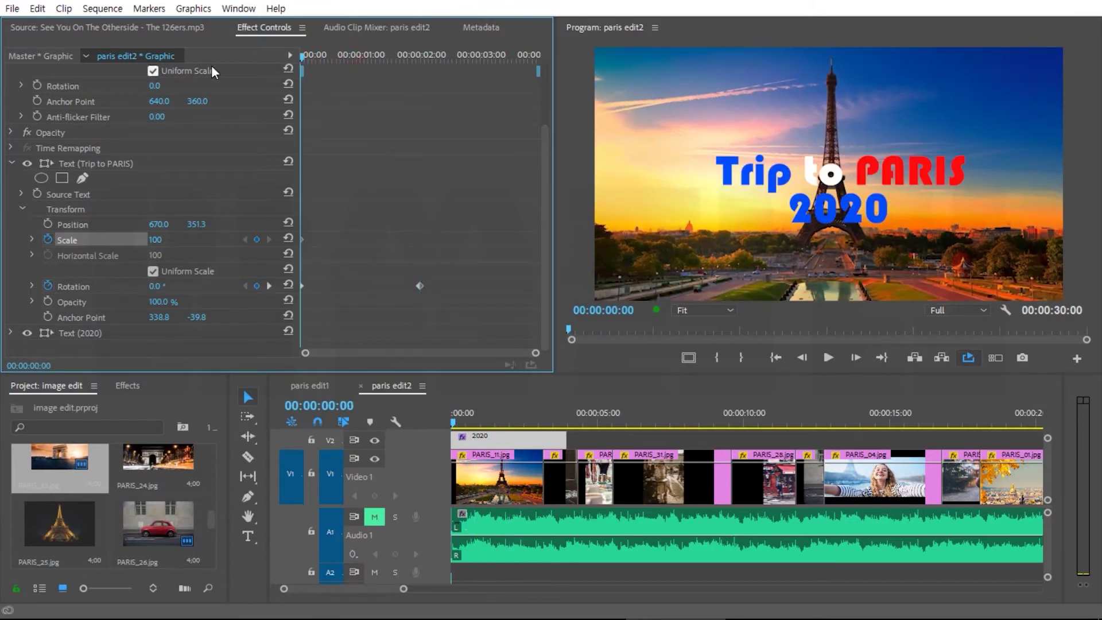
key(space)
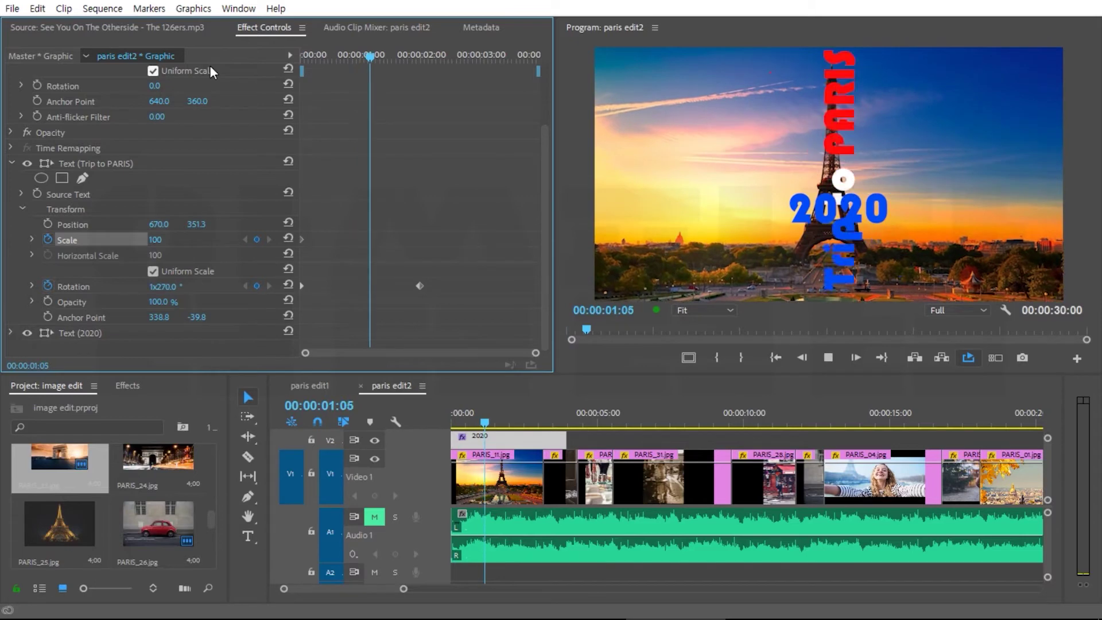
key(space)
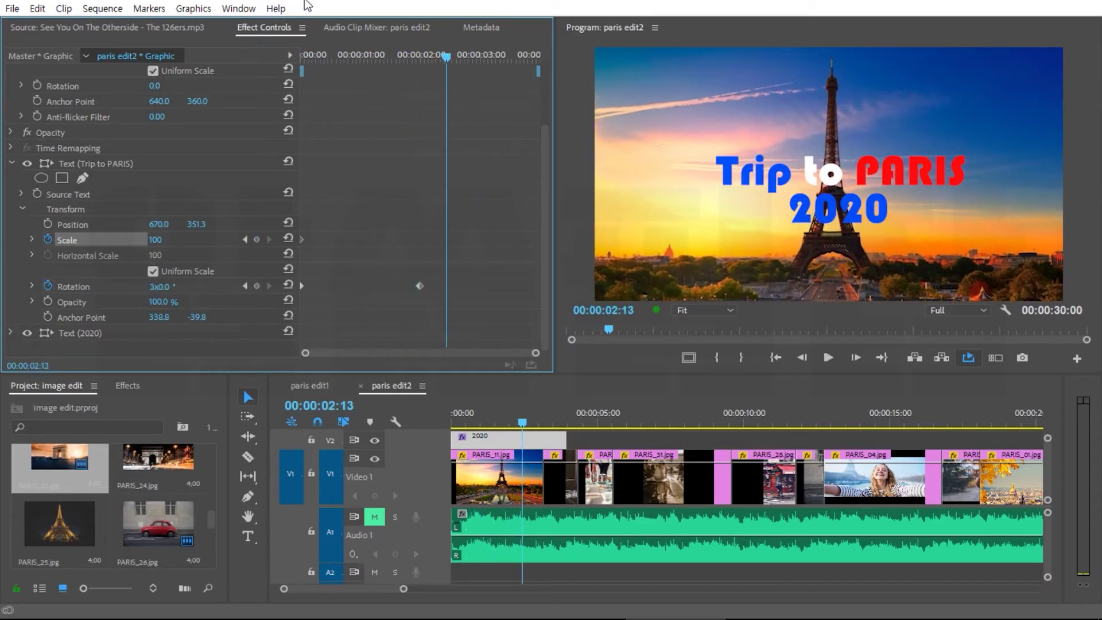
drag(339, 49, 229, 58)
key(space)
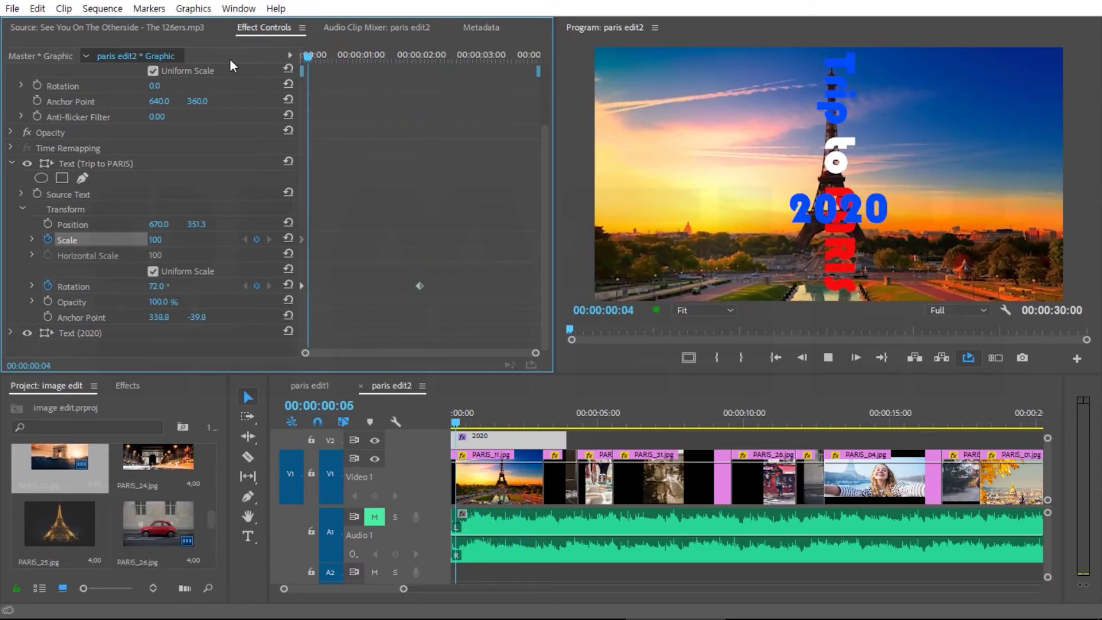
key(space)
Add a Scale keyframe of 100 for "Trip to PARIS" at 2 seconds and set its Scale to 0 at the start
drag(374, 54, 428, 67)
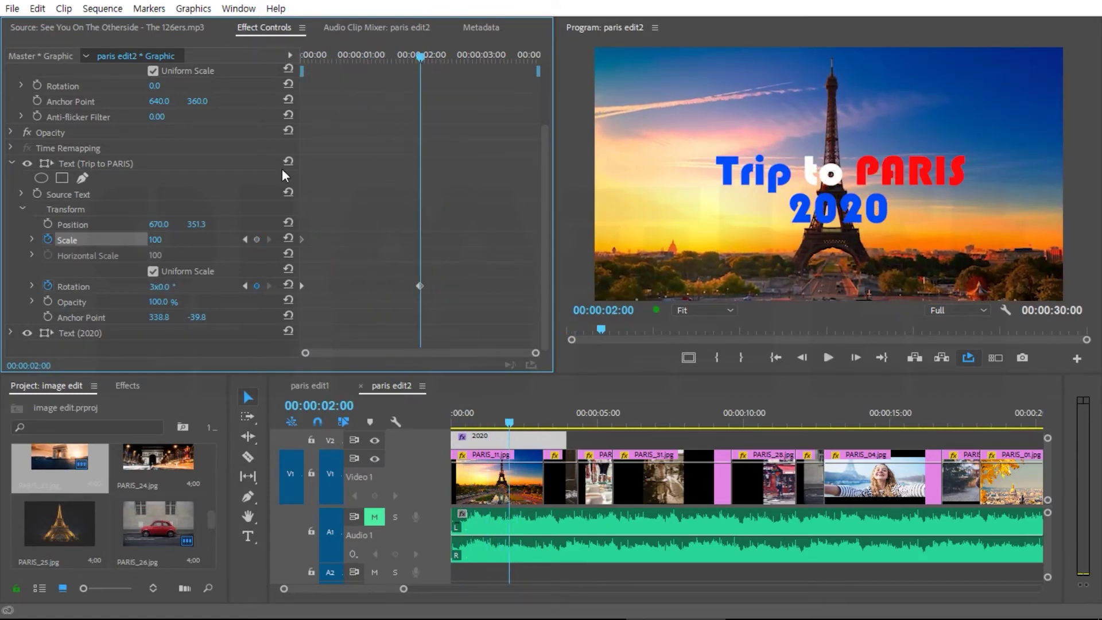
click(257, 239)
drag(418, 55, 302, 55)
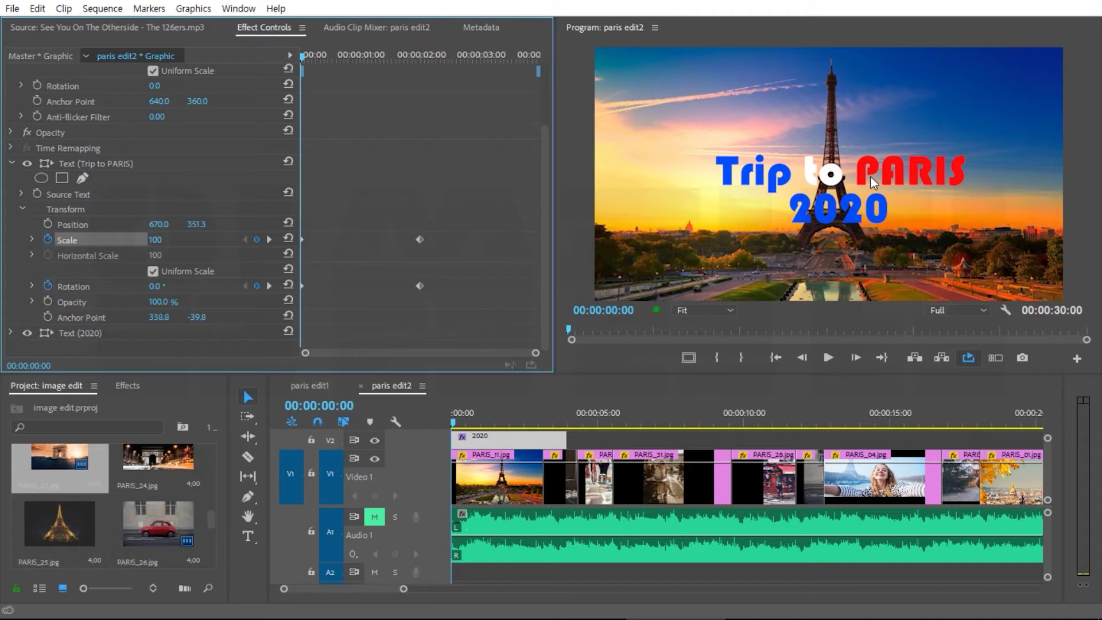
click(155, 239)
text(0)
key(Return)
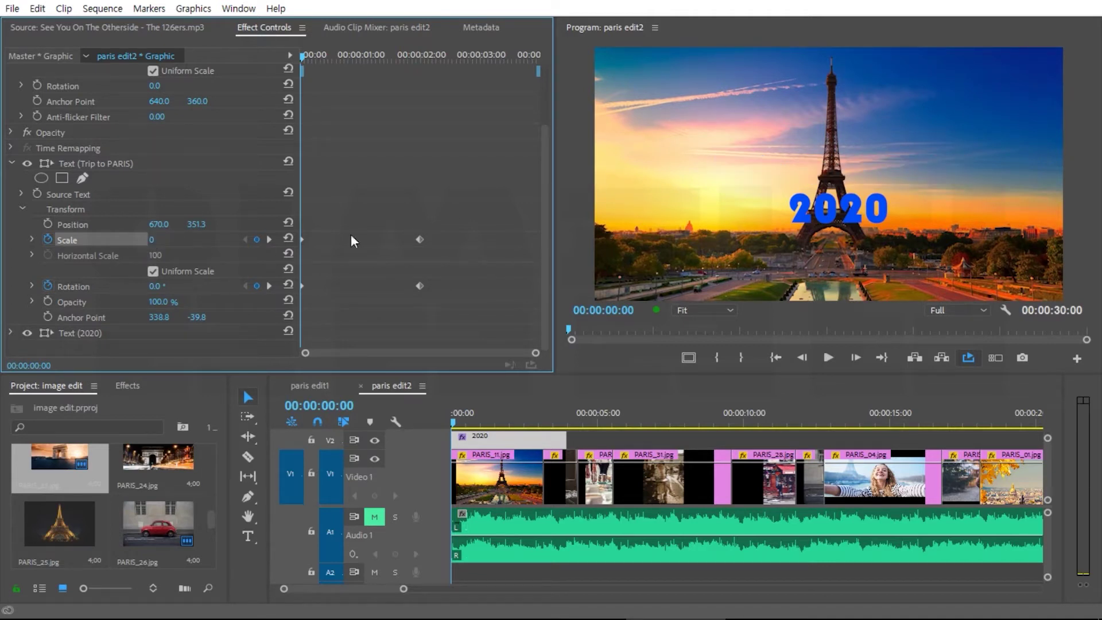
Play the opening twice to preview the title's combined scaling and spinning animation
key(space)
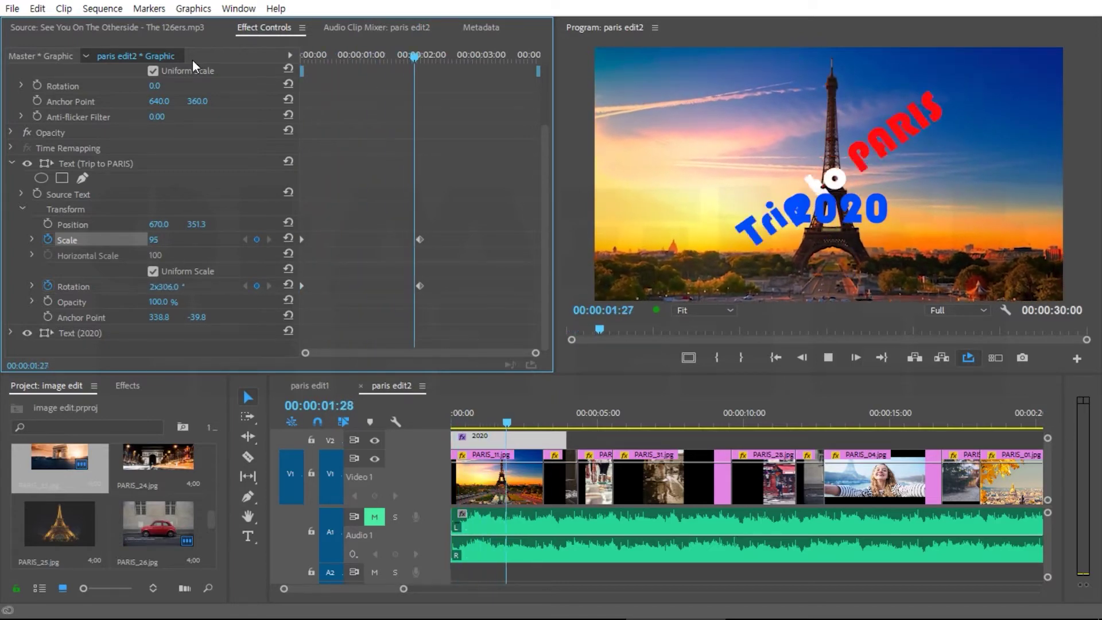
key(space)
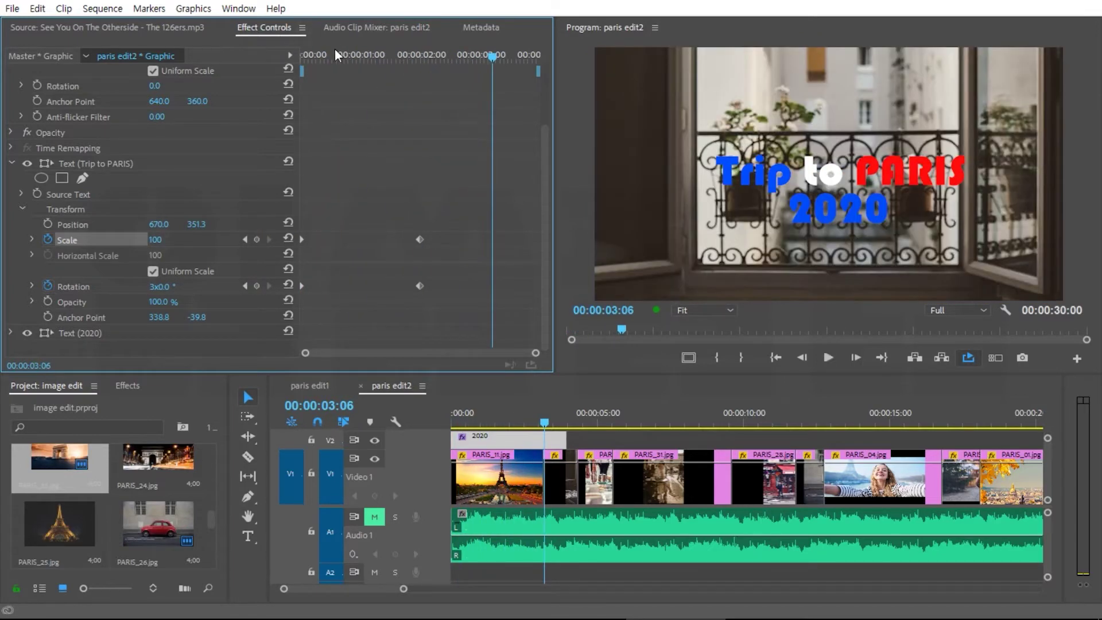
key(Home)
key(space)
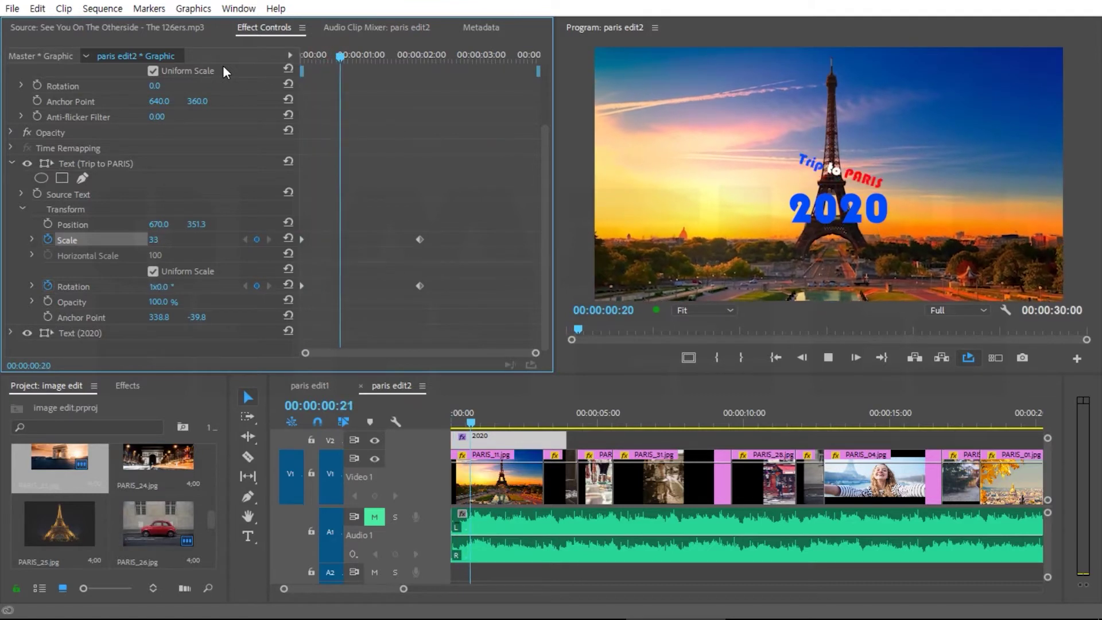
key(space)
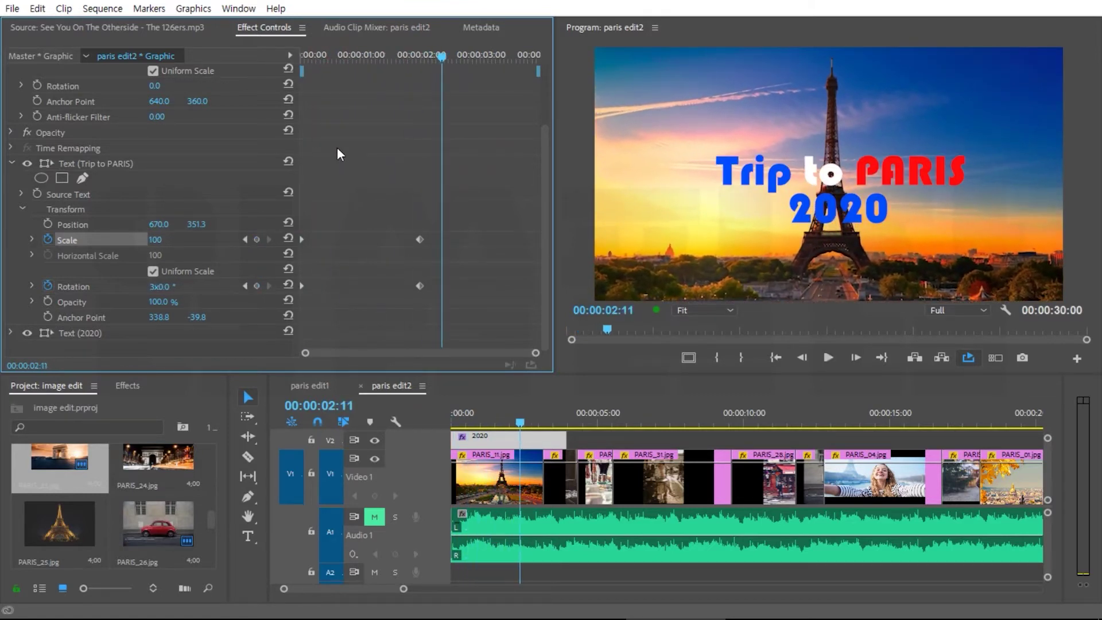
Move the "2020" text above "Trip to PARIS" and collapse the title layer's properties
click(832, 218)
drag(832, 219, 829, 143)
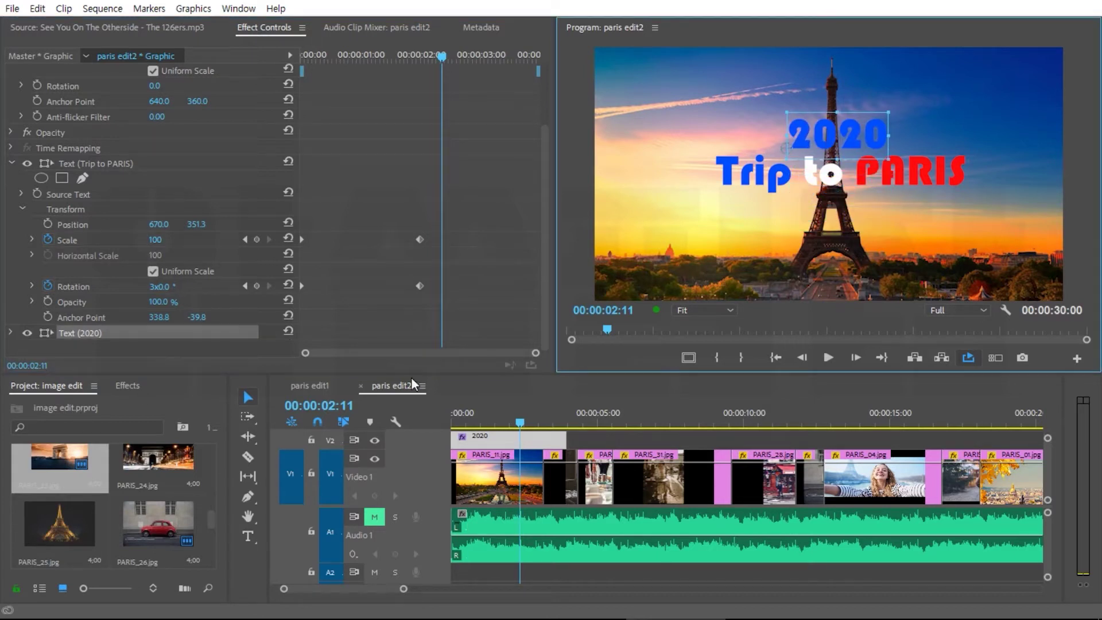
click(12, 164)
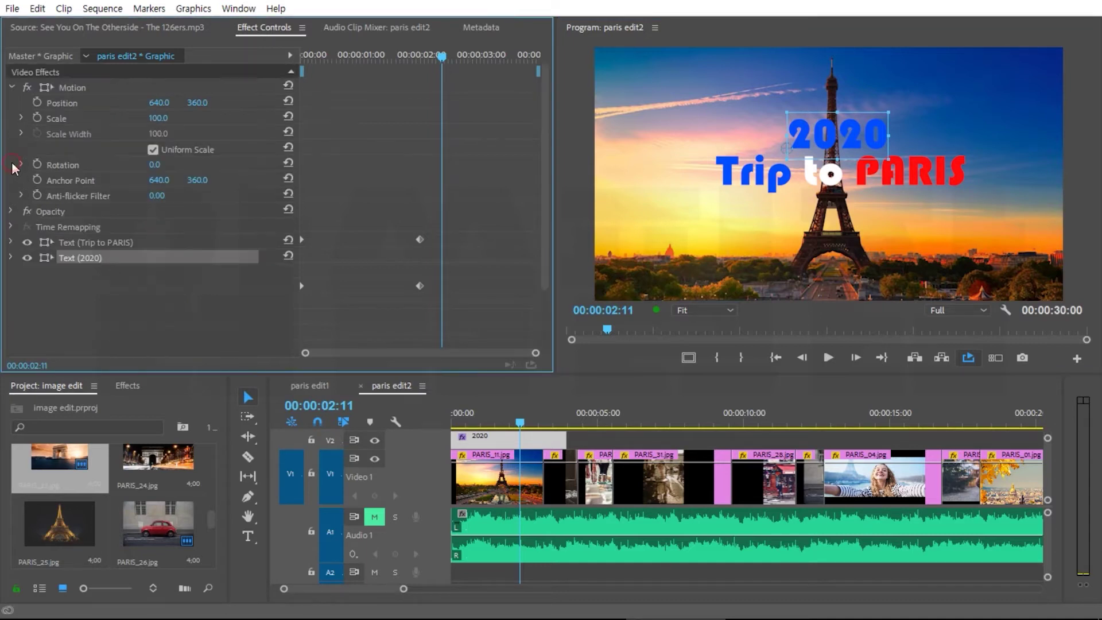
Change the fill of the "2020" text to orange-yellow, FFBA00, and reduce its font size to 88
click(11, 258)
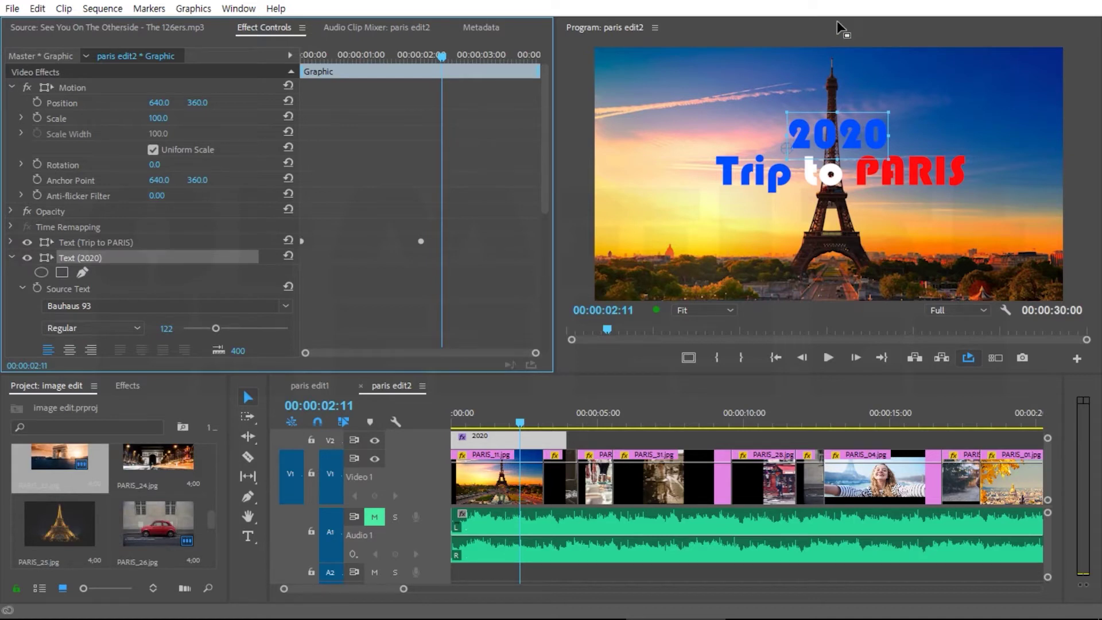
drag(547, 190, 509, 291)
click(78, 220)
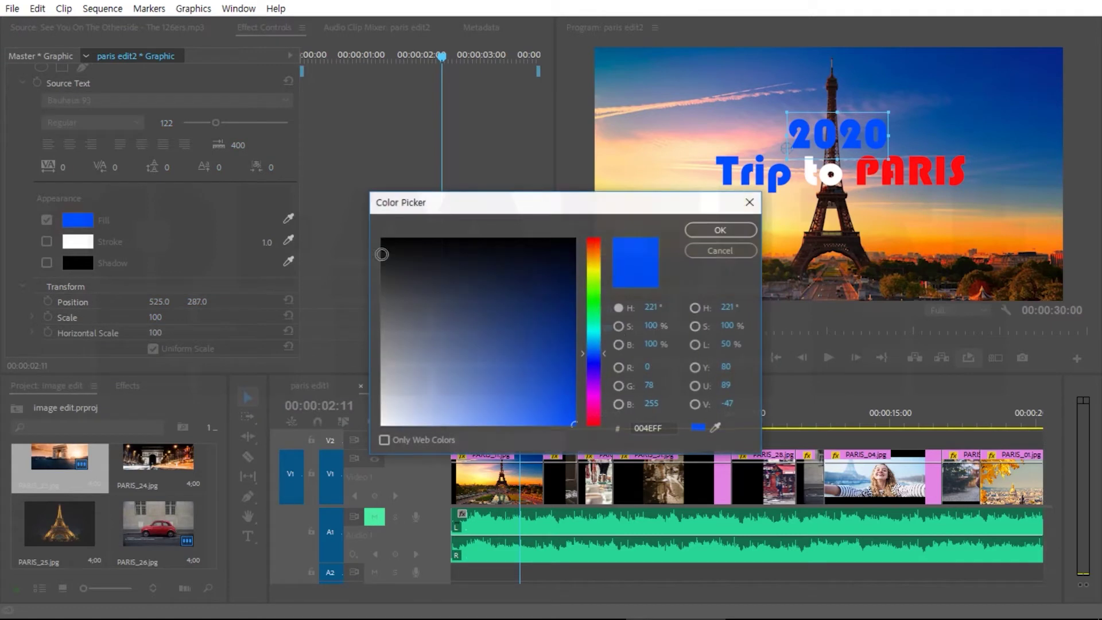
drag(596, 306, 597, 261)
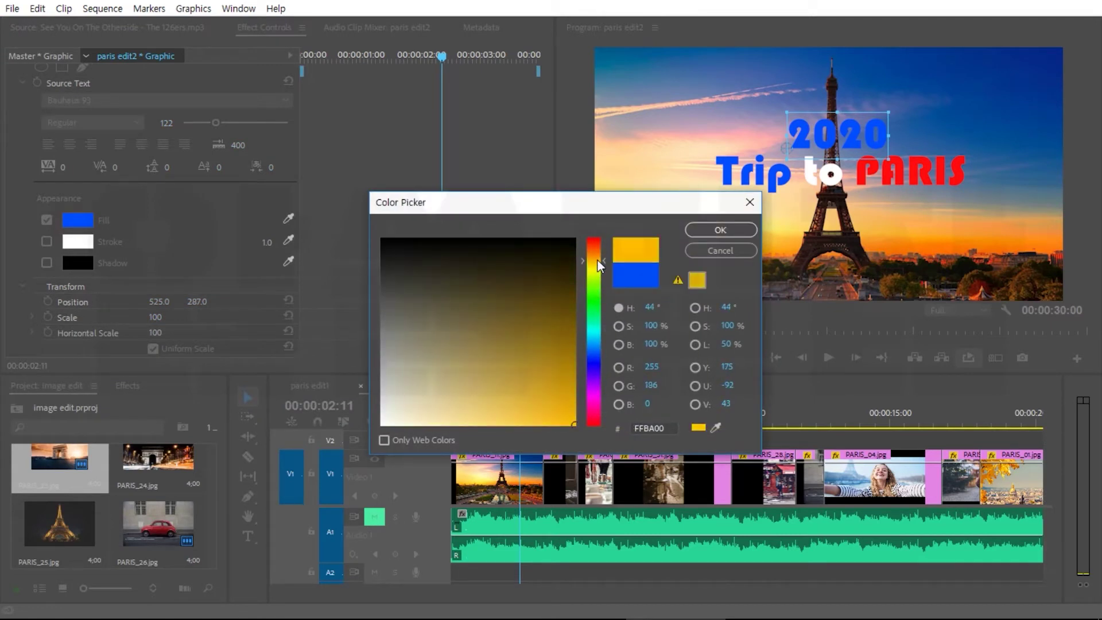
click(719, 231)
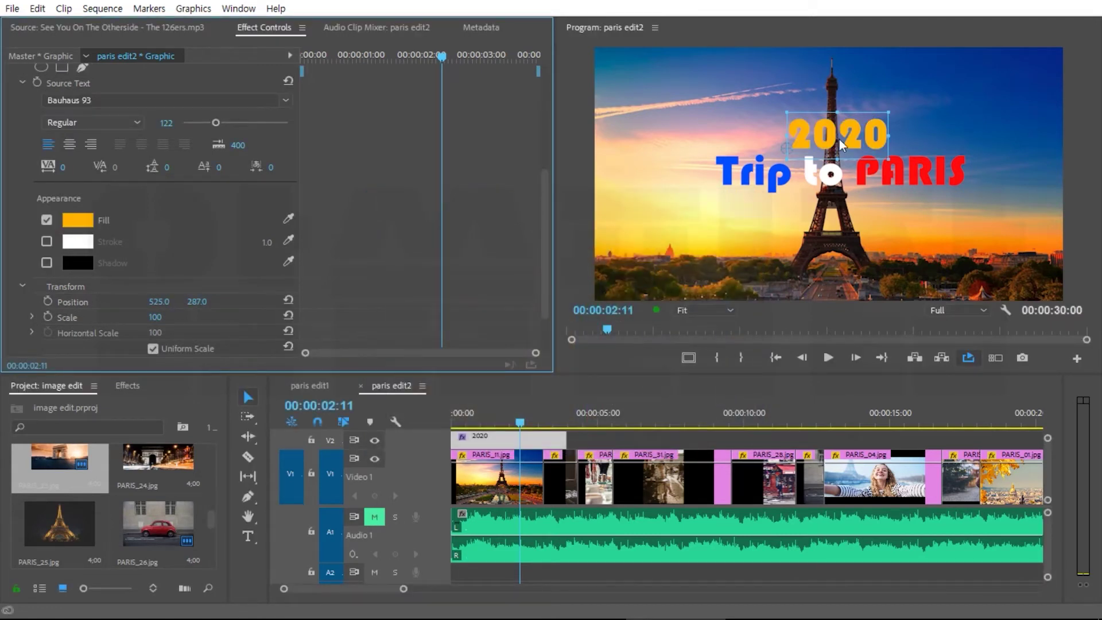
drag(216, 122, 206, 122)
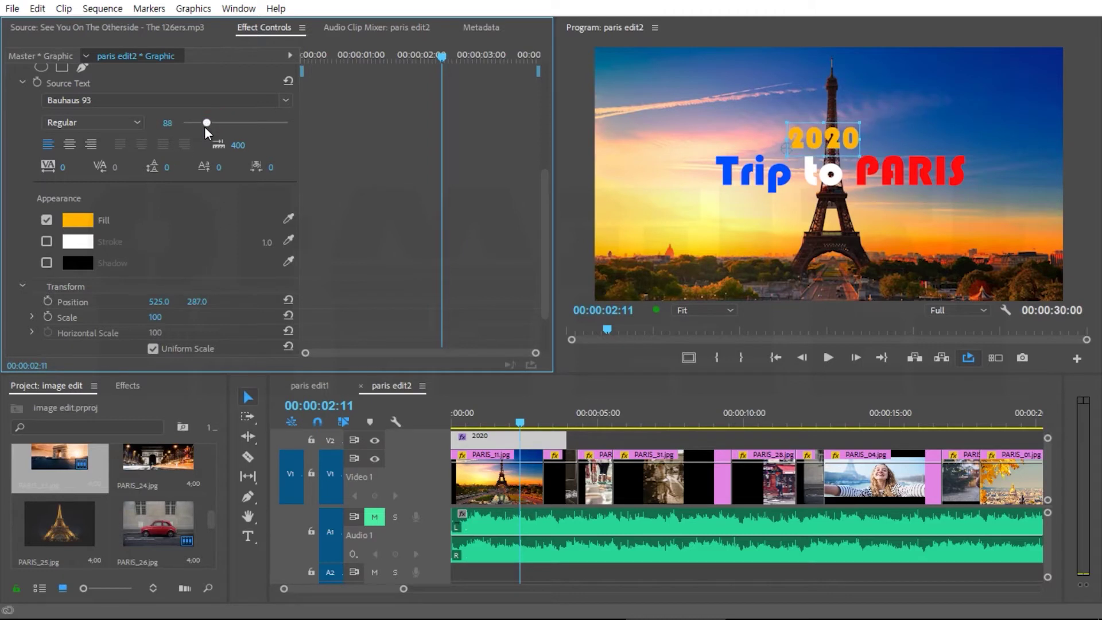
Move the "2020" text to position 546, 285 above "Trip to PARIS" and collapse its Source Text properties
drag(833, 139, 842, 133)
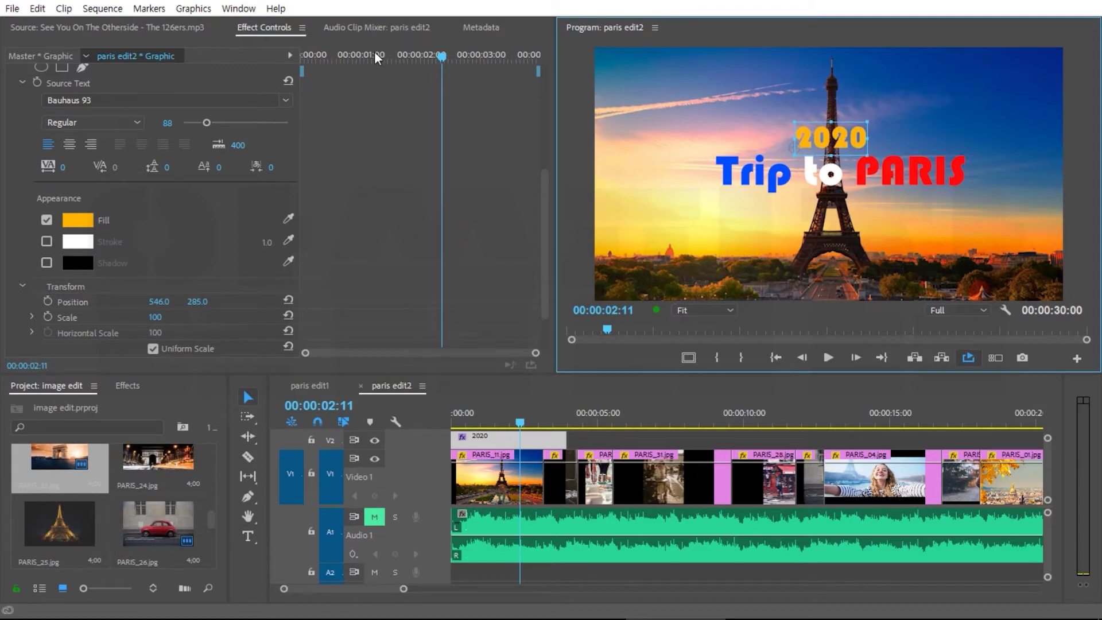
drag(545, 240, 560, 203)
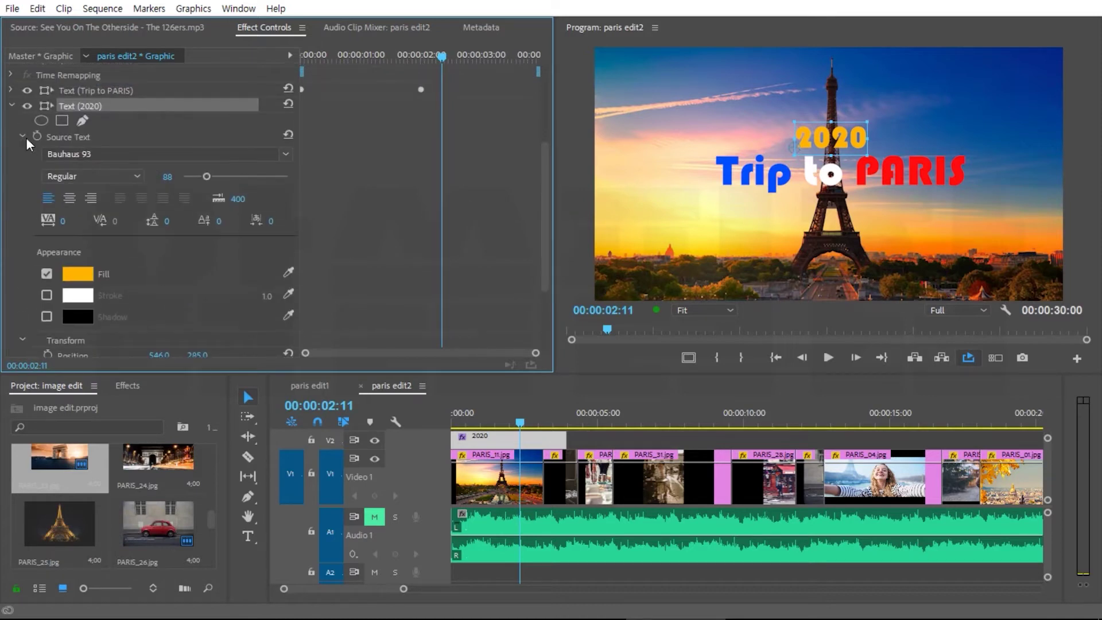
click(23, 140)
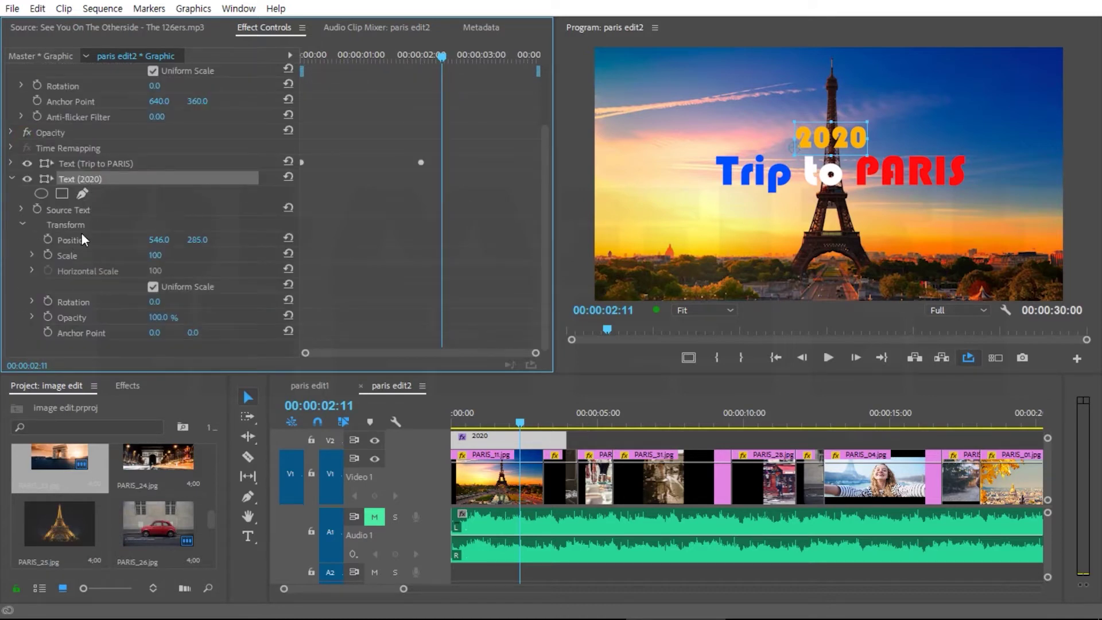
Add a Position keyframe for "2020" at about 2 seconds and set its vertical position to -15 at the start
click(48, 240)
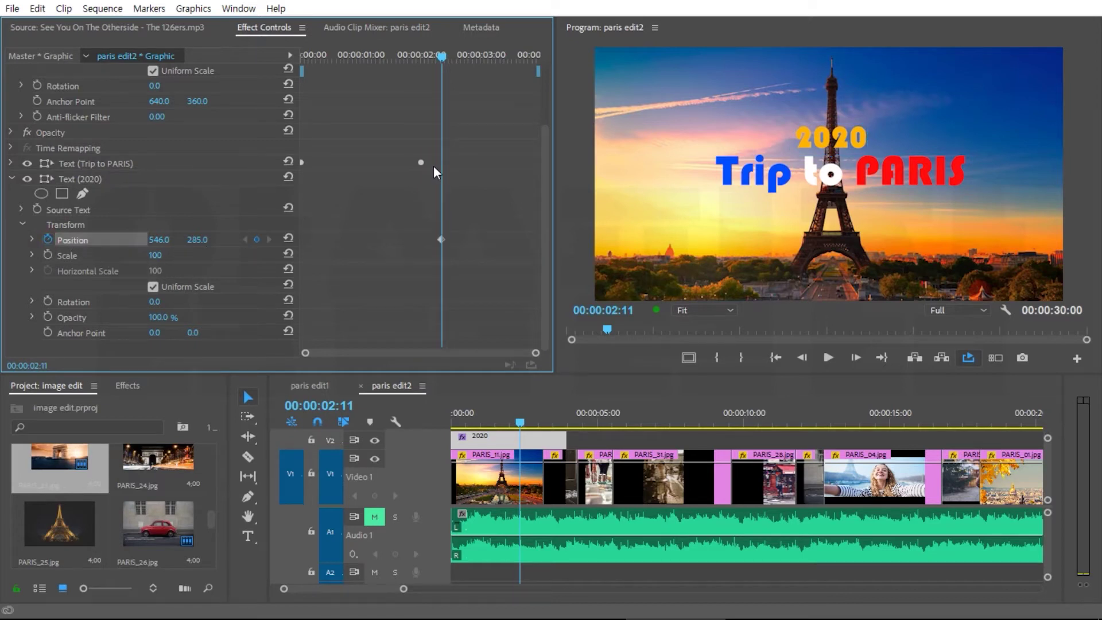
drag(442, 238, 424, 245)
drag(423, 243, 423, 243)
drag(430, 58, 287, 69)
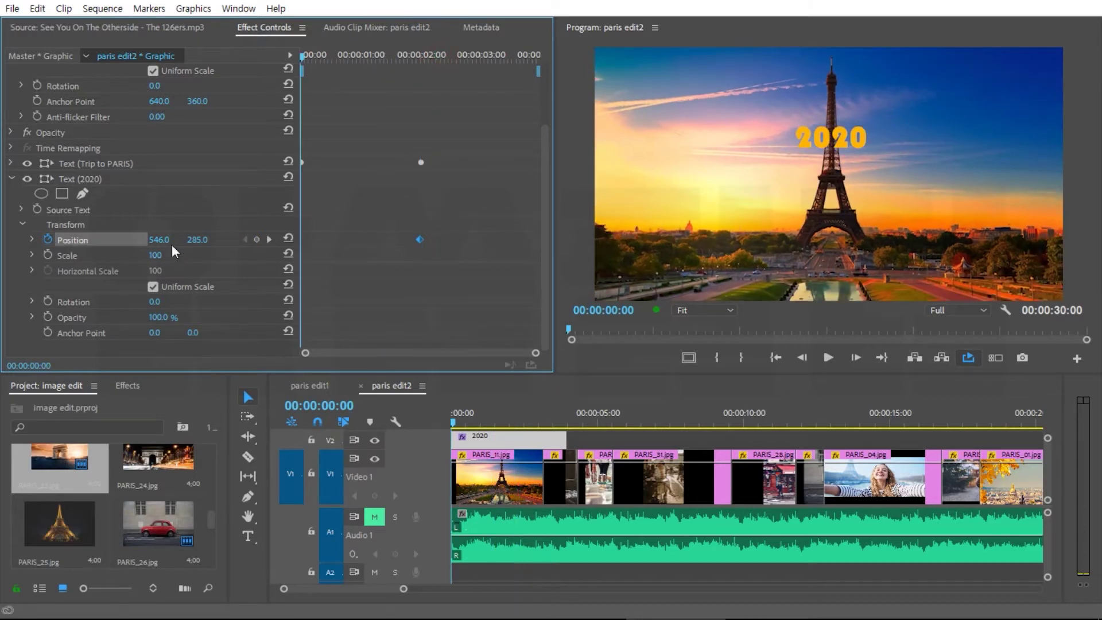
drag(202, 245, 203, 241)
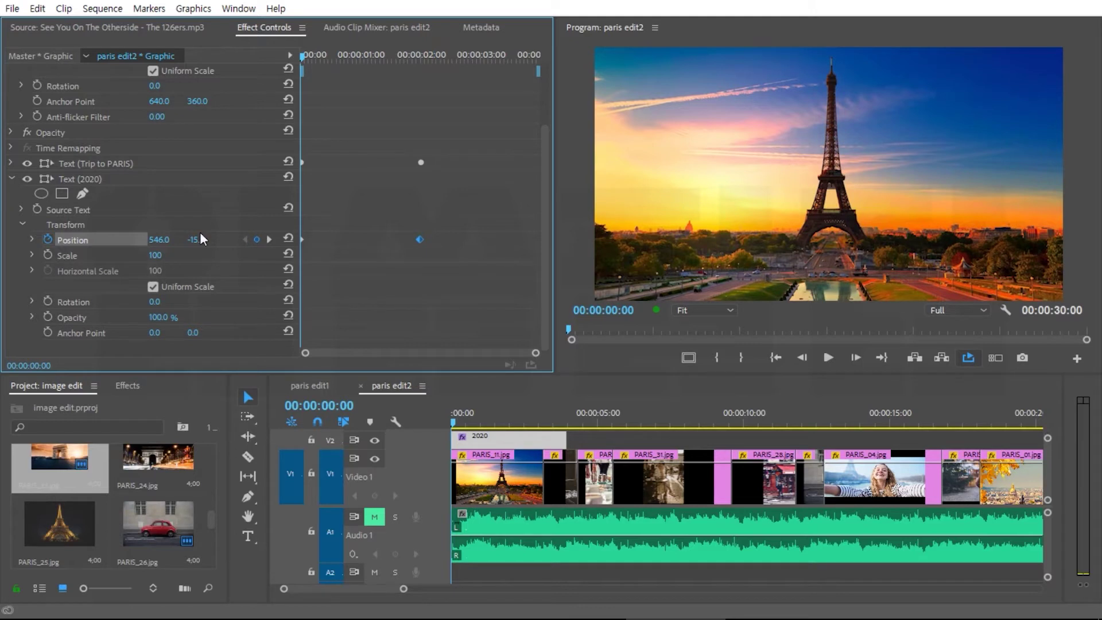
Preview the "2020" drop-in and shift its first Position keyframe to 00:00:01:01
key(space)
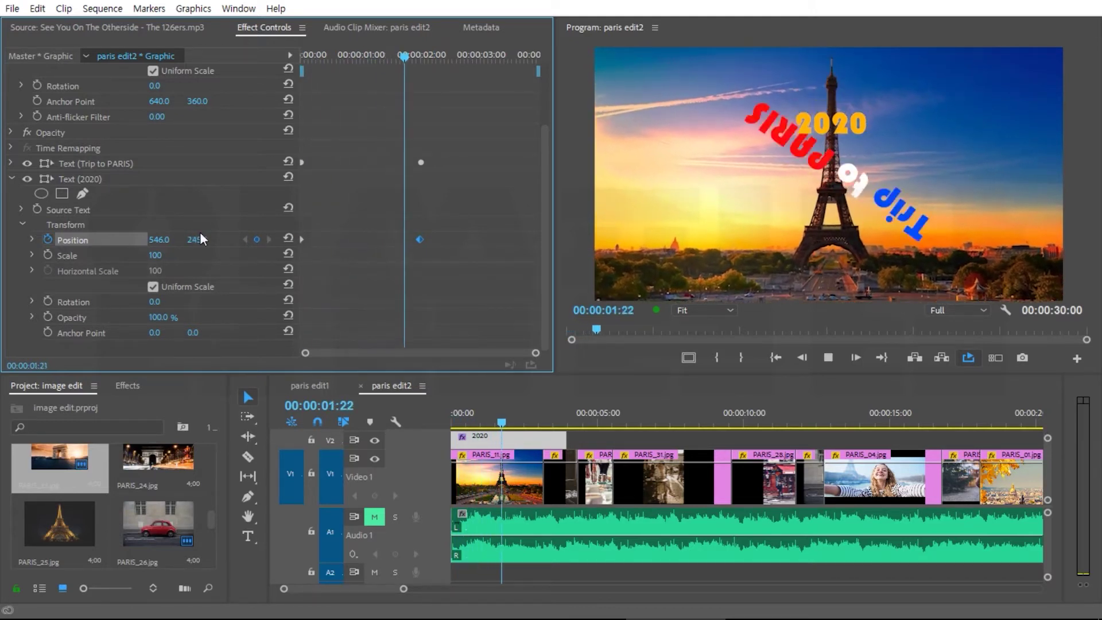
key(space)
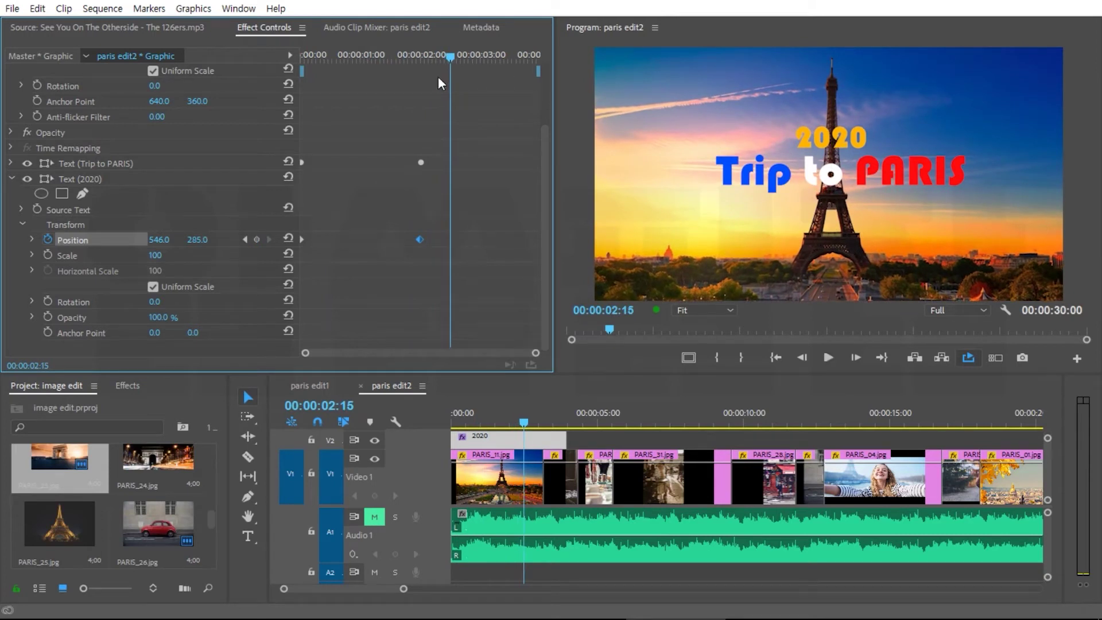
drag(370, 55, 366, 75)
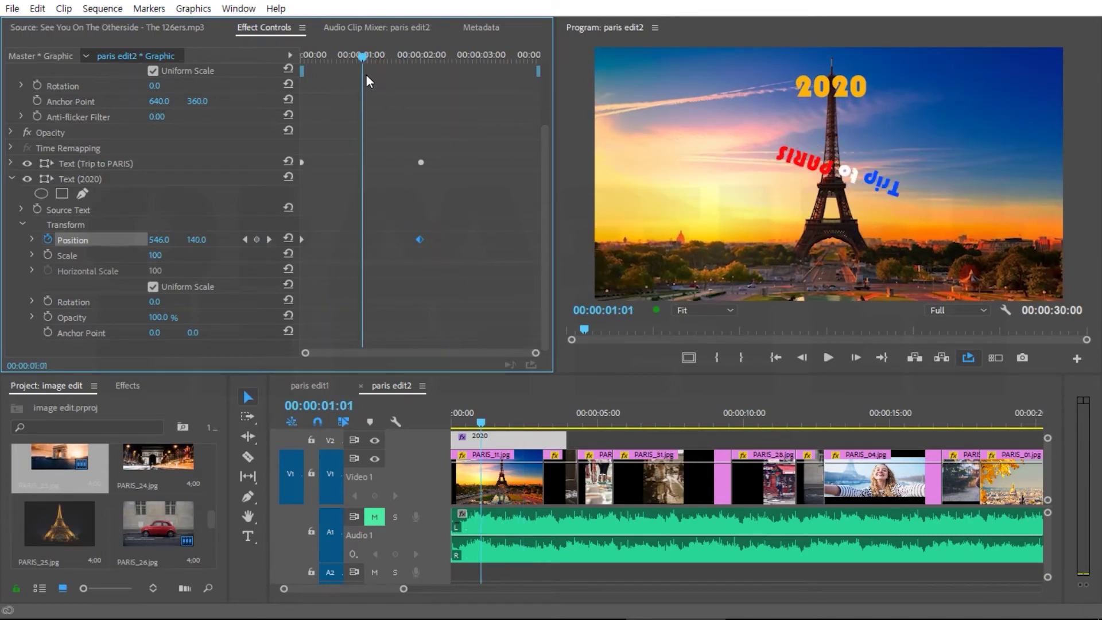
drag(302, 240, 365, 244)
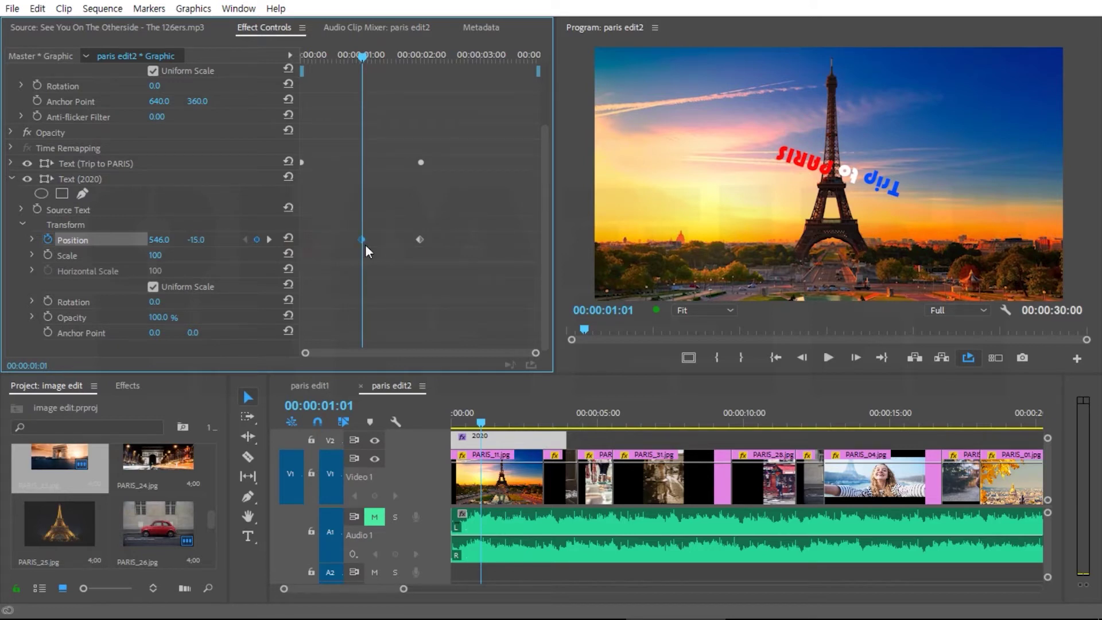
Play the opening three times from the start to check the timing of the "2020" drop against the spinning title
drag(358, 57, 245, 54)
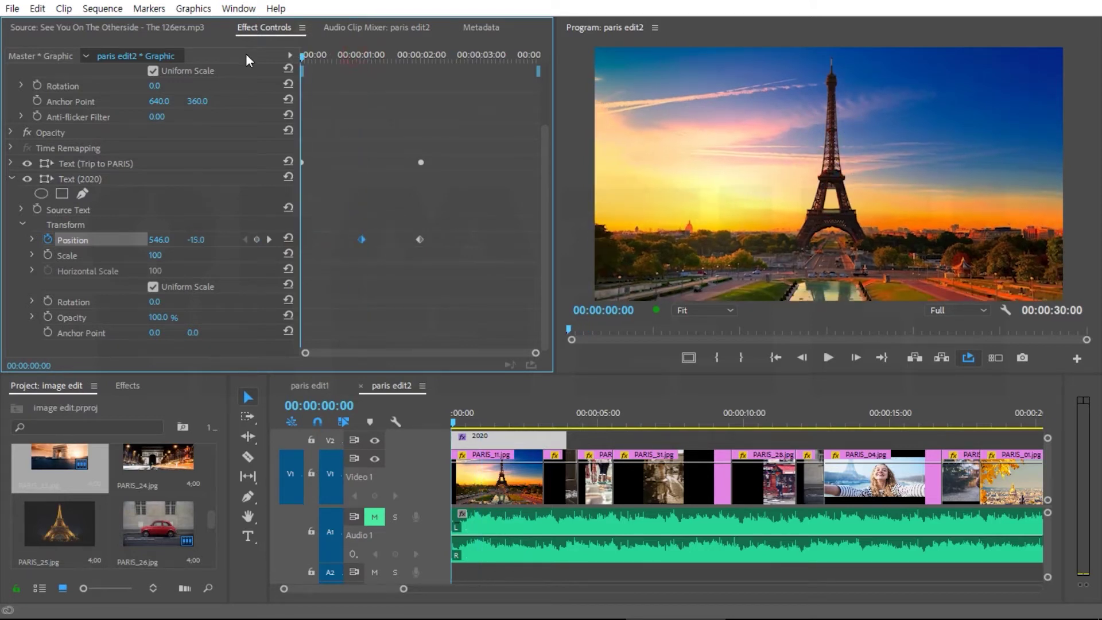
key(space)
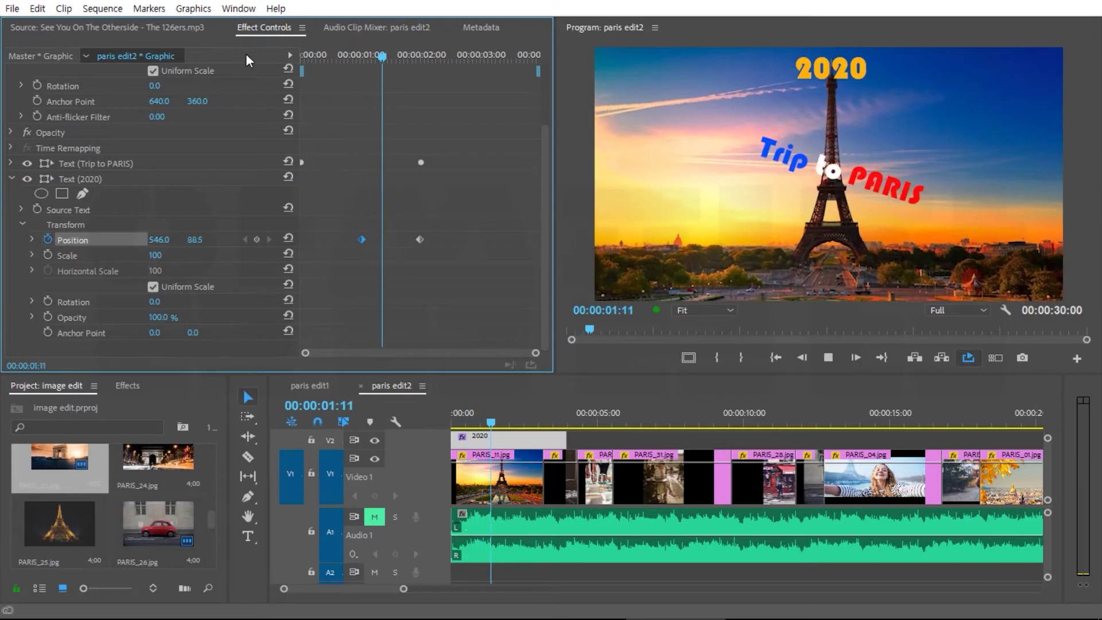
key(space)
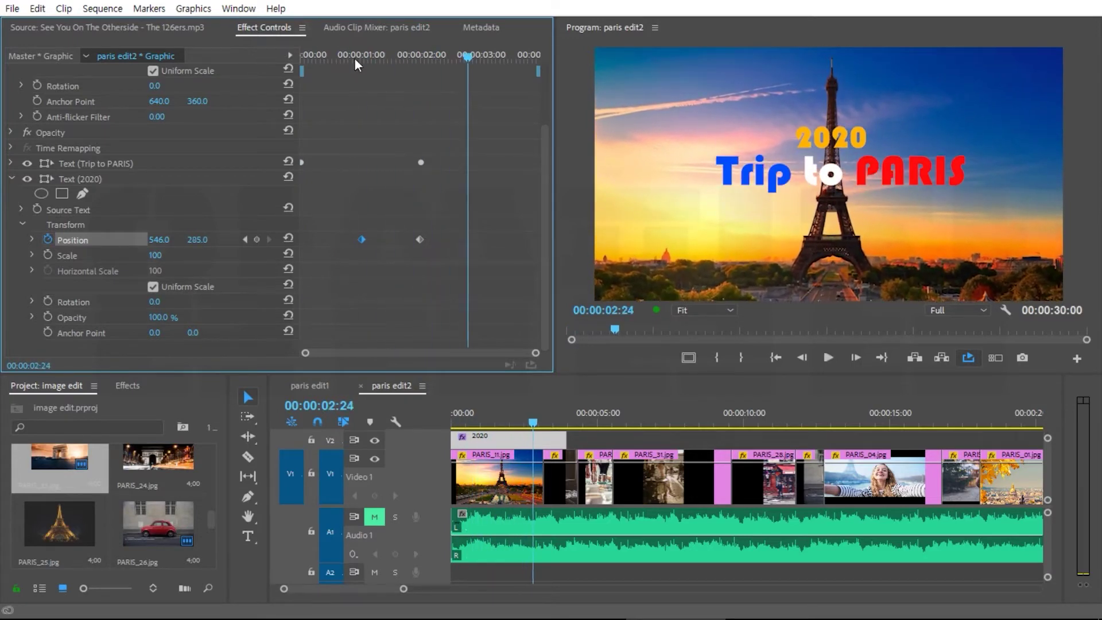
drag(354, 57, 254, 57)
key(space)
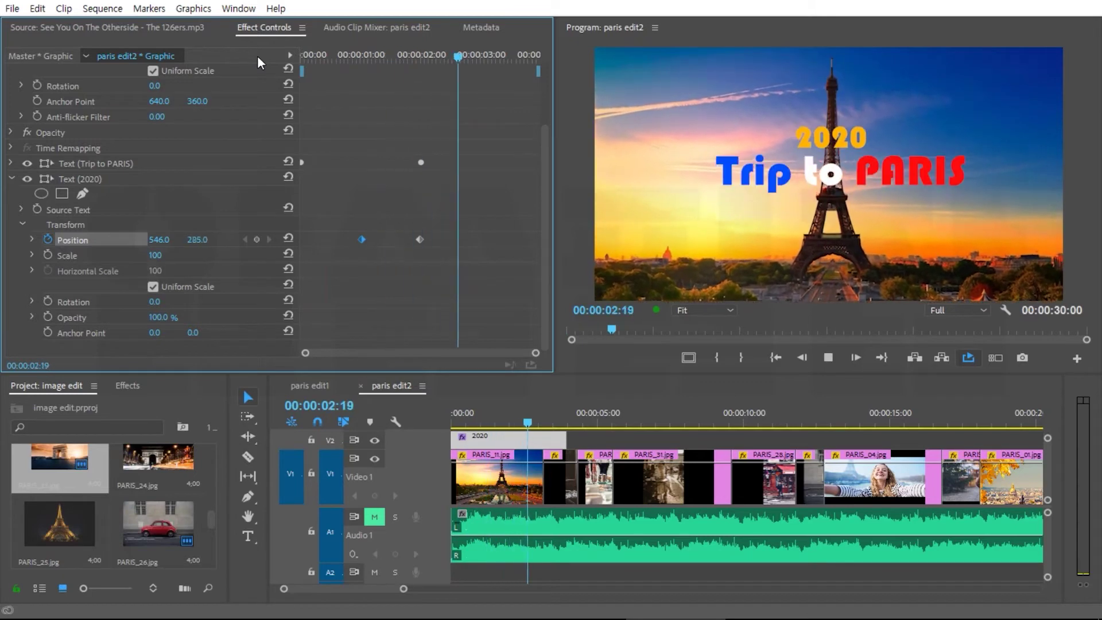
click(367, 54)
drag(367, 54, 236, 57)
key(space)
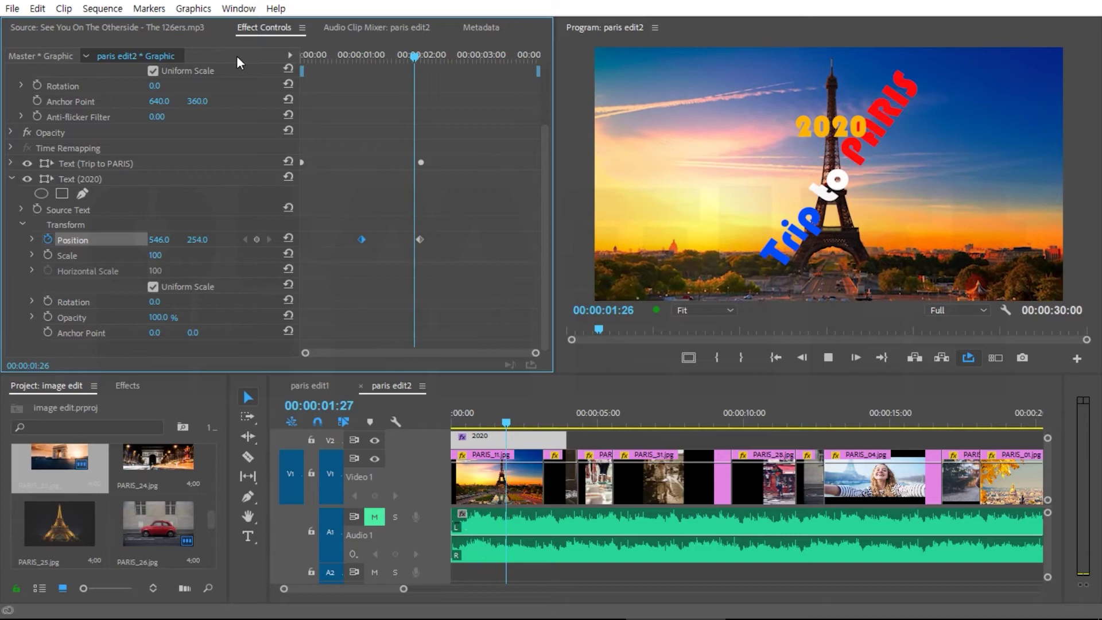
key(space)
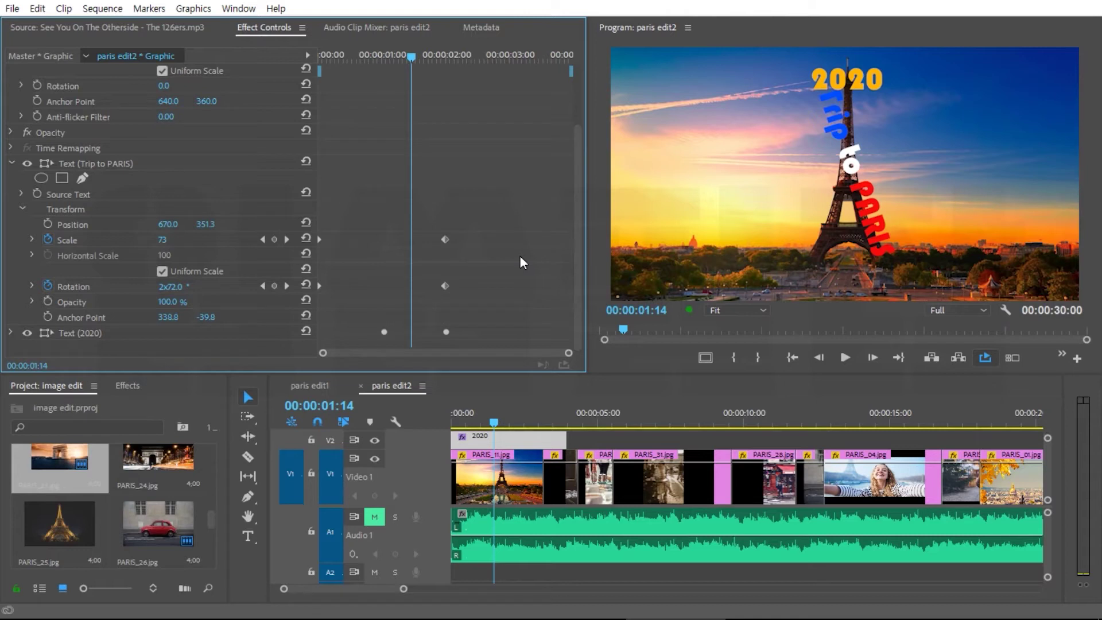
Scrub through the beginning of the "Trip to PARIS" animation and examine its Scale value and velocity graphs
drag(411, 54, 282, 71)
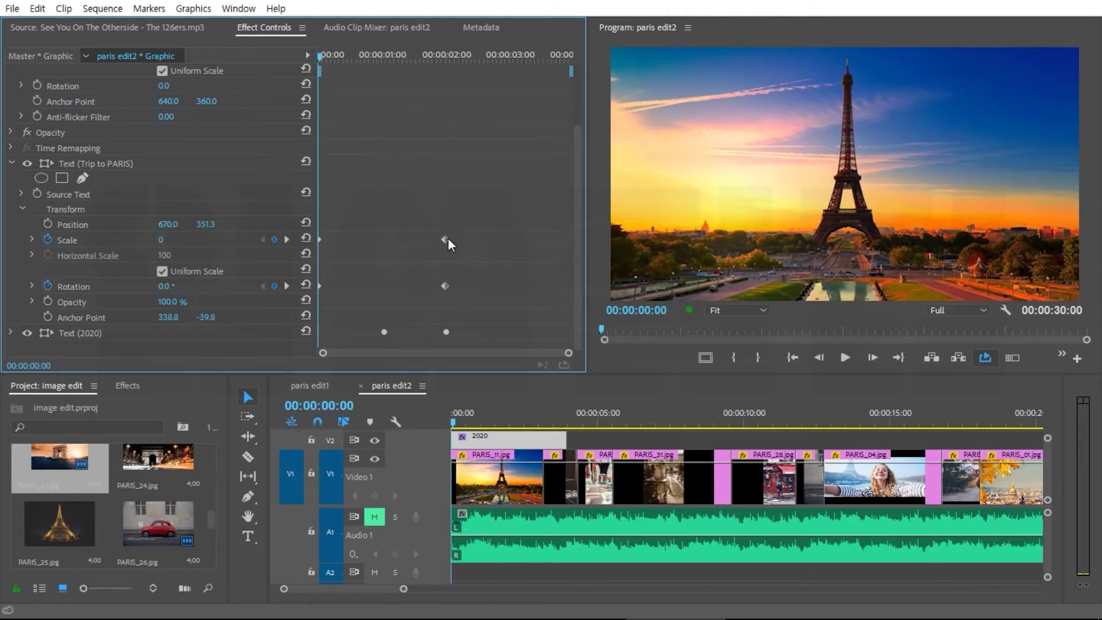
click(446, 285)
drag(333, 54, 350, 97)
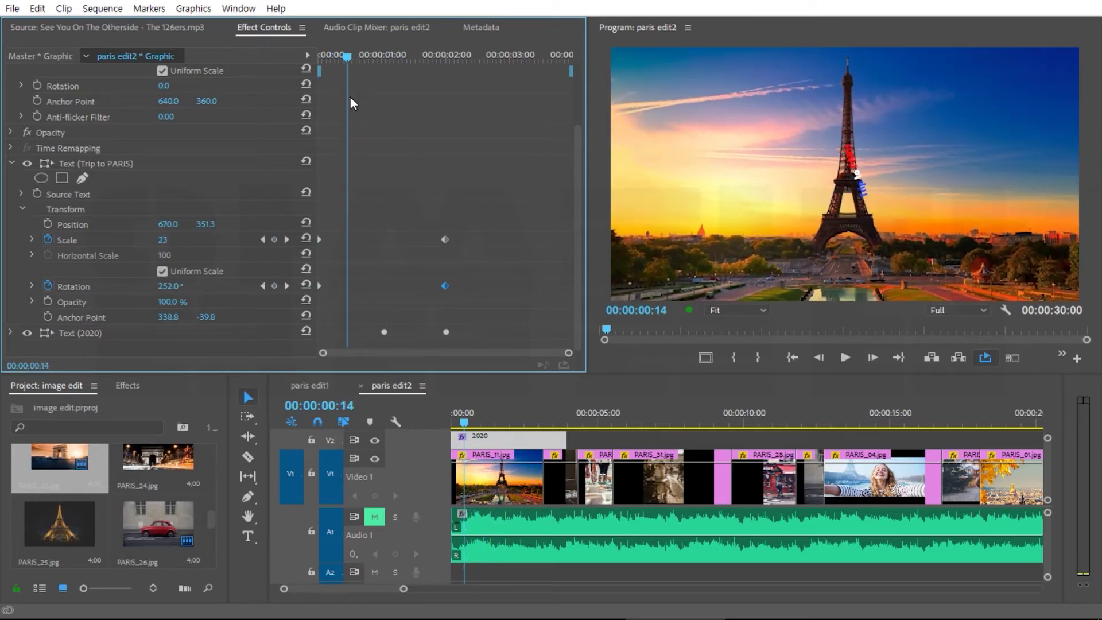
drag(351, 97, 308, 94)
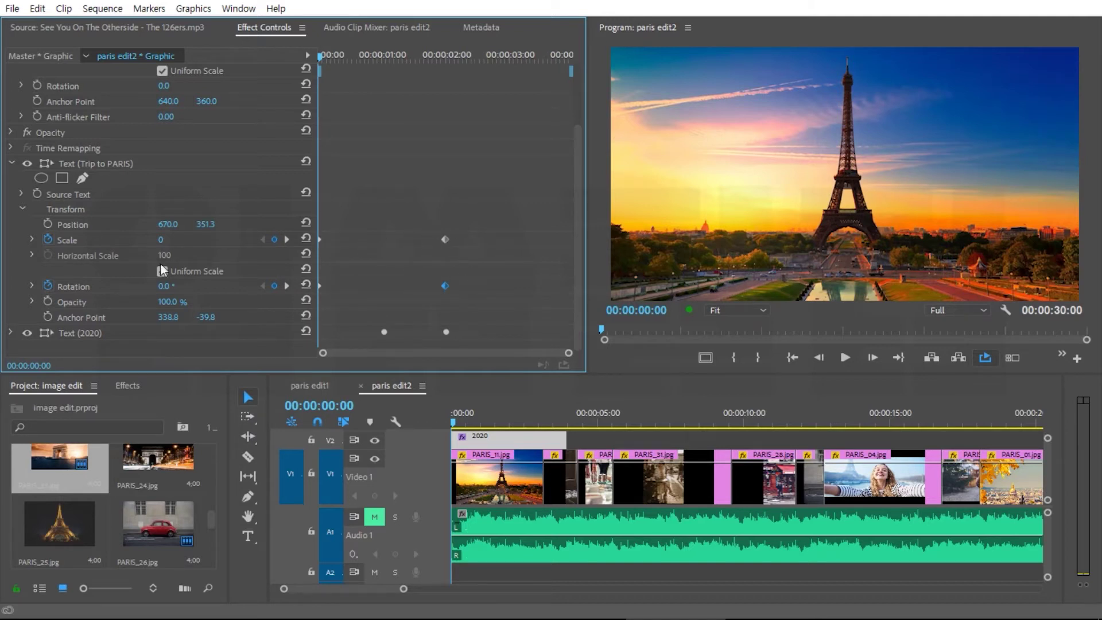
click(31, 240)
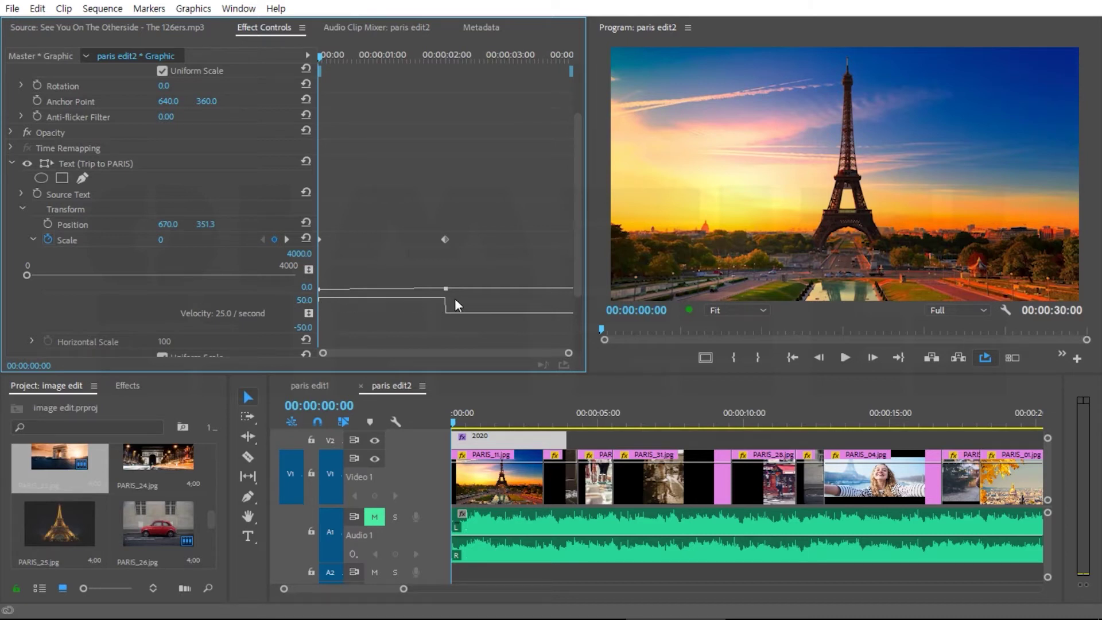
click(32, 239)
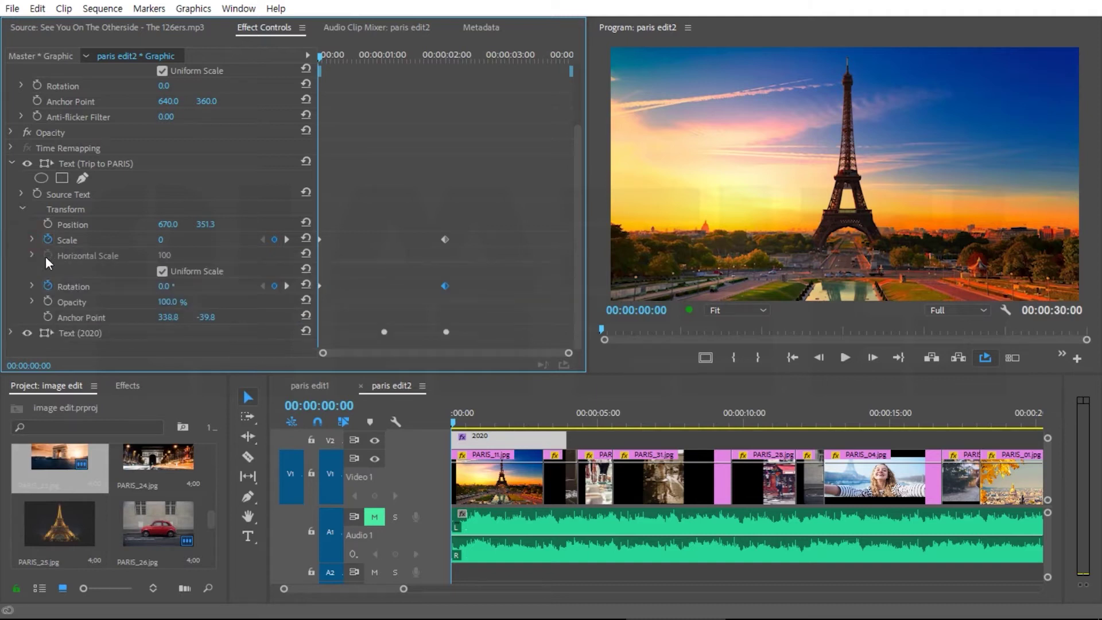
Apply Ease In to the final Rotation keyframe of "Trip to PARIS" and extend its velocity handle back to about 1 second
click(32, 285)
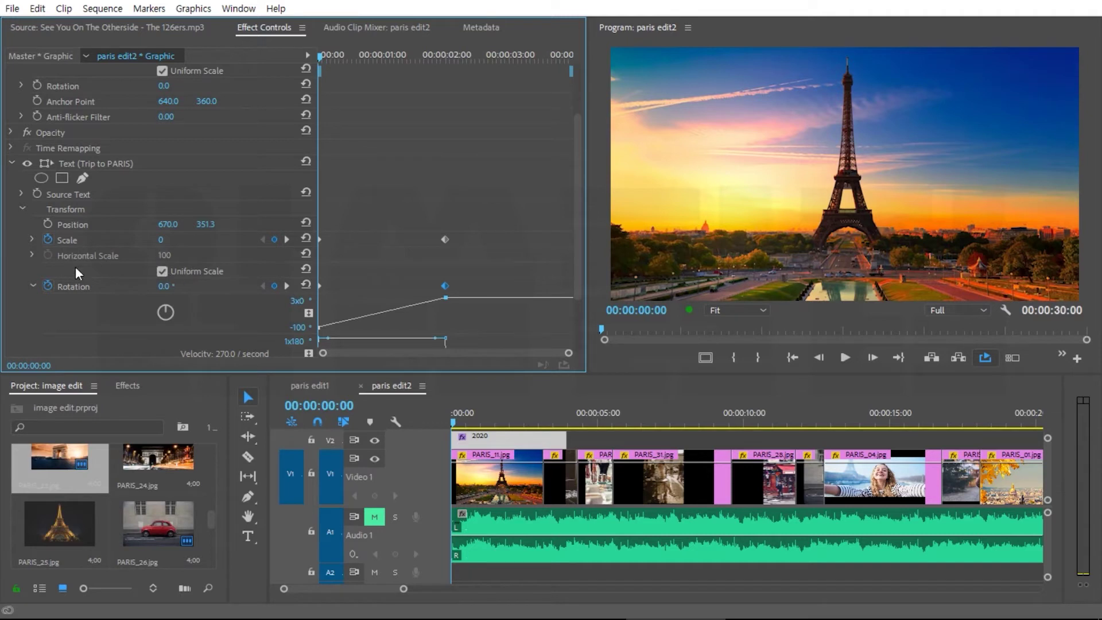
right_click(444, 287)
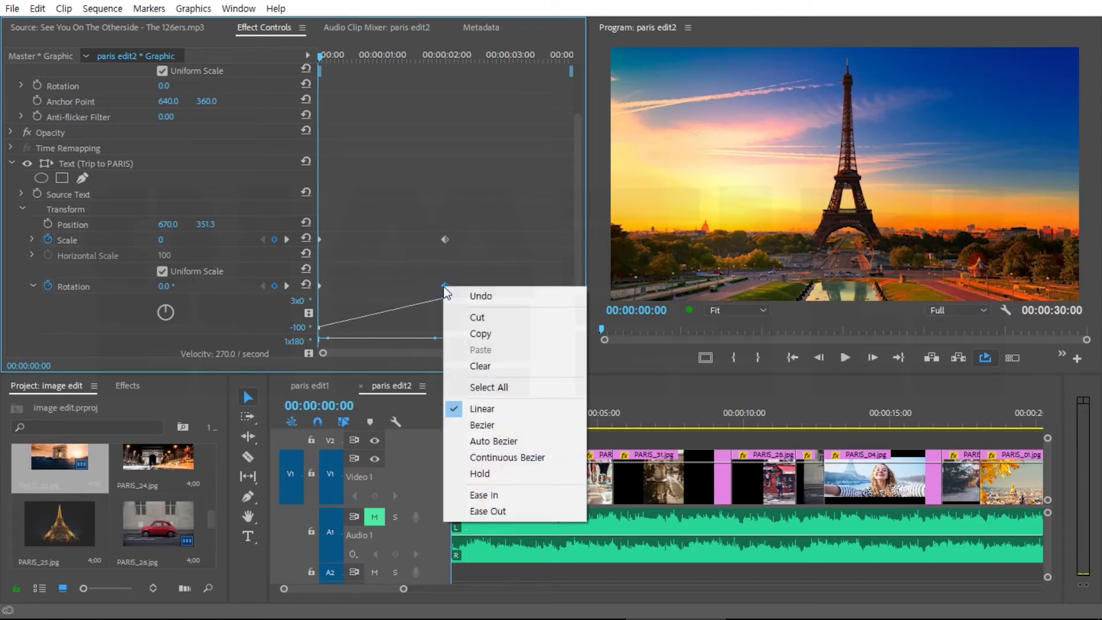
click(488, 497)
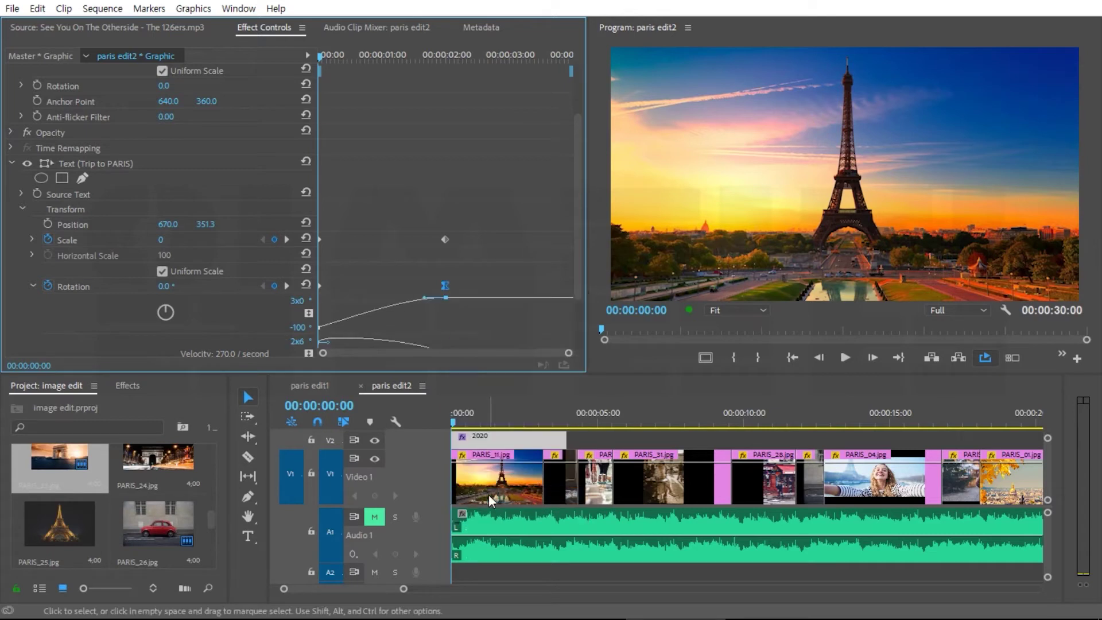
drag(580, 264, 579, 295)
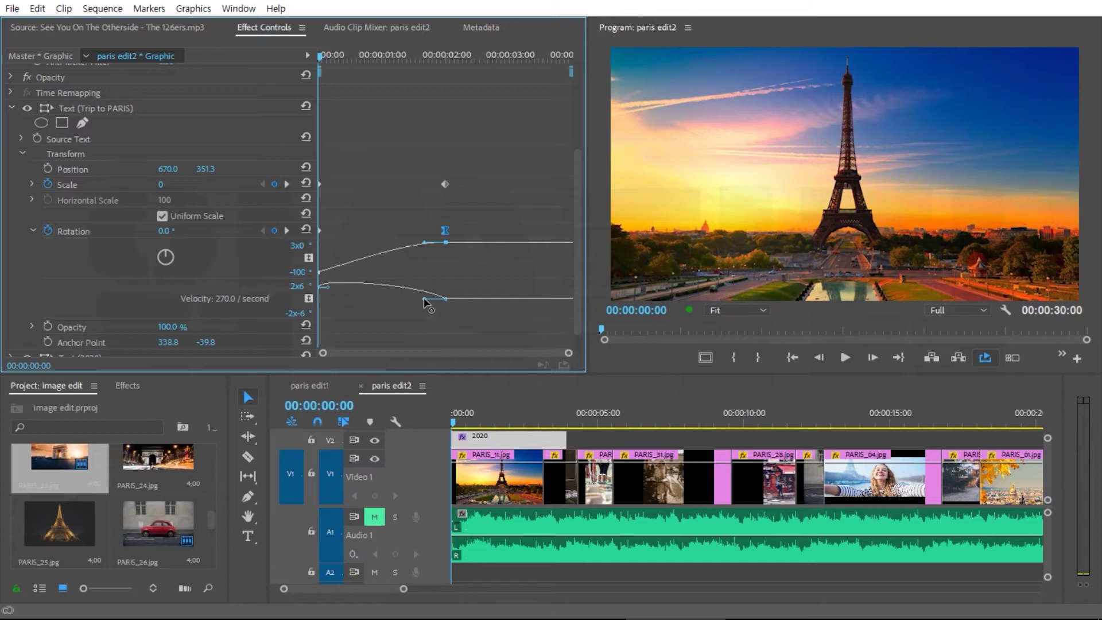
drag(425, 301, 374, 297)
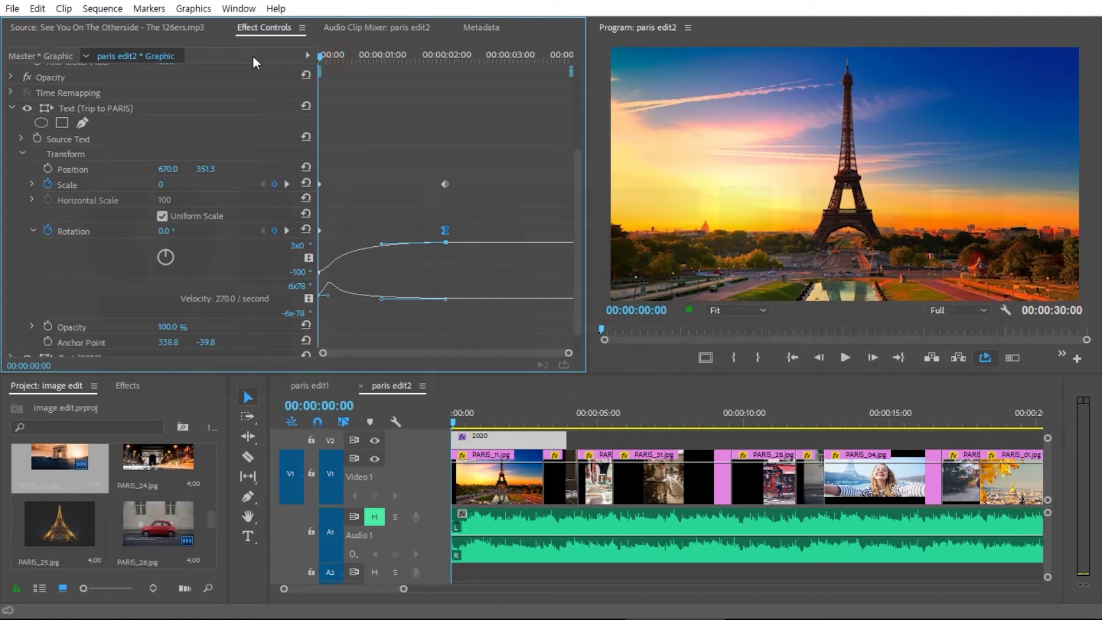
Play the opening three times from the start to preview the eased rotation of "Trip to PARIS"
key(space)
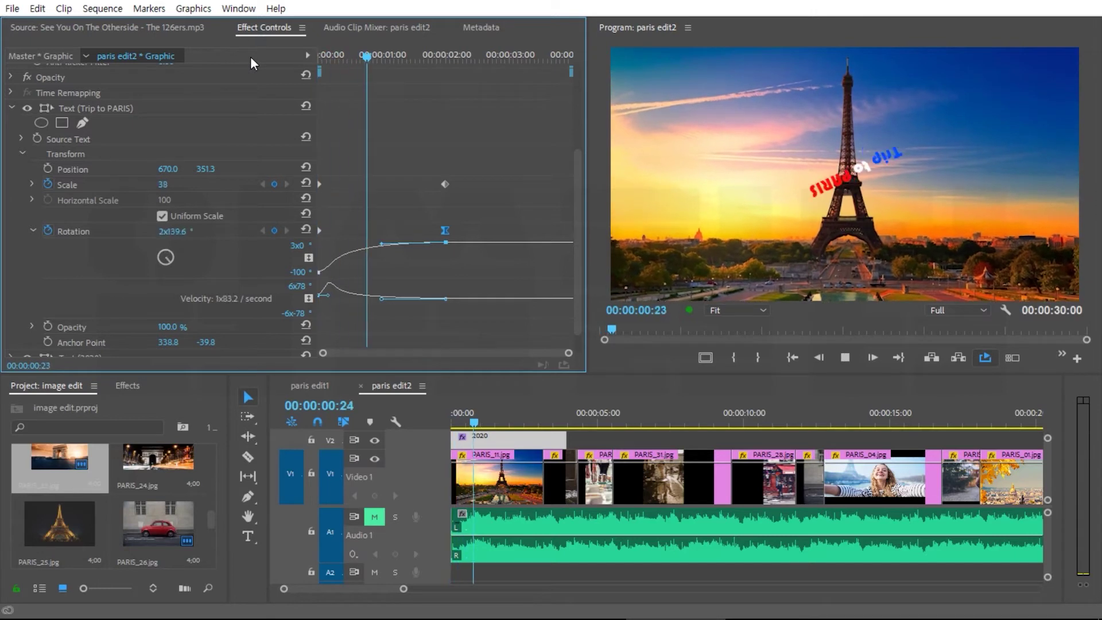
drag(386, 53, 253, 54)
key(space)
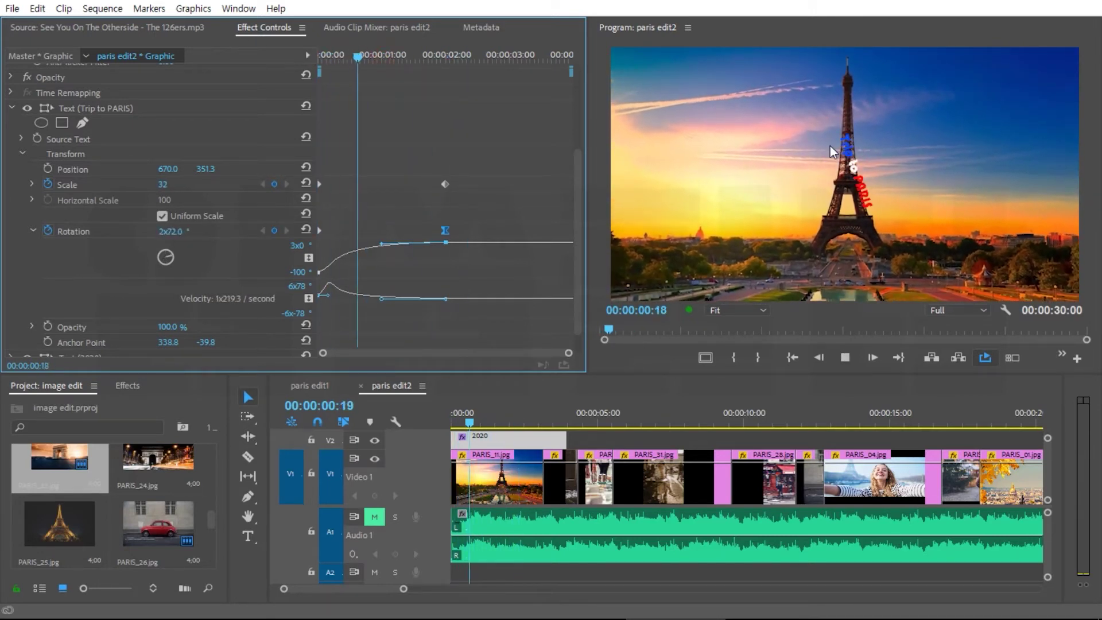
key(space)
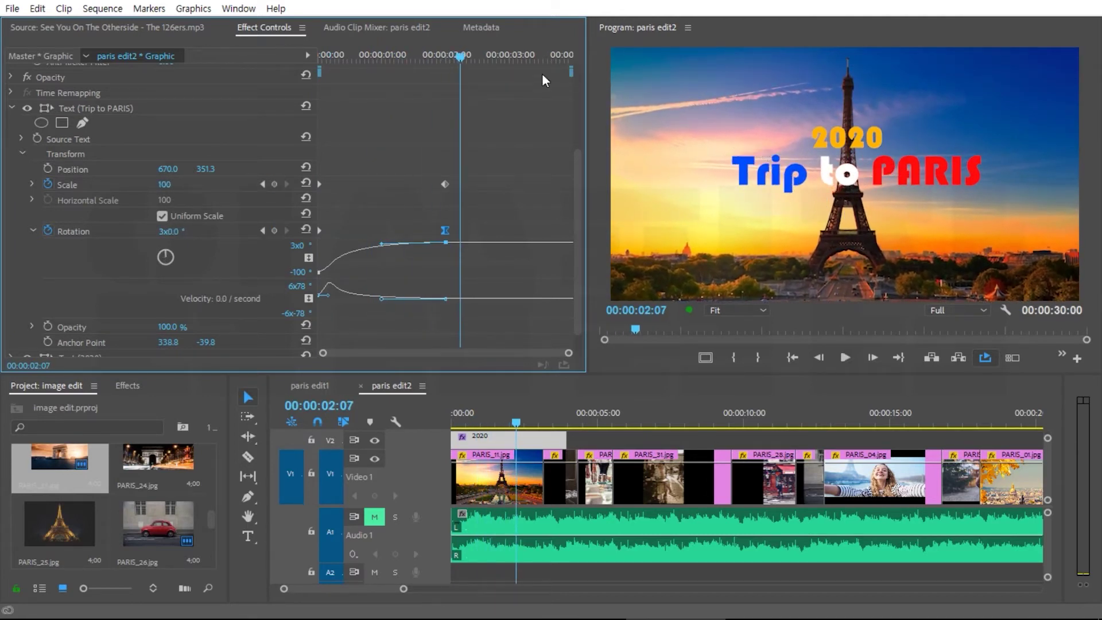
drag(463, 59, 242, 50)
key(space)
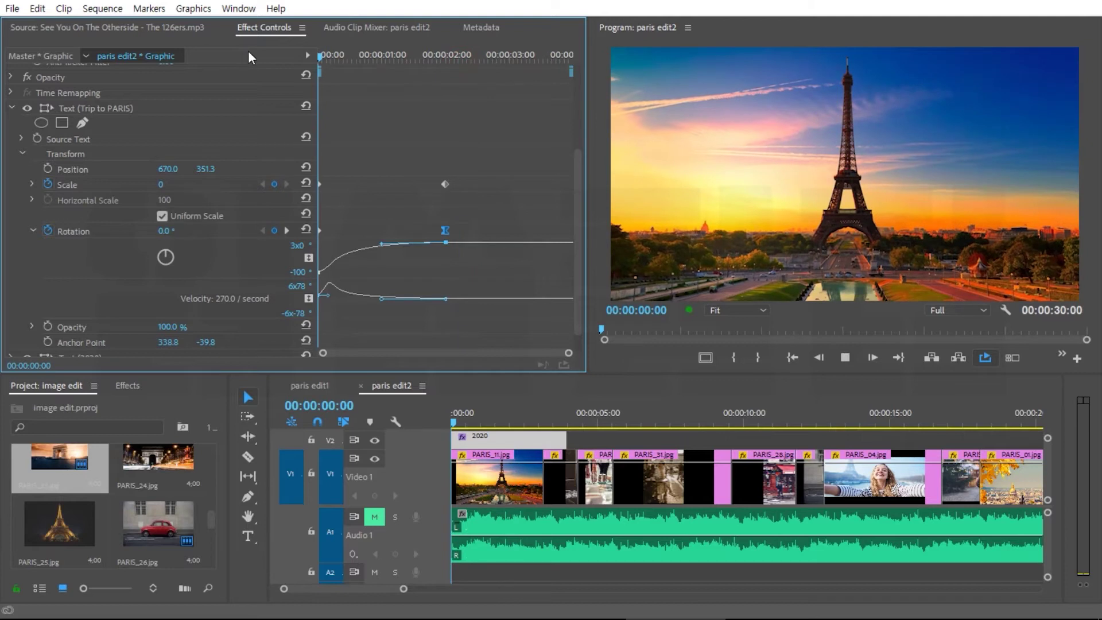
key(space)
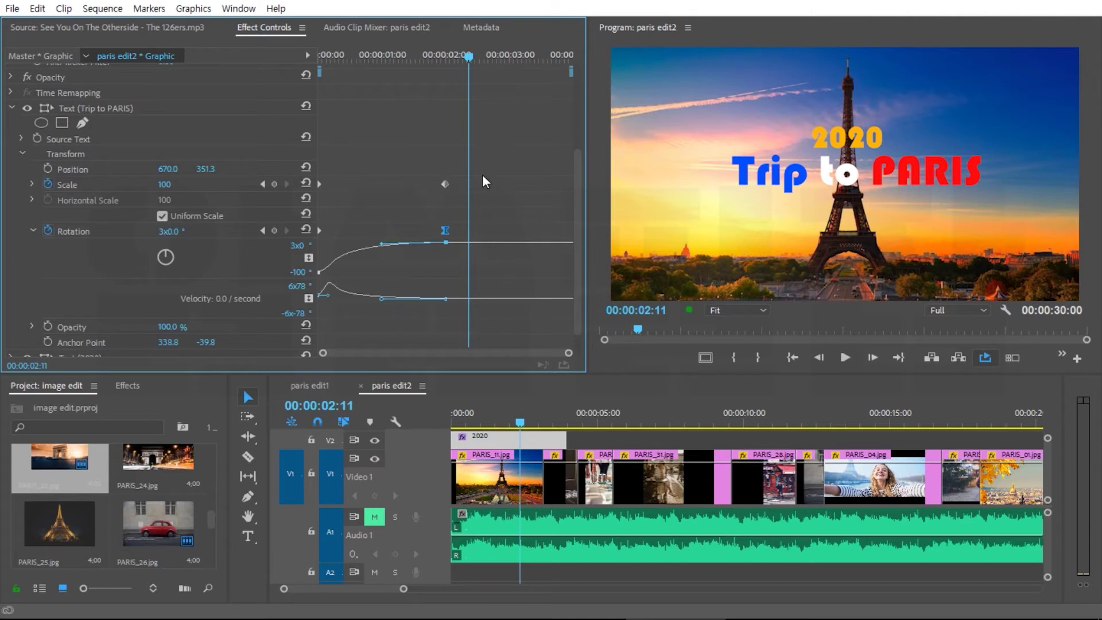
Apply Ease In to the final Scale keyframe of "Trip to PARIS" and extend its velocity handle back to about 1 second
click(446, 184)
click(31, 184)
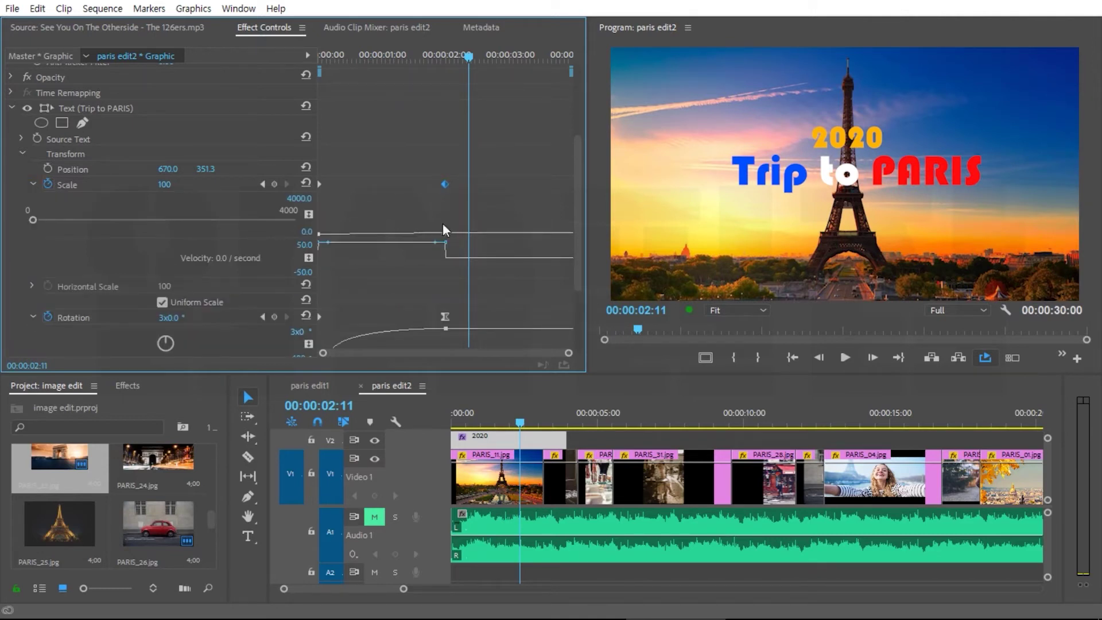
right_click(447, 185)
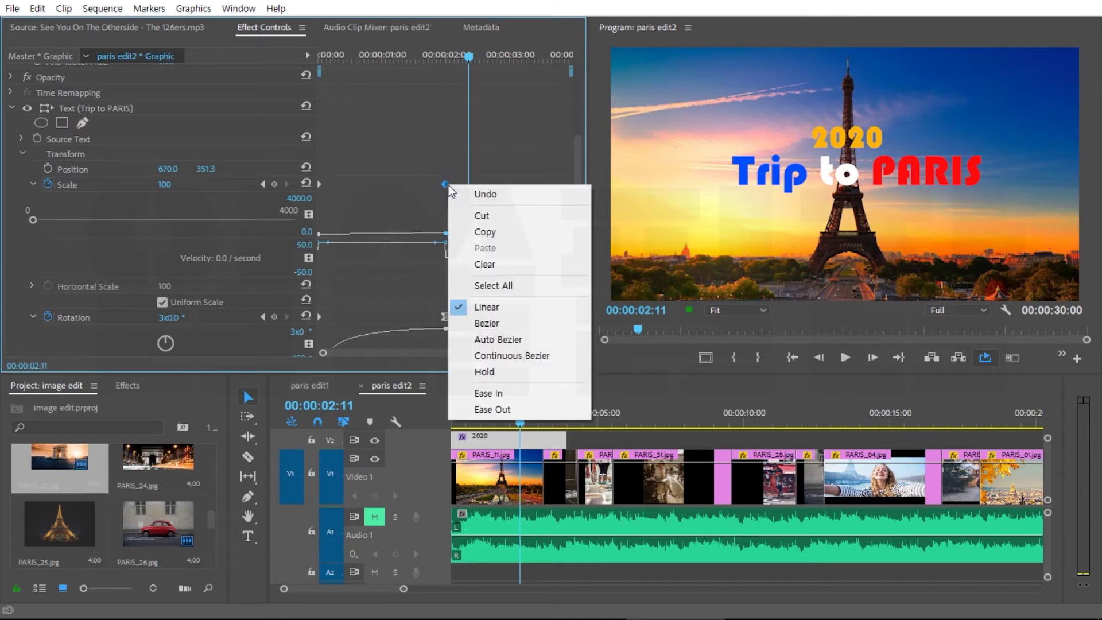
click(493, 394)
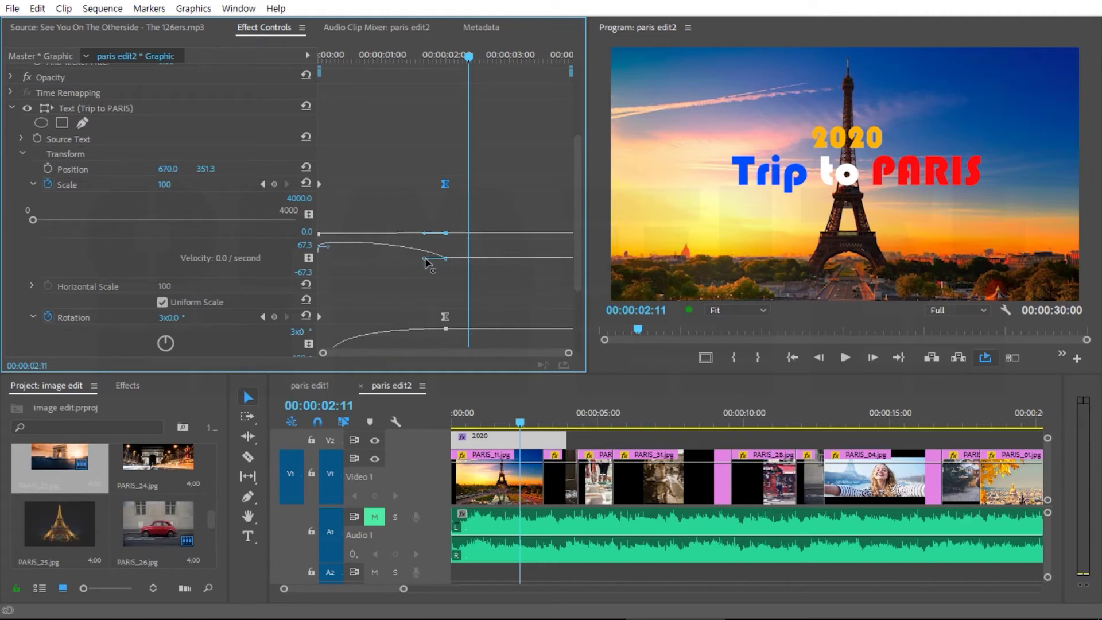
drag(425, 261, 371, 259)
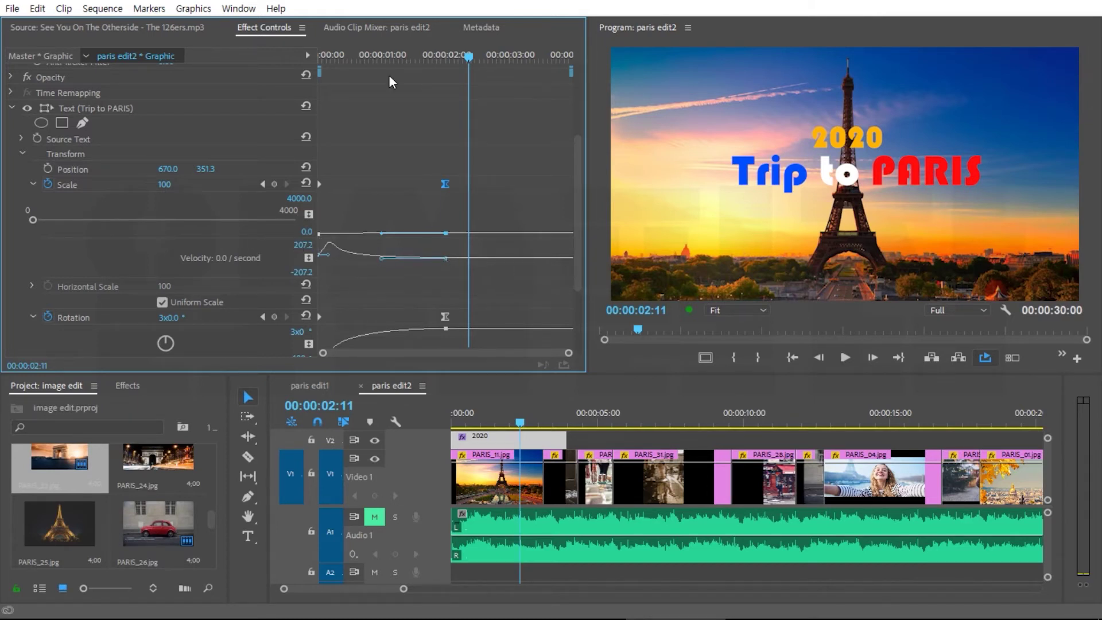
Play the opening three times from the start to preview the eased scaling and rotation of "Trip to PARIS"
key(Home)
key(space)
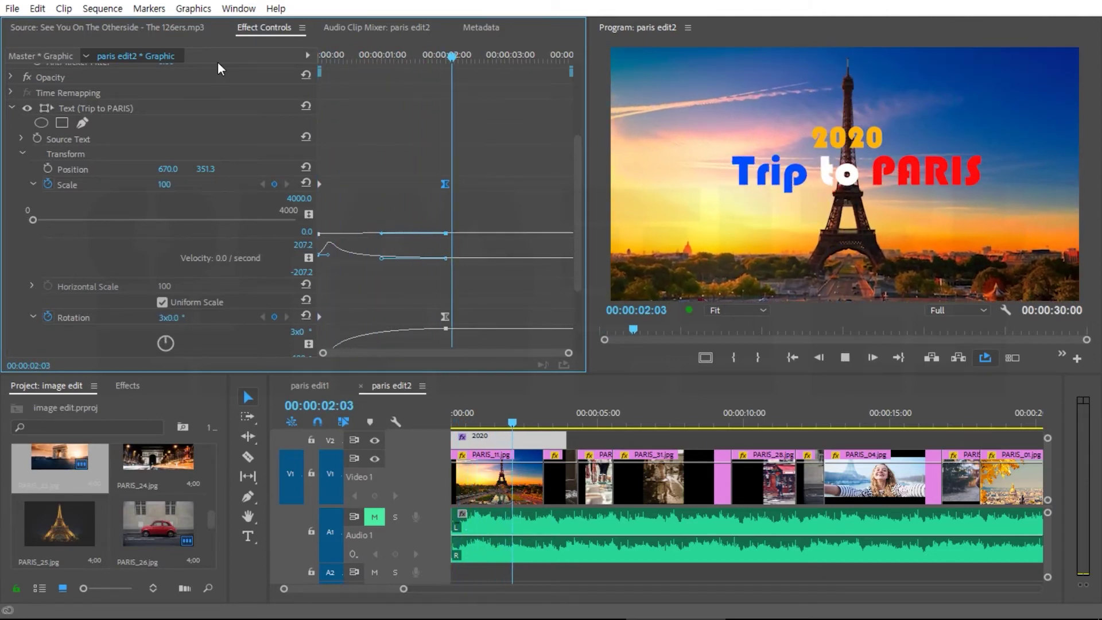
key(space)
drag(358, 54, 182, 53)
key(space)
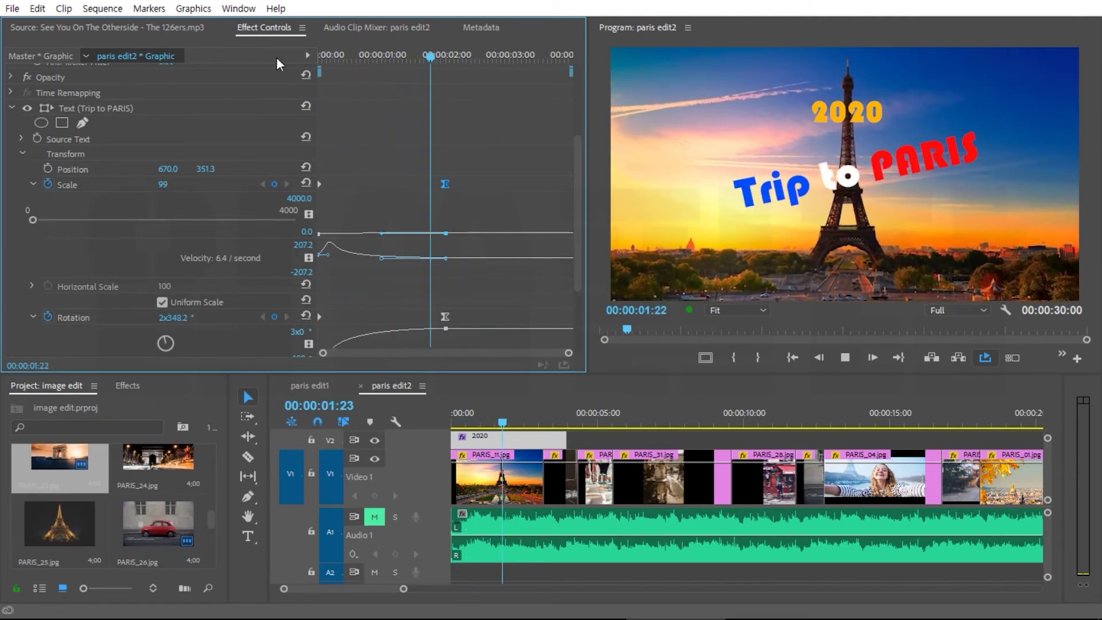
key(space)
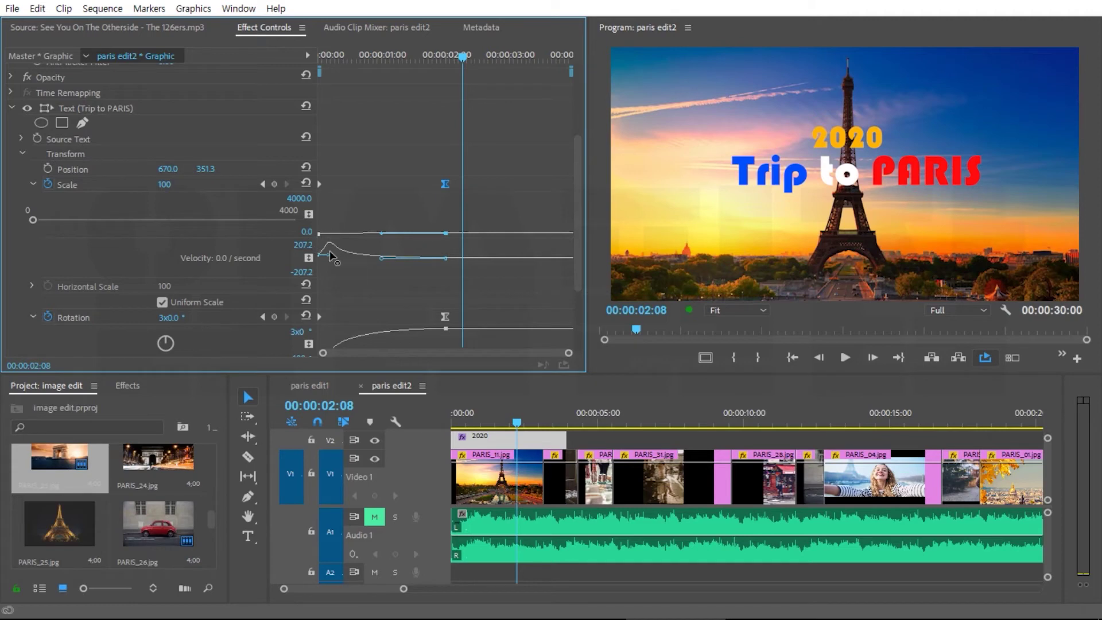
drag(336, 53, 255, 54)
key(space)
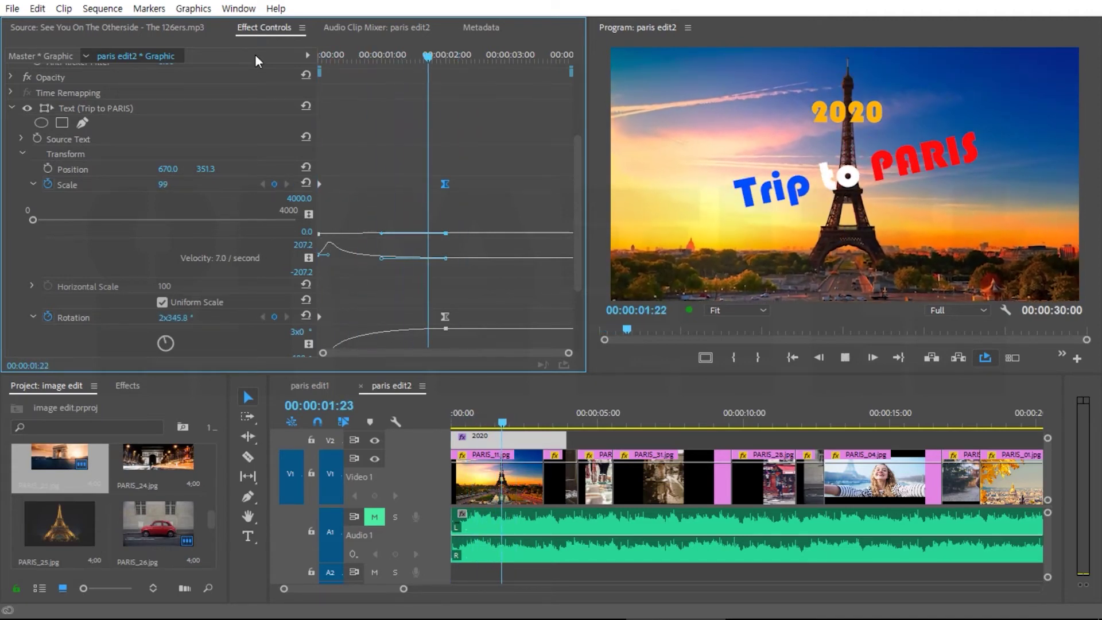
key(space)
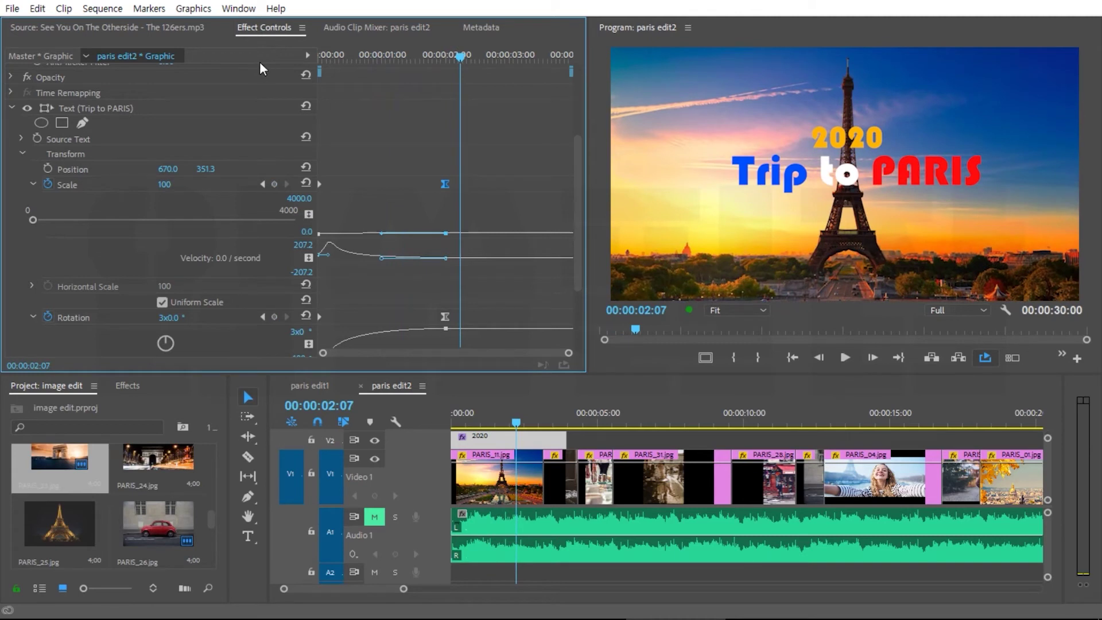
Collapse the "Trip to PARIS" transform properties and show the Position velocity graph of the "2020" text
click(22, 153)
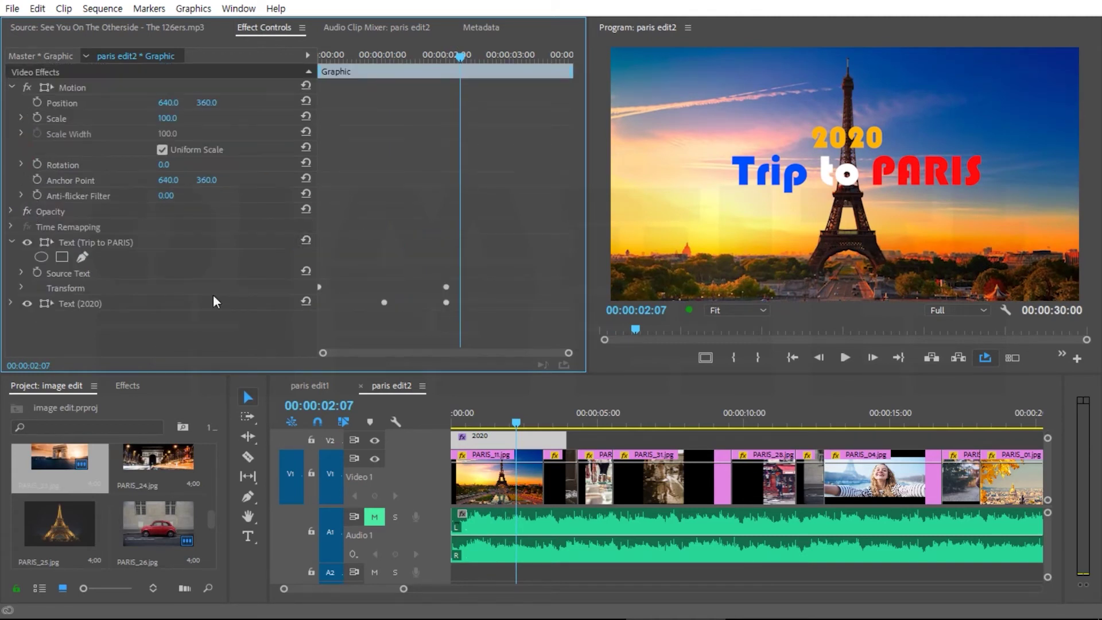
click(11, 303)
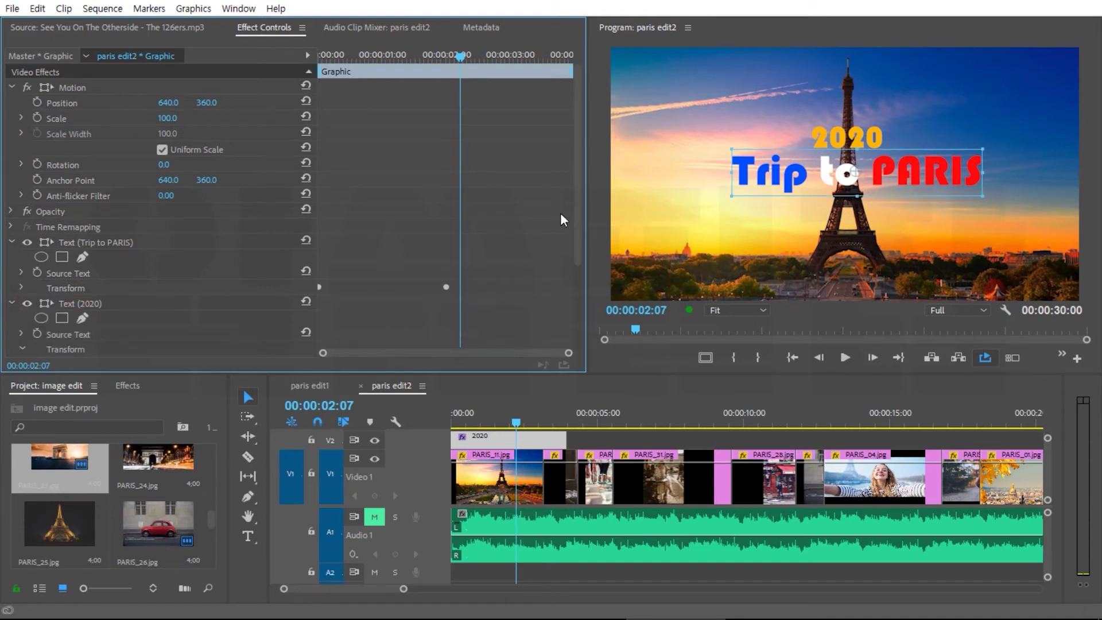
drag(576, 212, 581, 310)
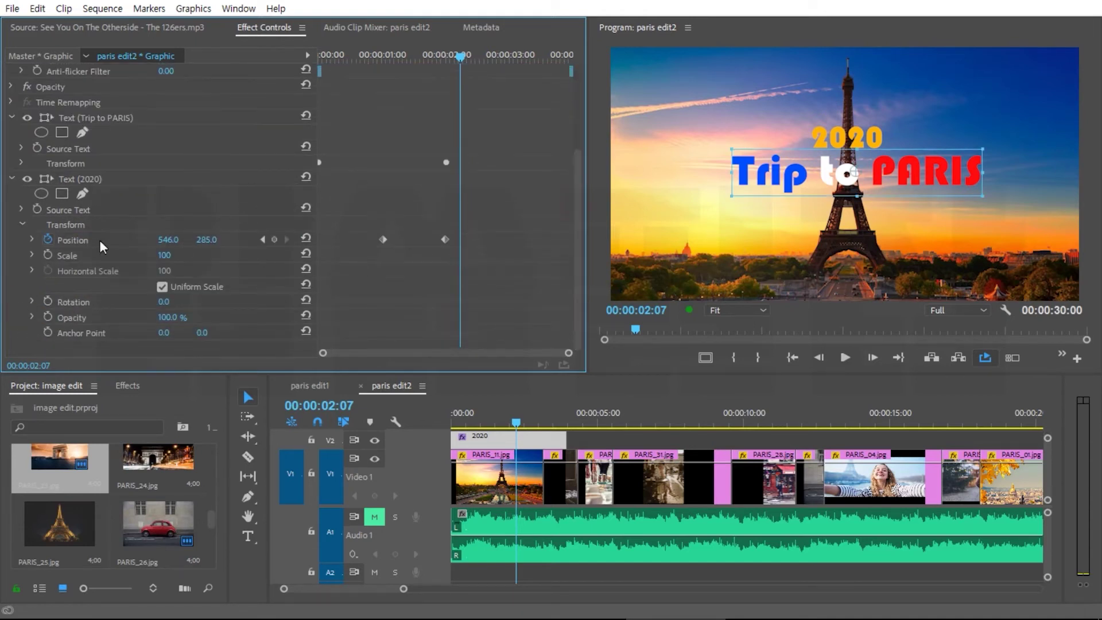
right_click(447, 241)
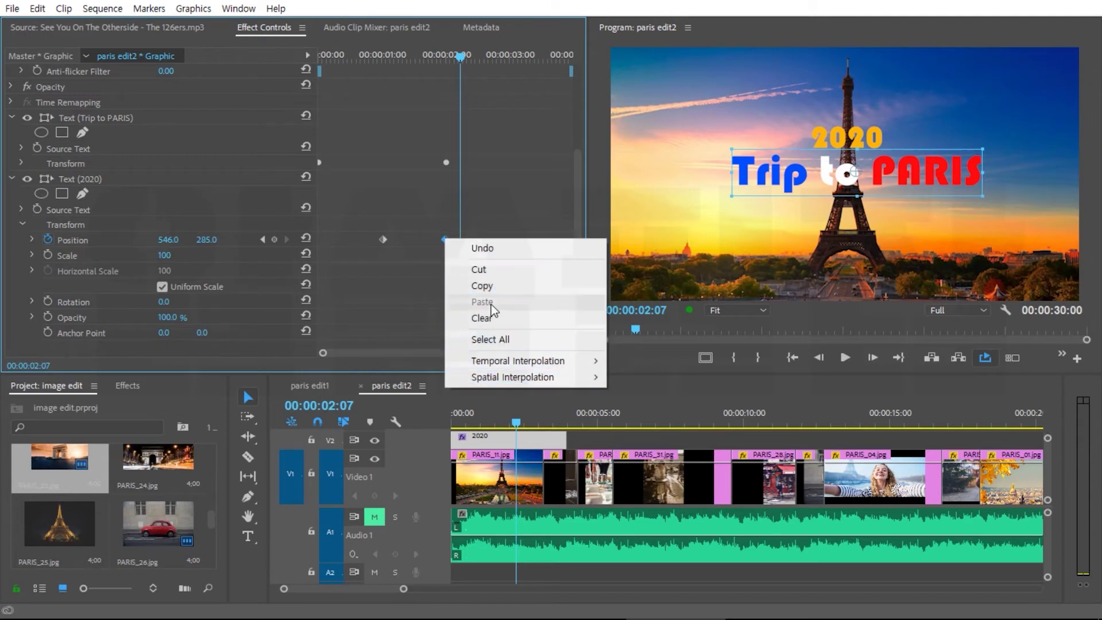
click(381, 268)
right_click(445, 240)
mouse_move(520, 379)
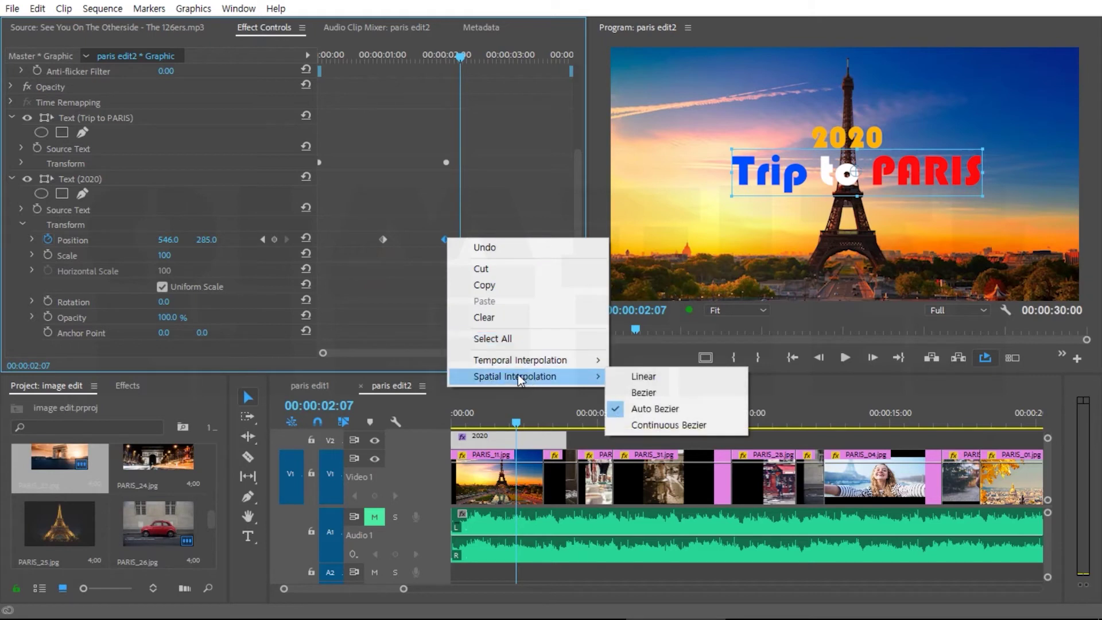
click(425, 245)
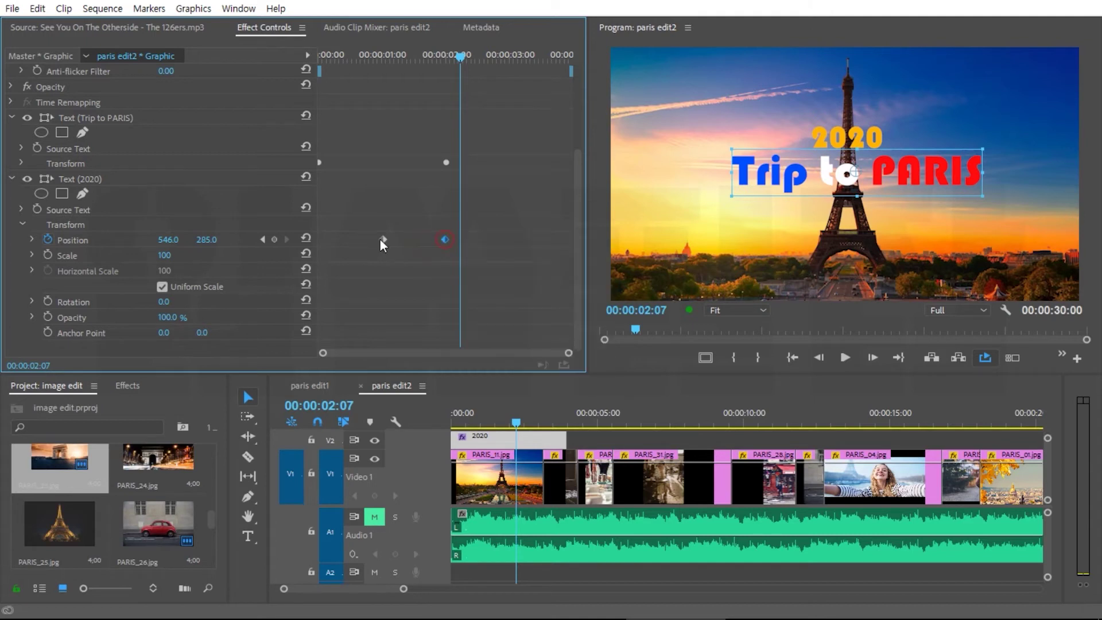
click(31, 239)
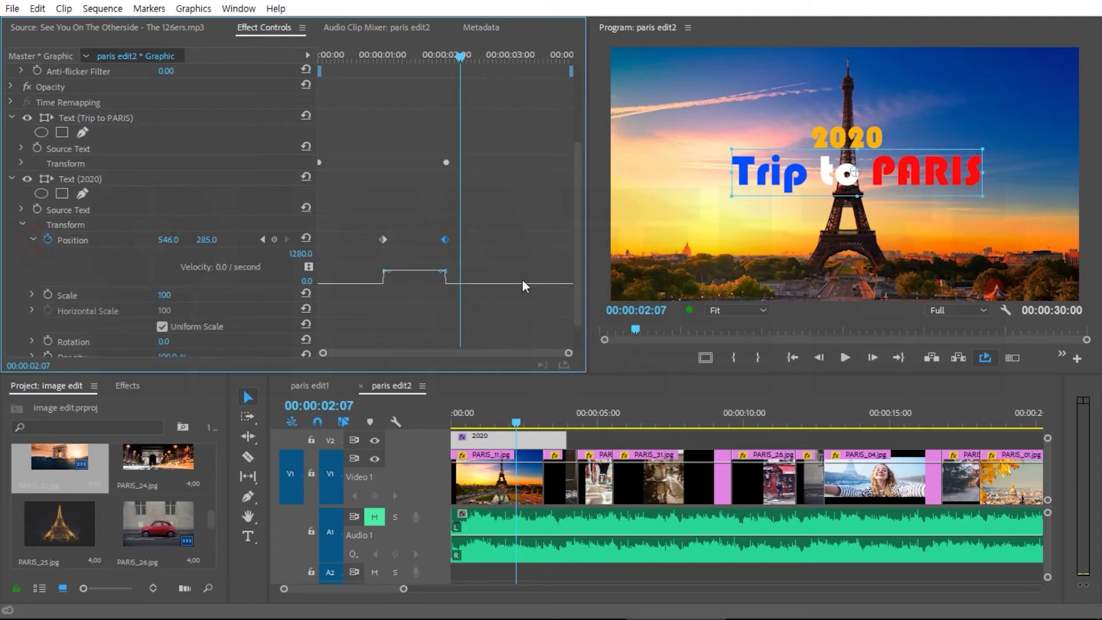
Apply Ease In to the final Position keyframe of "2020" and extend its velocity handle back to about 1.5 seconds
right_click(447, 240)
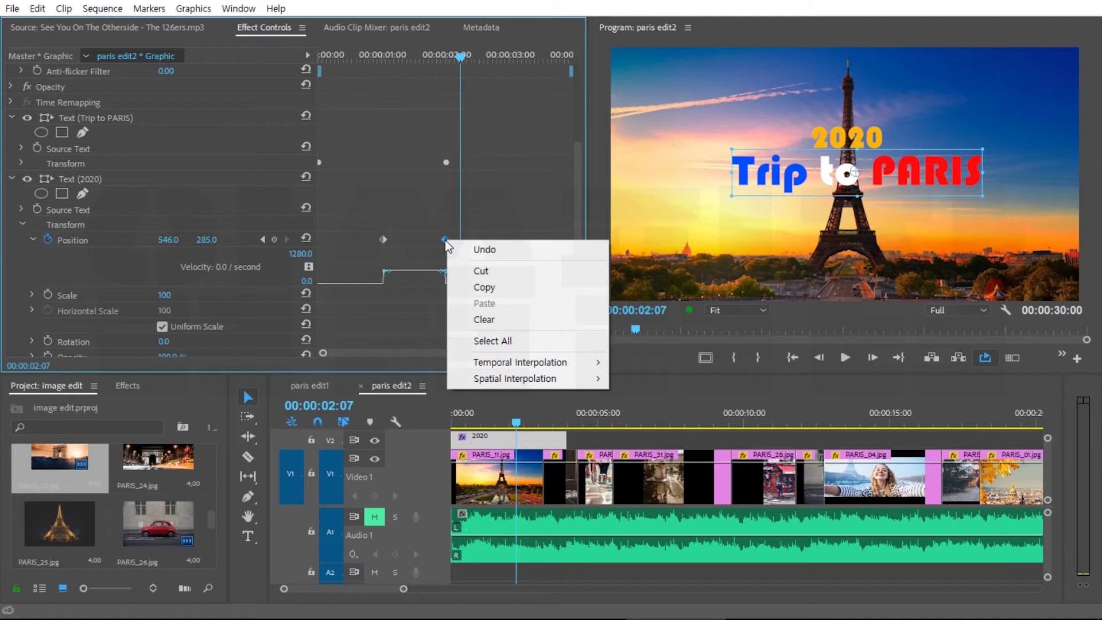
mouse_move(502, 363)
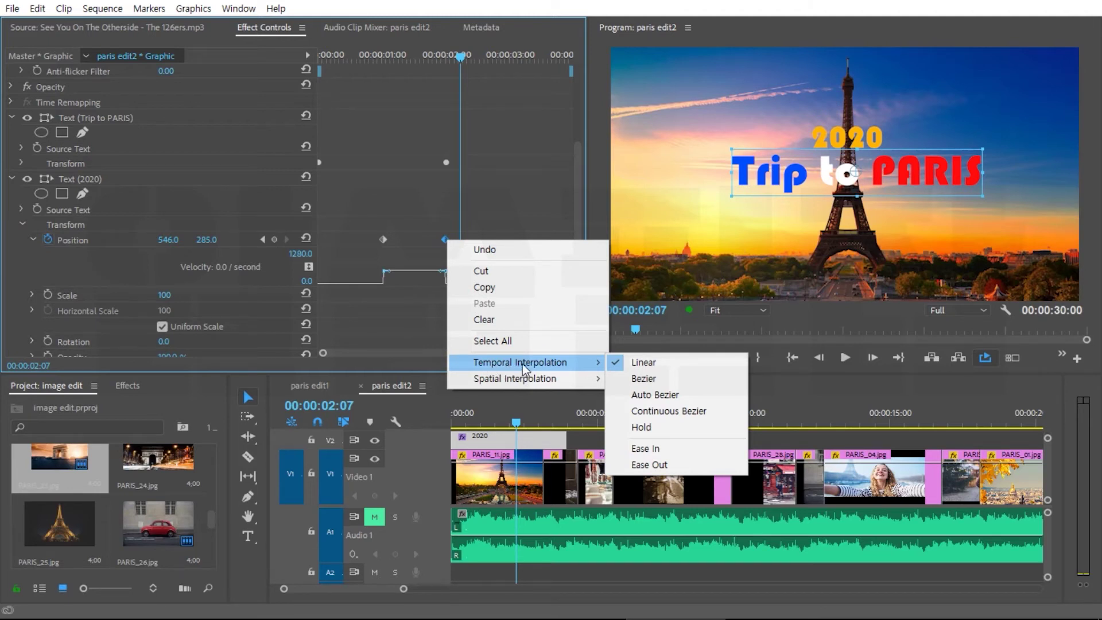
click(658, 452)
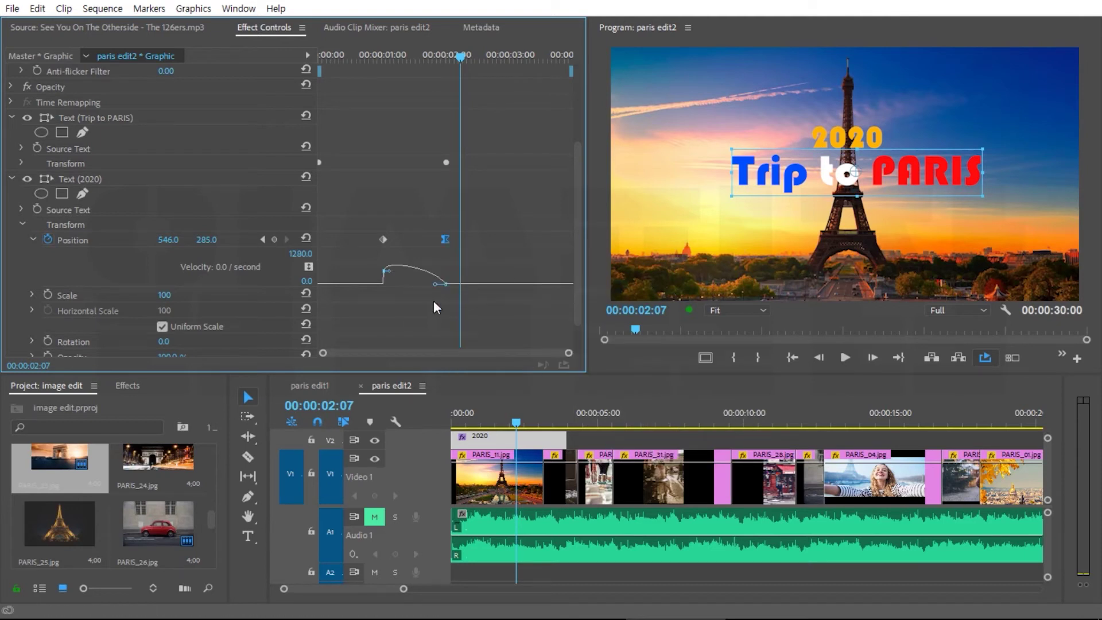
drag(435, 285, 413, 286)
Play the opening three times from the start to preview the eased drop of the "2020" text
click(494, 403)
key(Home)
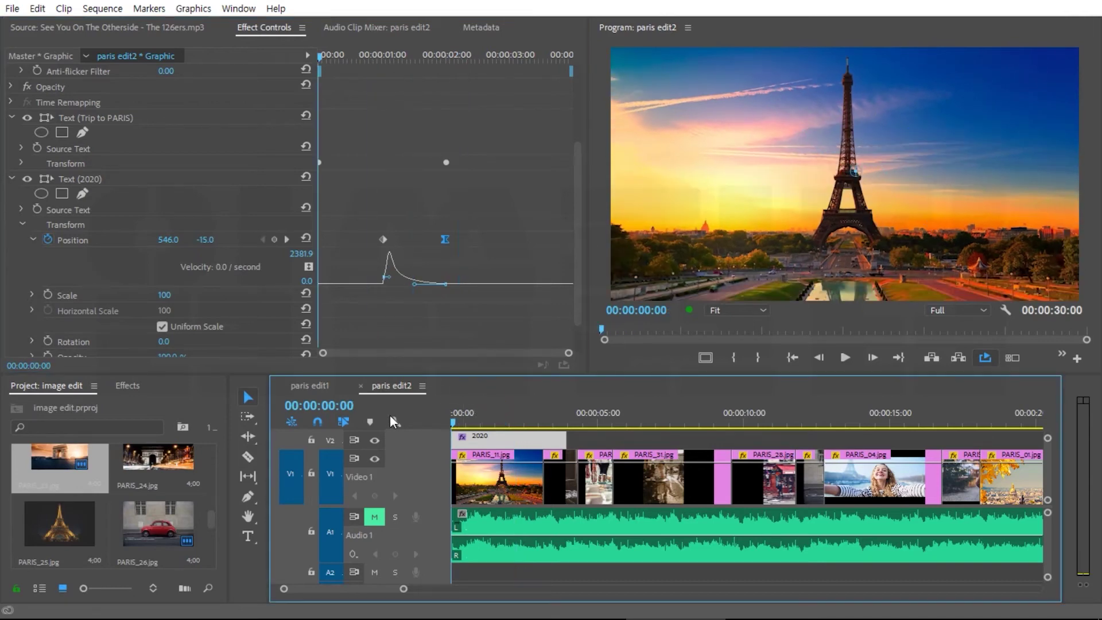
key(space)
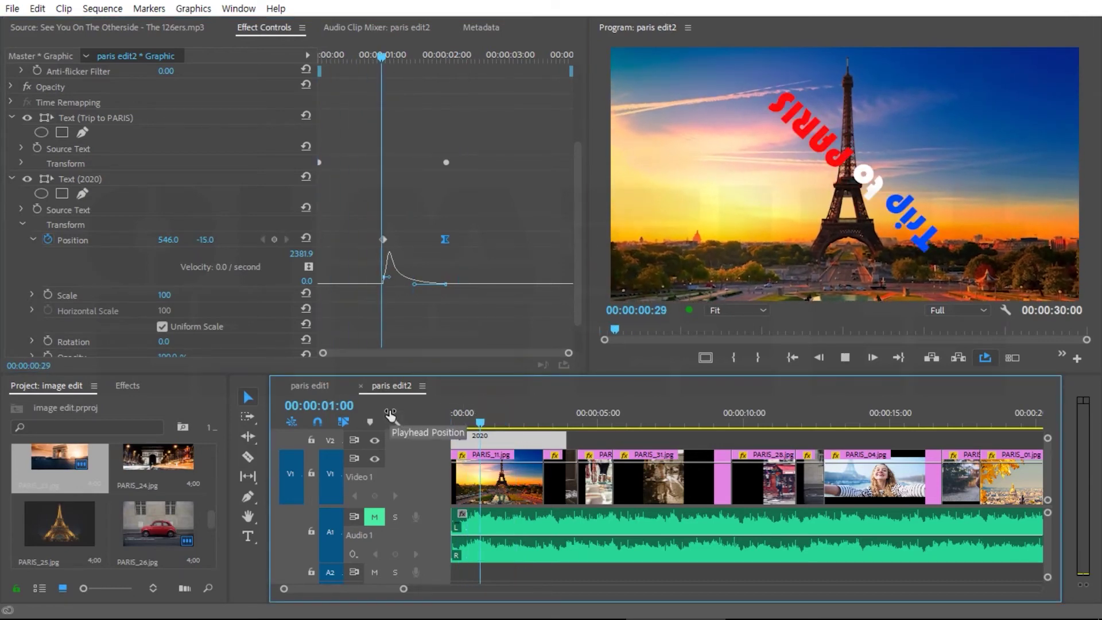
click(514, 416)
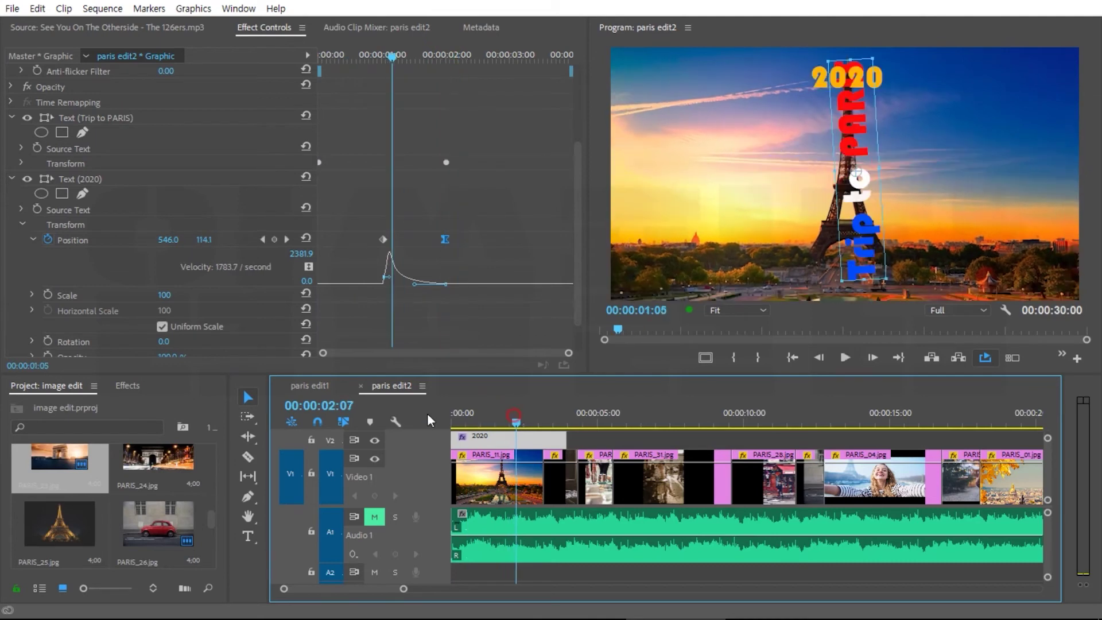
key(Home)
key(space)
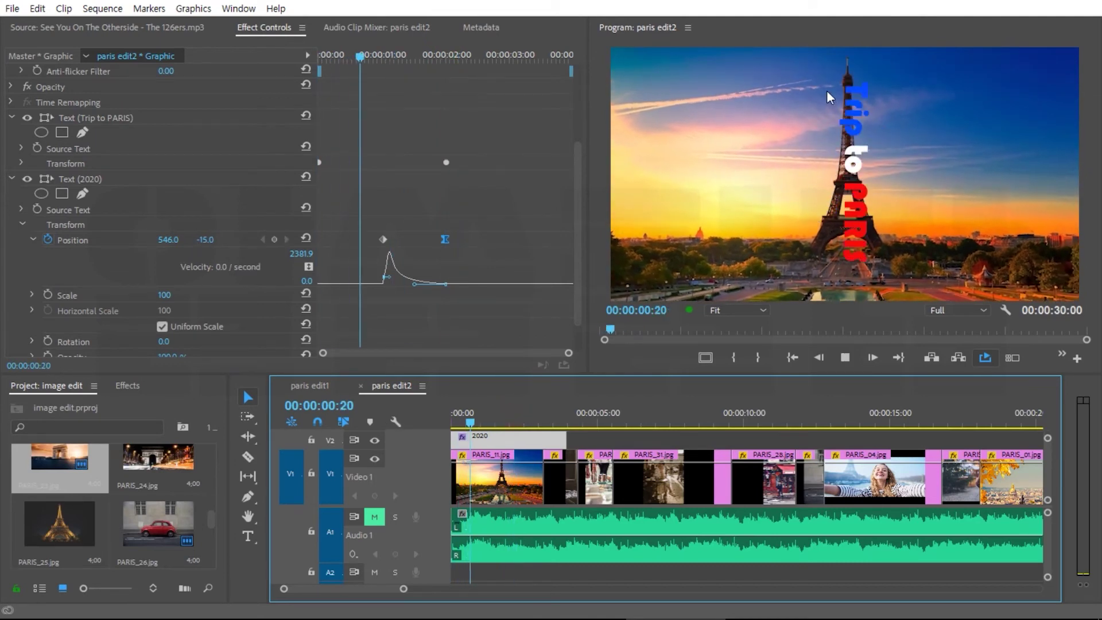
key(space)
key(Home)
key(space)
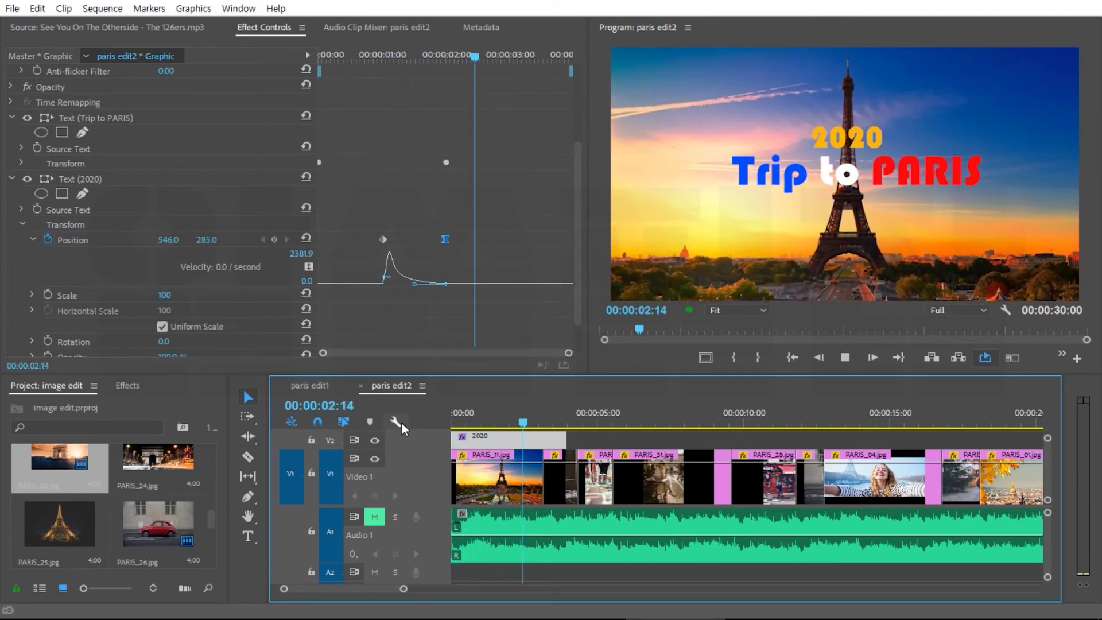
key(space)
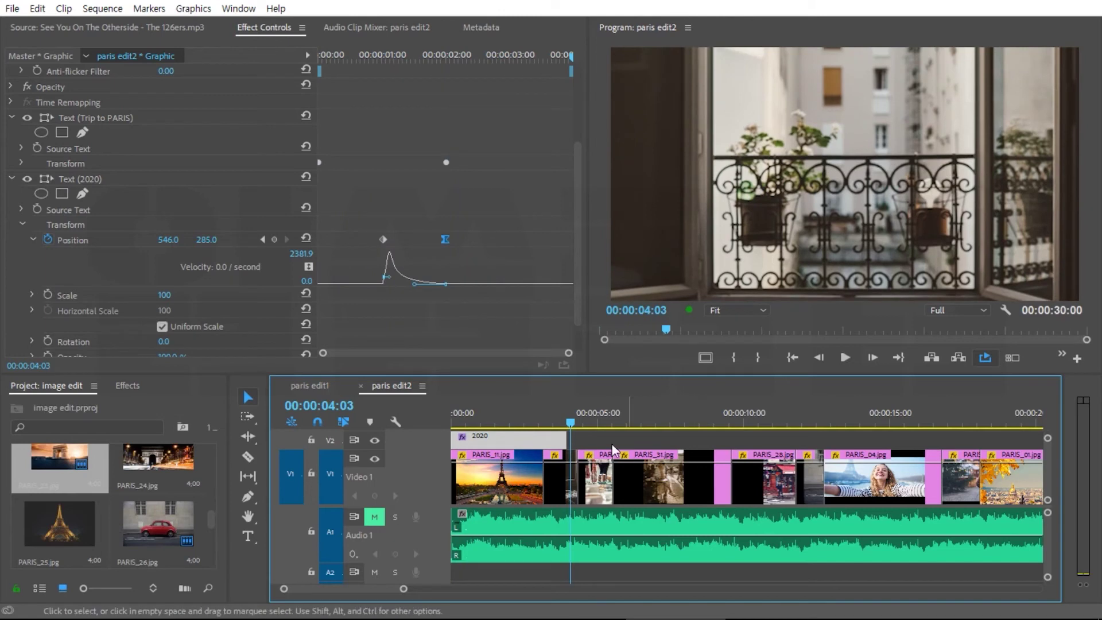
Shorten the title graphic on V2 to end with the PARIS_11.jpg image and play the opening from the start
drag(565, 440, 542, 441)
key(Up)
key(Up)
key(space)
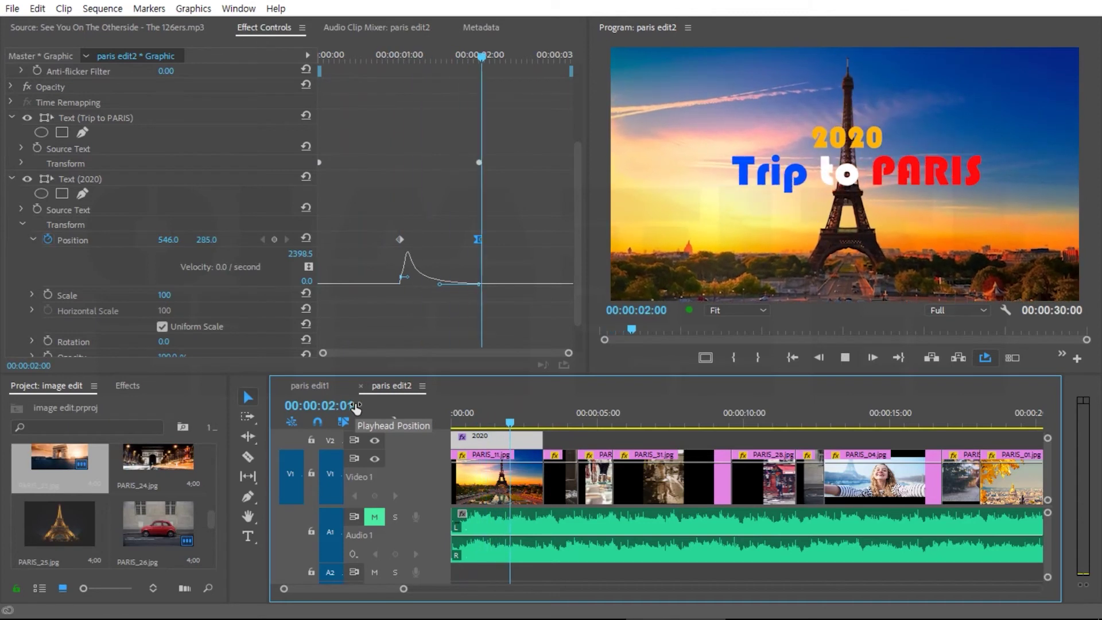
key(space)
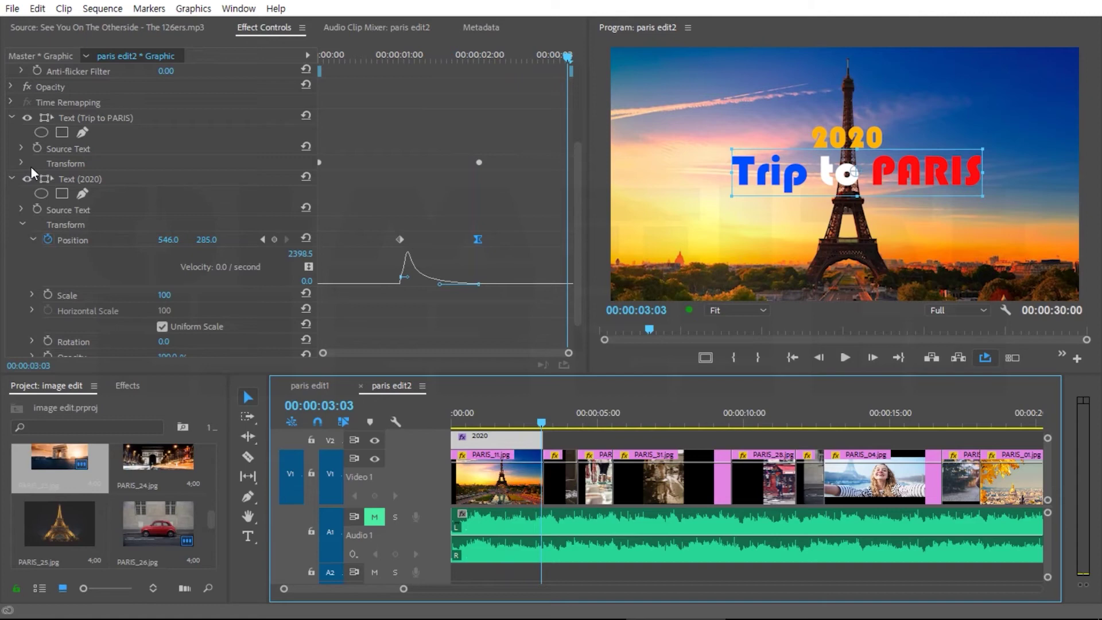
drag(515, 405, 368, 416)
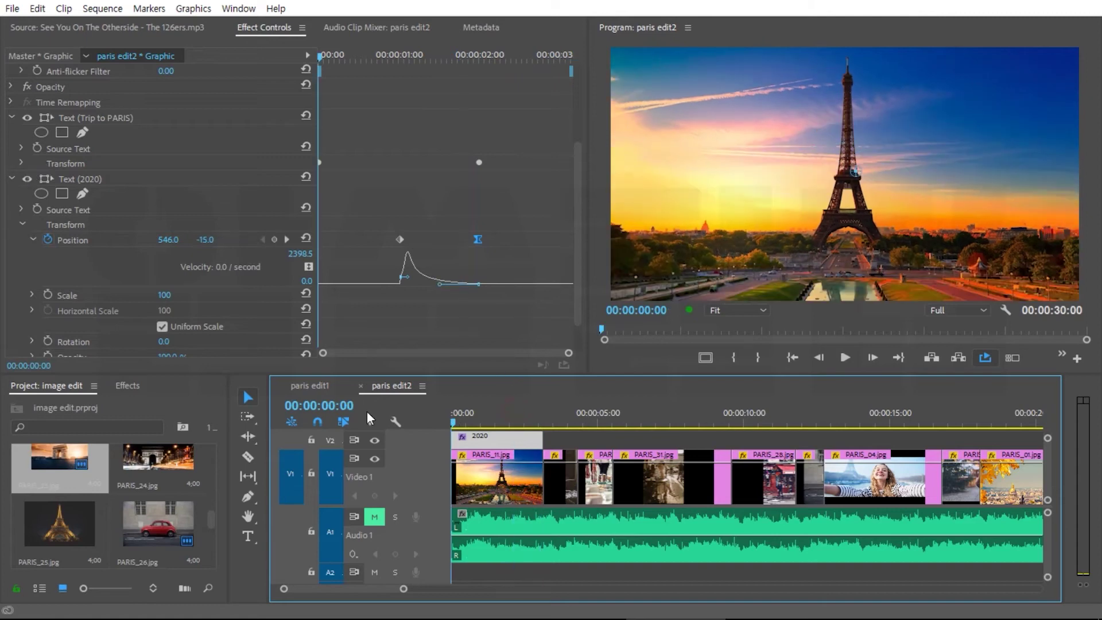
key(space)
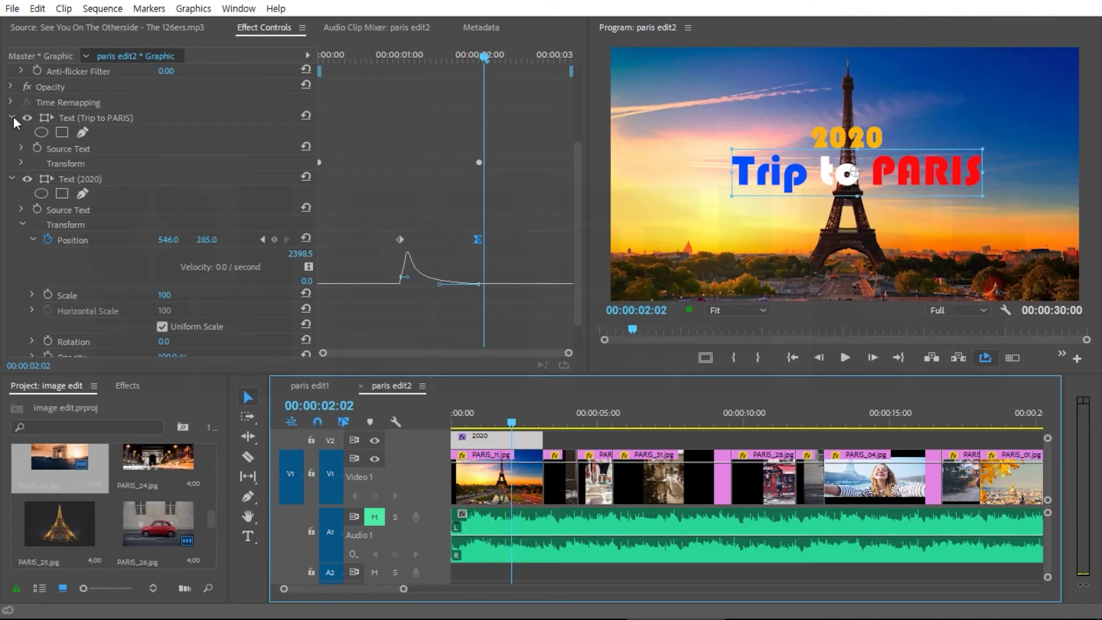
Collapse the properties of the "Trip to PARIS" and "2020" text layers and deselect the text
click(12, 118)
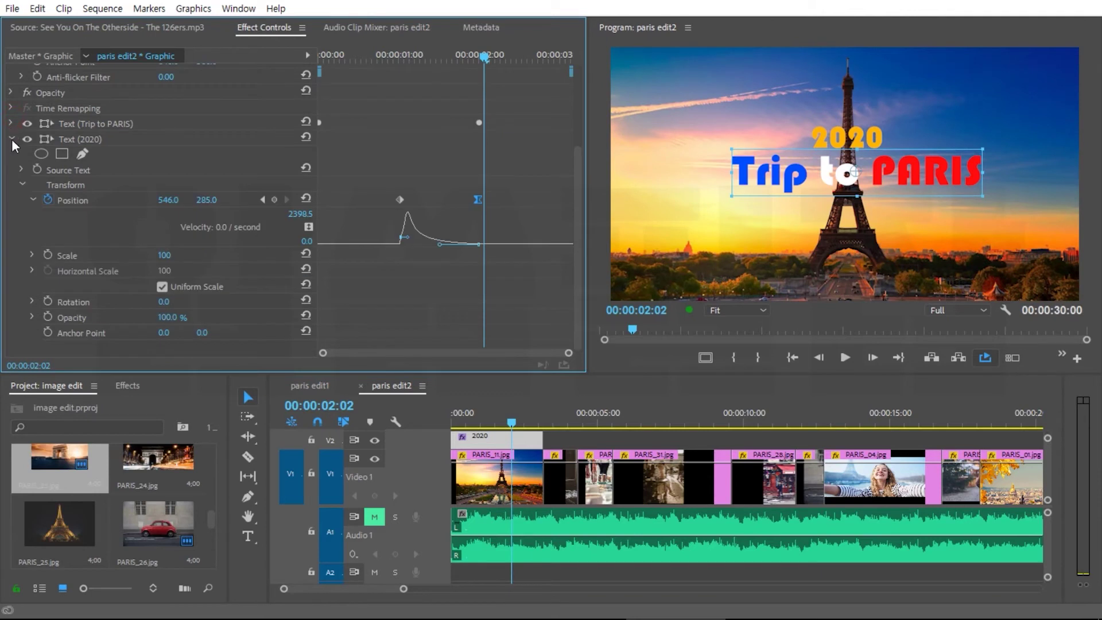
click(11, 139)
click(190, 319)
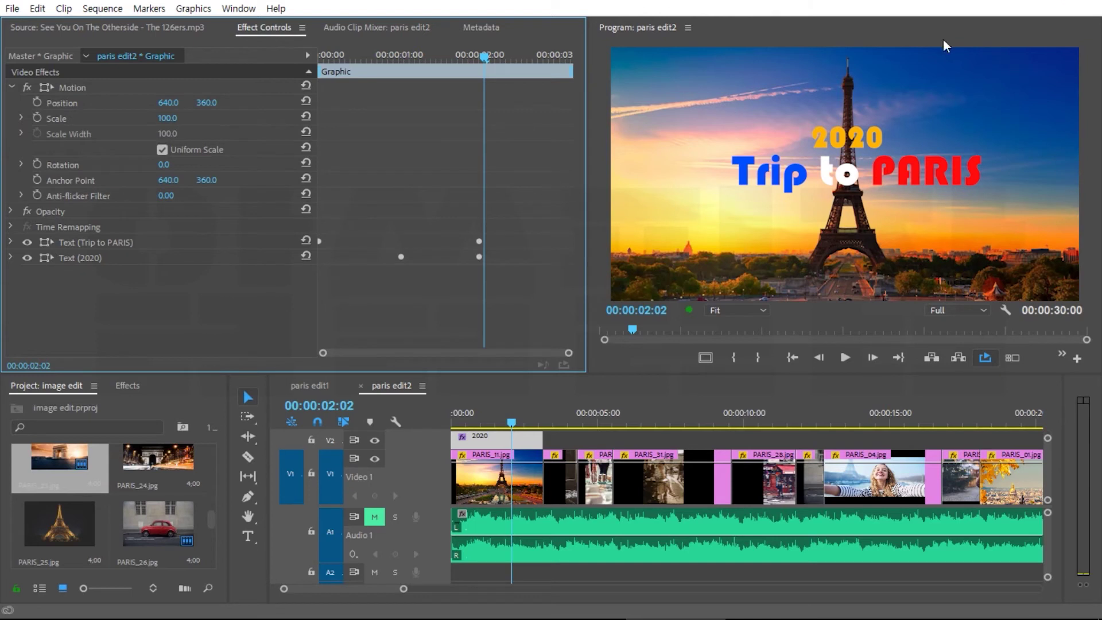
Import free-png-hd-planes-airplane-png-clipart-5060.png and lifesaver.png from the paris image folder into the project
drag(210, 512, 204, 542)
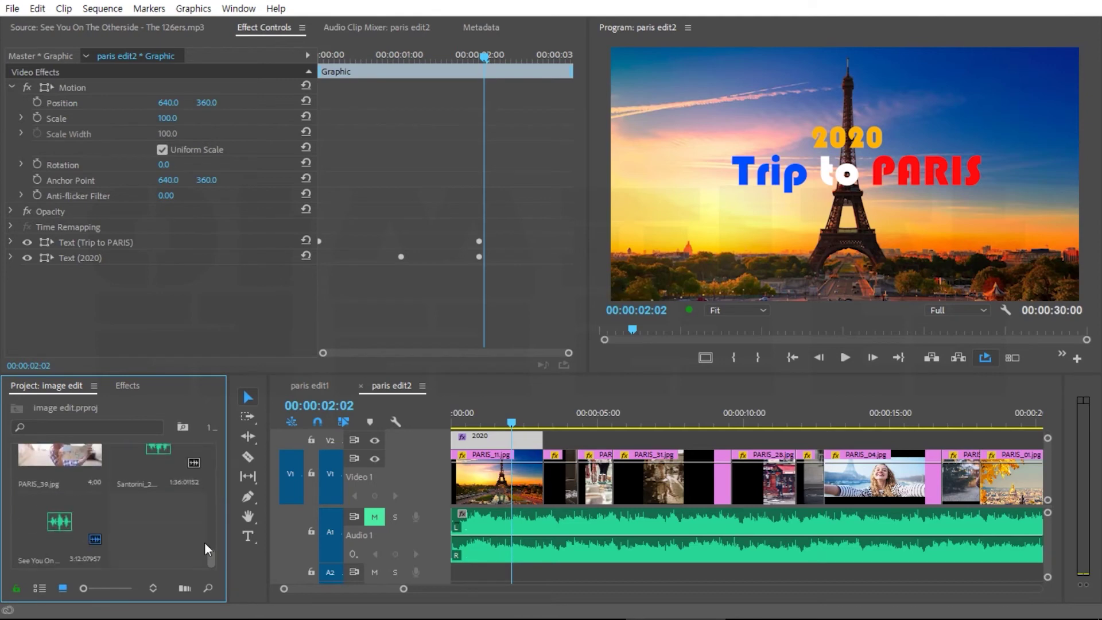
double_click(195, 492)
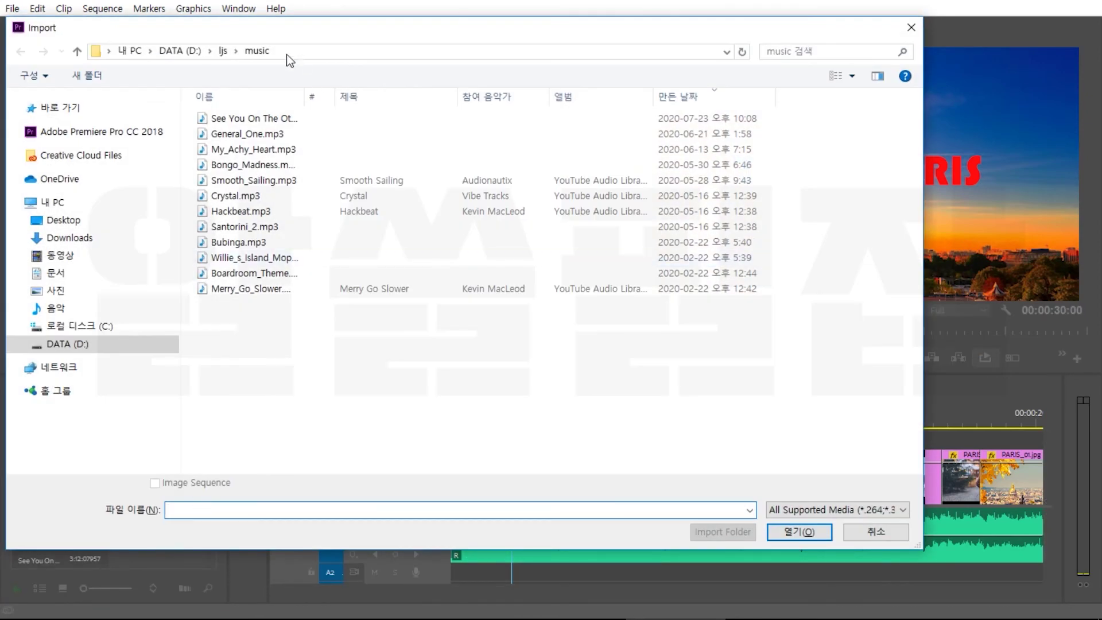
click(222, 52)
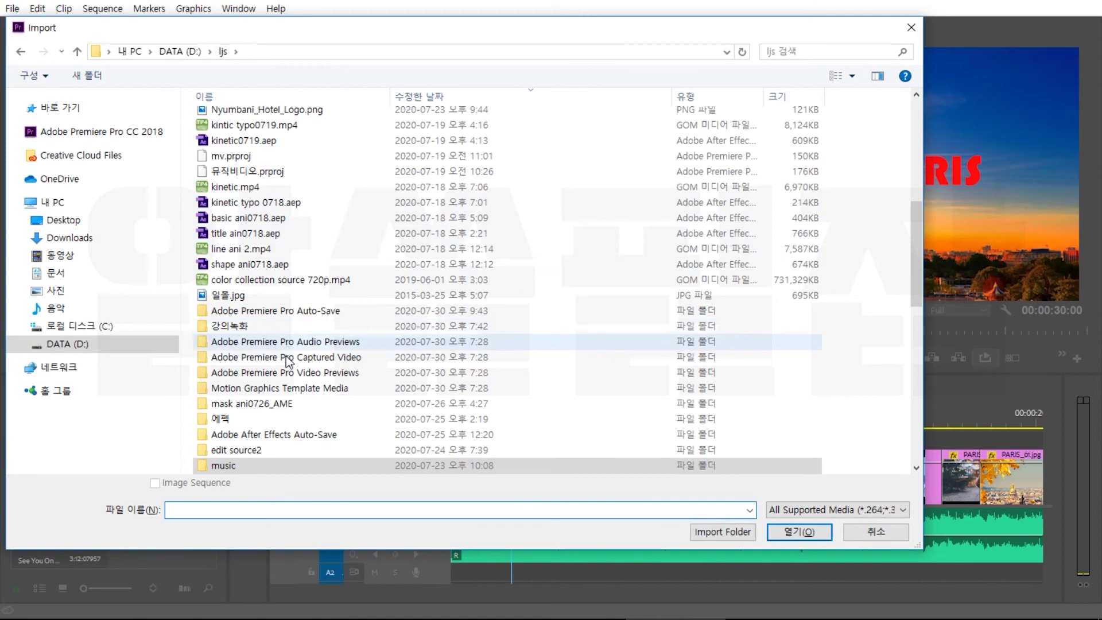
scroll(287, 362, down, 4)
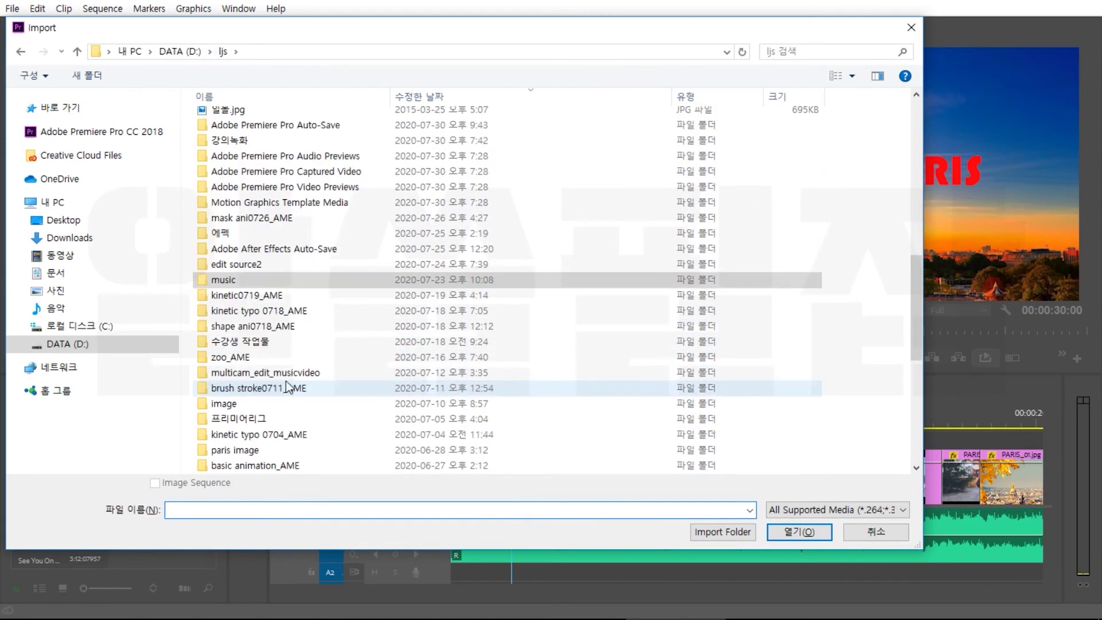
double_click(253, 450)
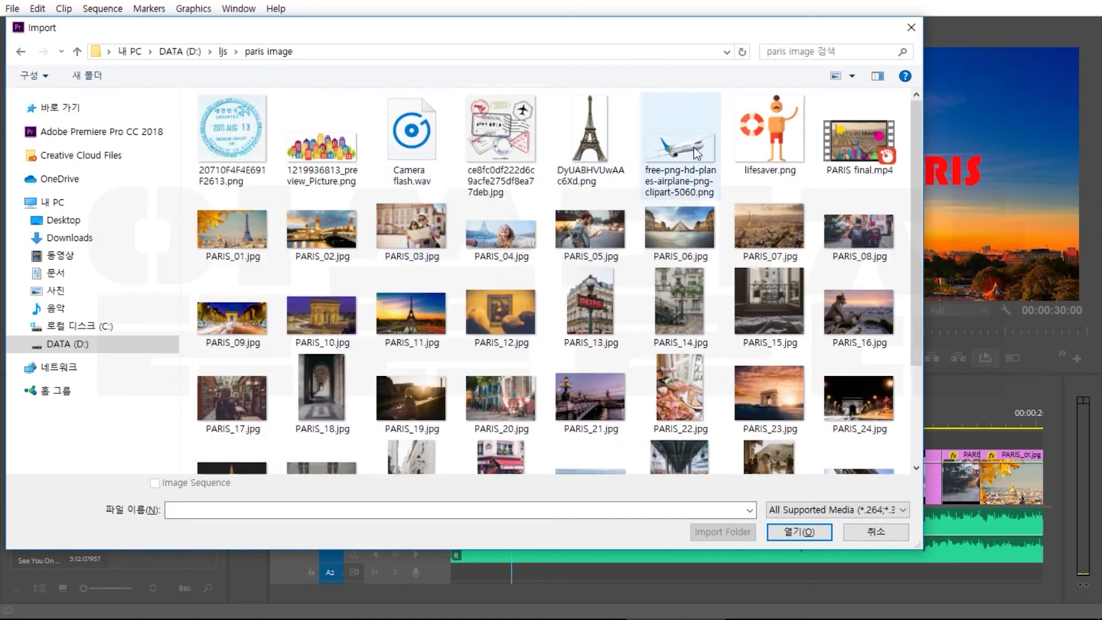
click(692, 158)
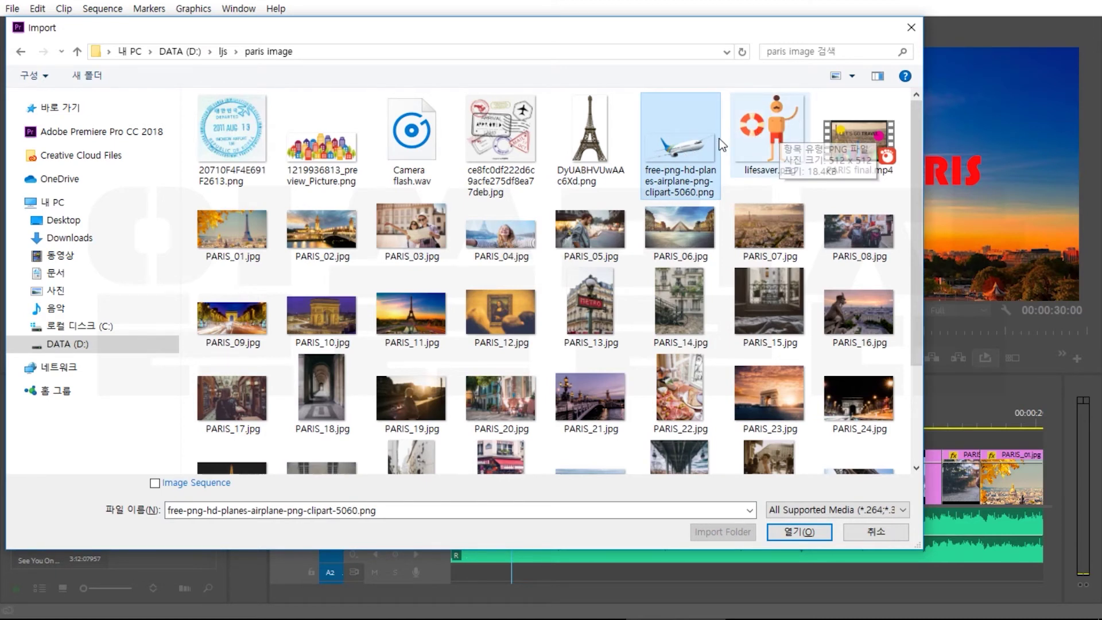
ctrl+click(757, 136)
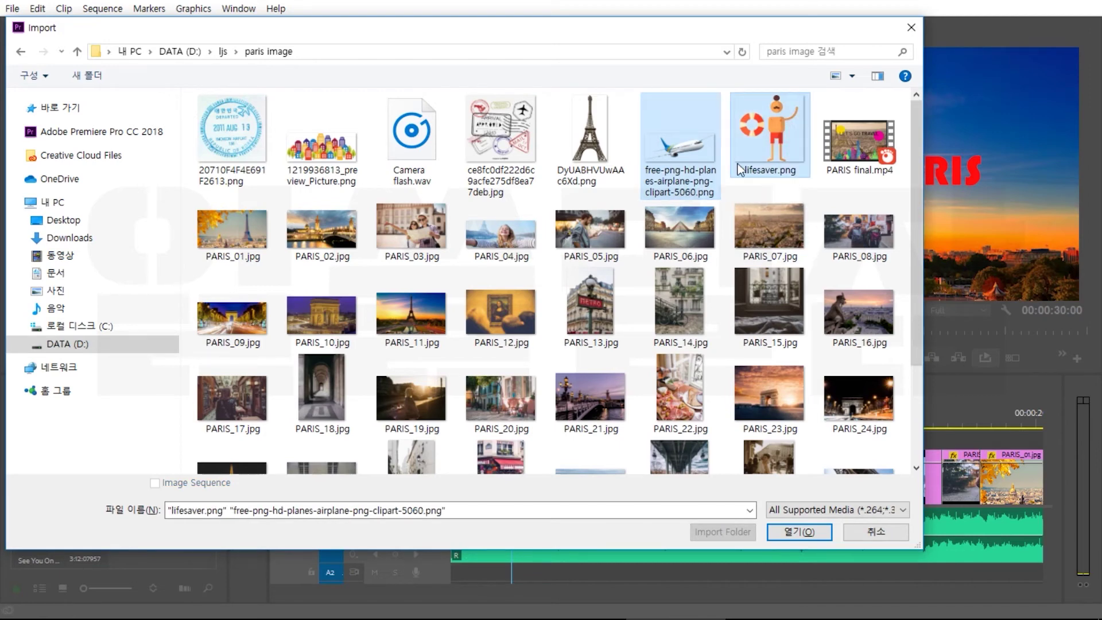
click(807, 532)
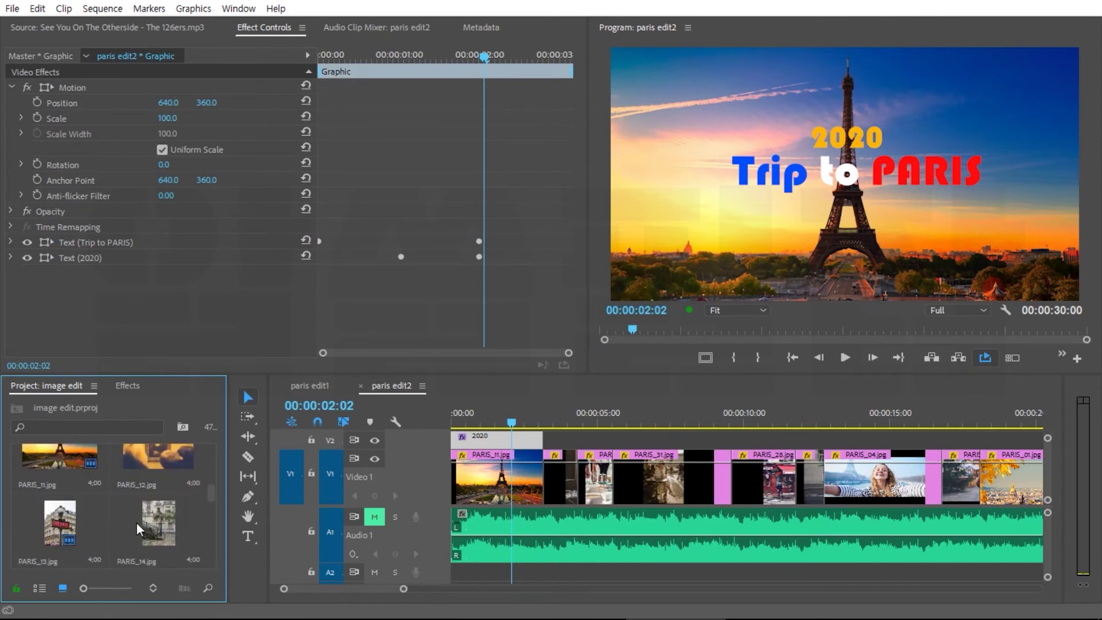
Place the airplane image at the start of V3 and shorten it to end with the PARIS_11.jpg image
scroll(90, 530, up, 5)
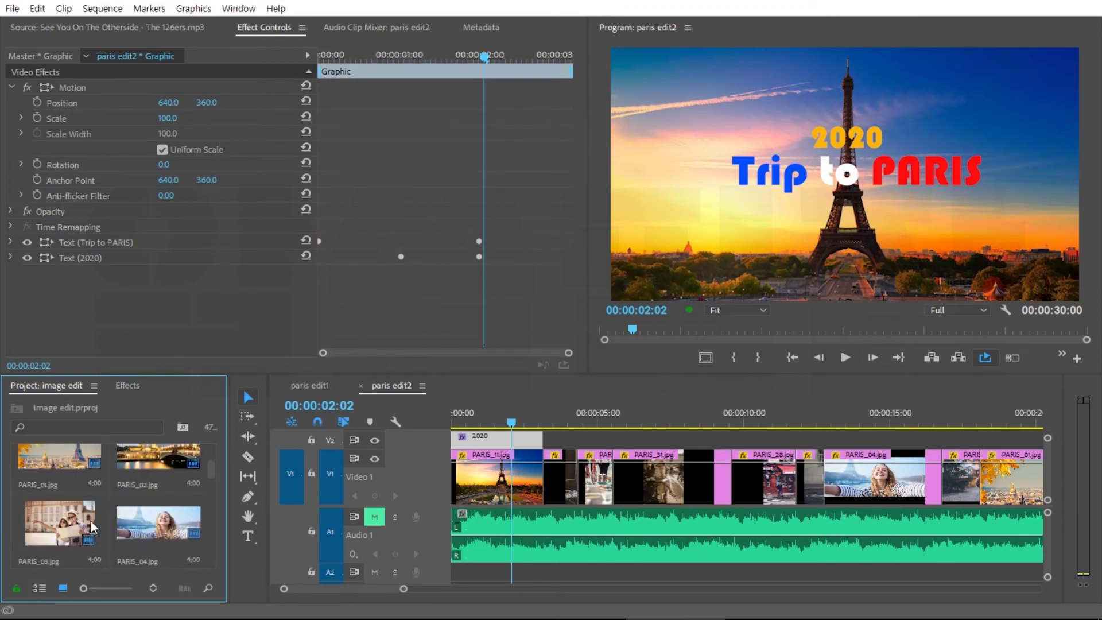
scroll(90, 520, up, 3)
click(67, 481)
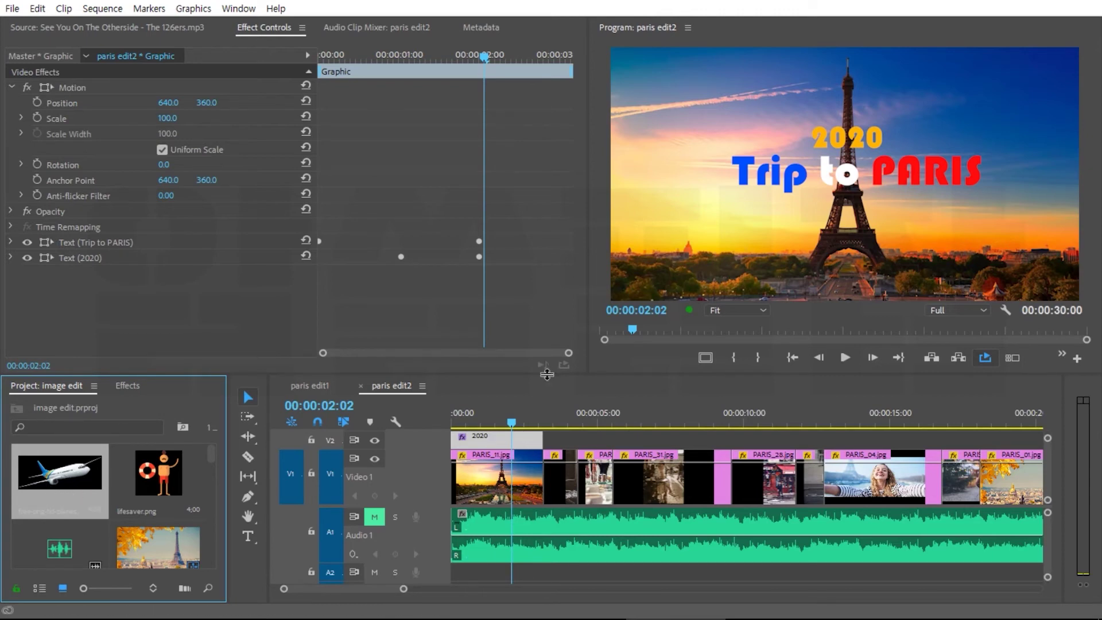
drag(546, 375, 546, 291)
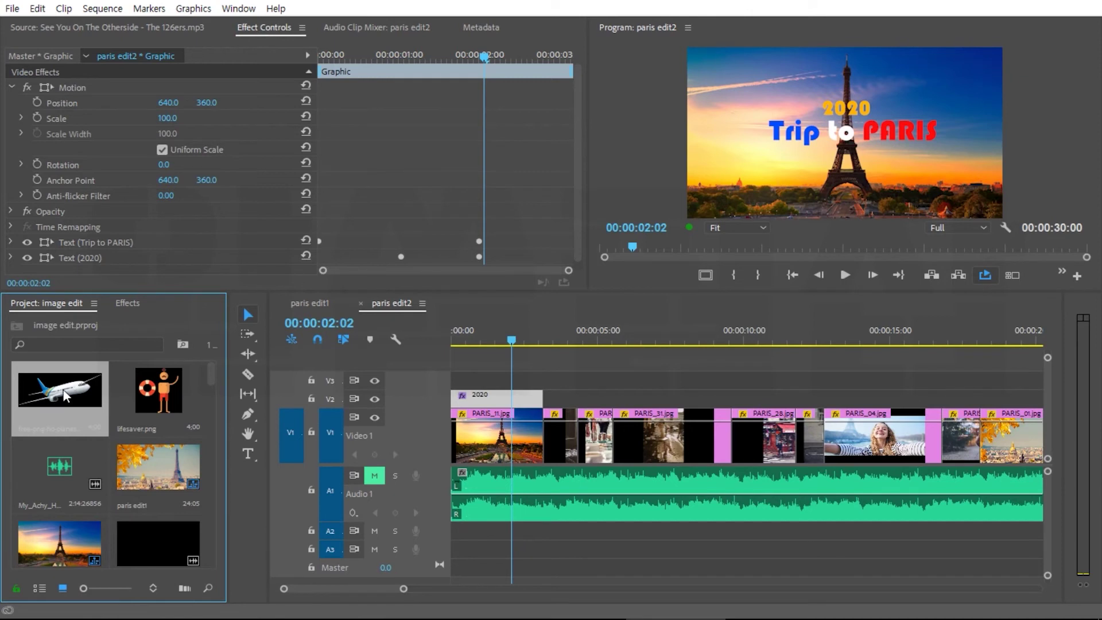
drag(66, 391, 447, 381)
mouse_move(520, 339)
mouse_down()
mouse_move(489, 339)
mouse_move(499, 341)
mouse_up()
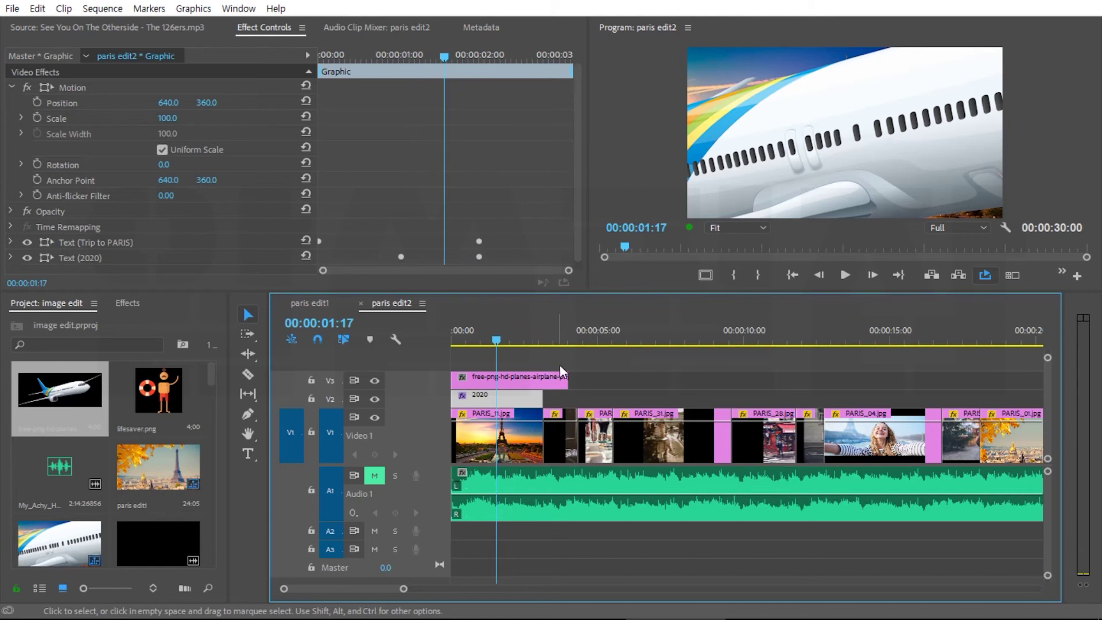
drag(566, 379, 543, 379)
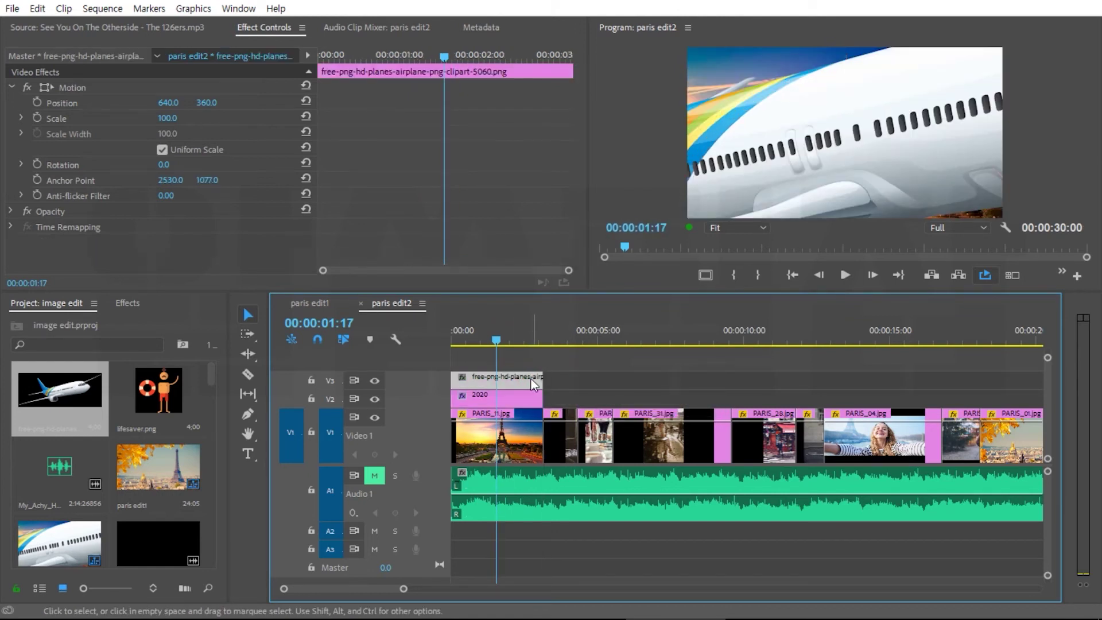
Scale the airplane clip down to 8 and enlarge the program preview area
click(167, 118)
text(65)
key(Return)
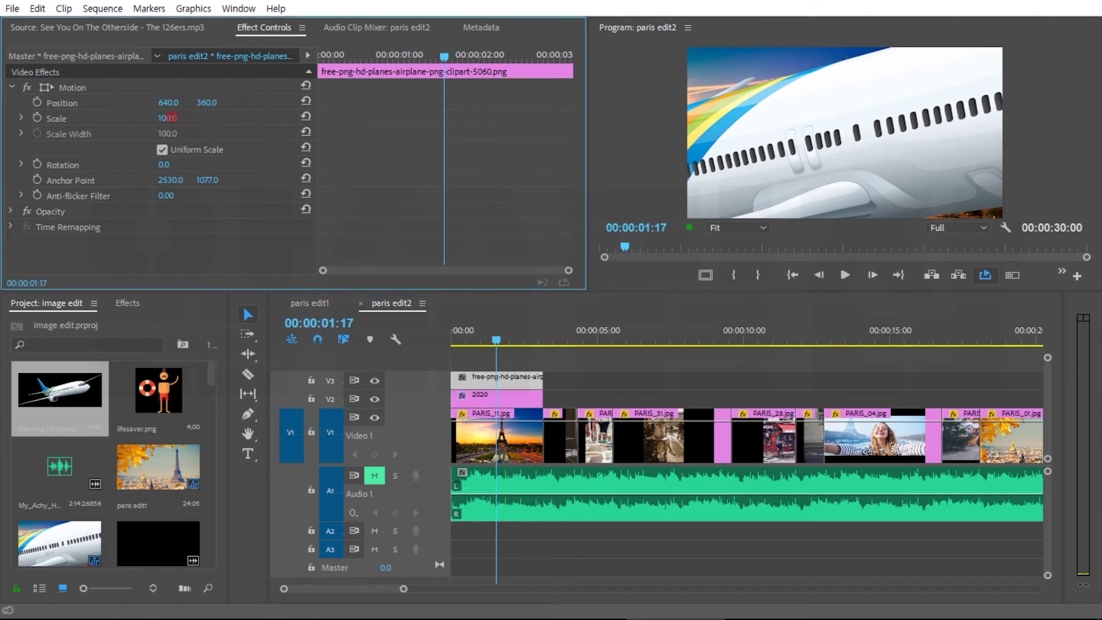
drag(166, 117, 133, 117)
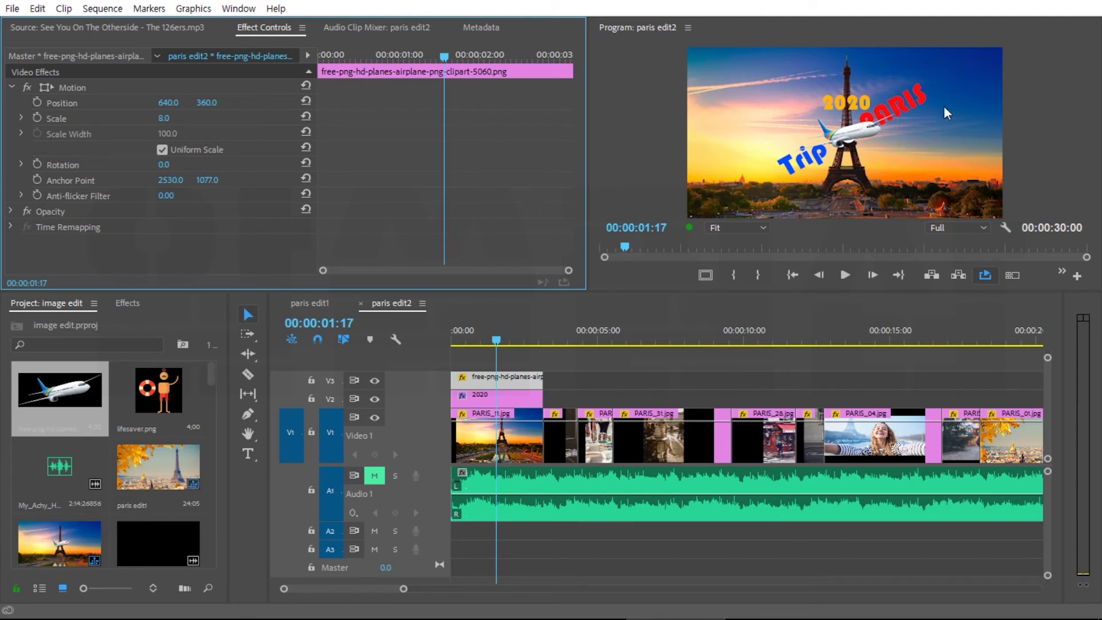
drag(742, 290, 742, 339)
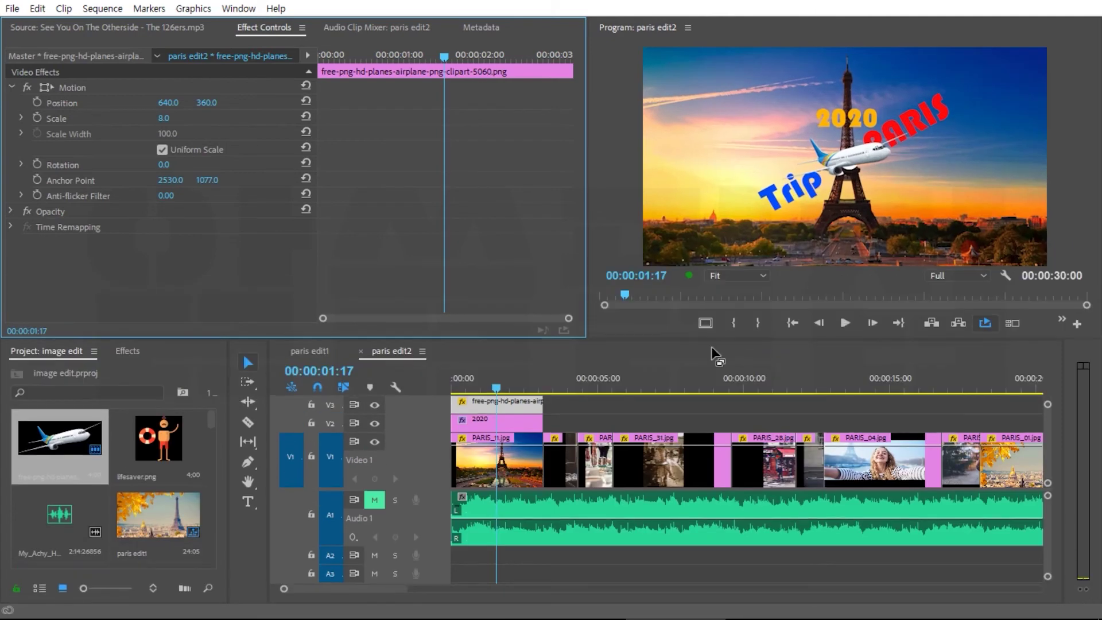
At 00:00:00:00, move the airplane just outside the frame's left edge, about -223, 411, and start Position keyframing there
drag(497, 392, 402, 390)
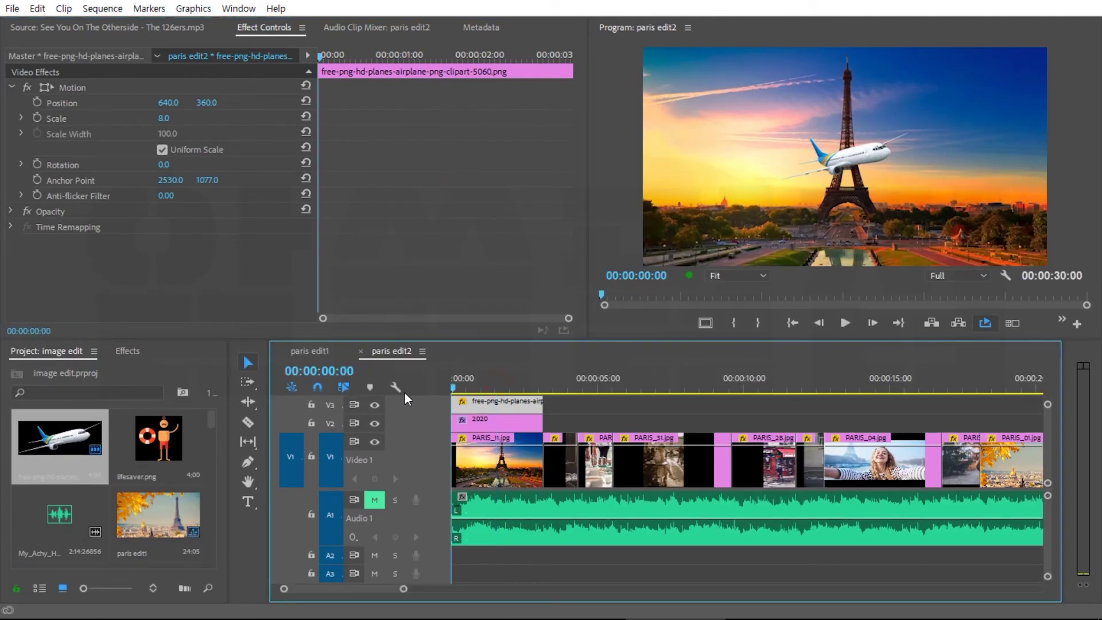
click(864, 157)
click(863, 160)
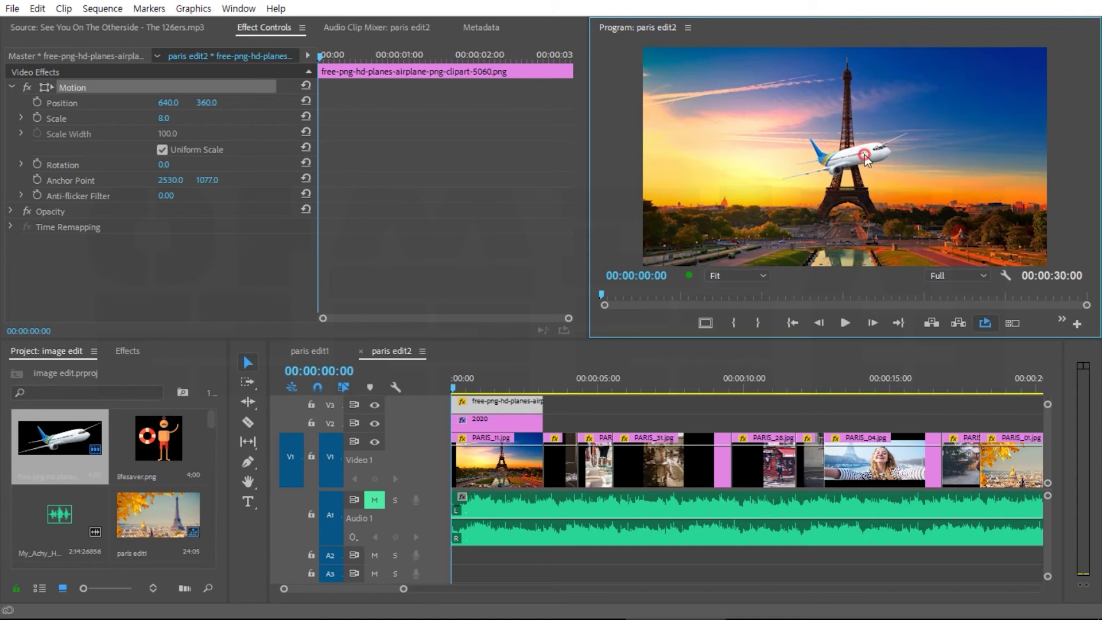
drag(818, 162, 606, 176)
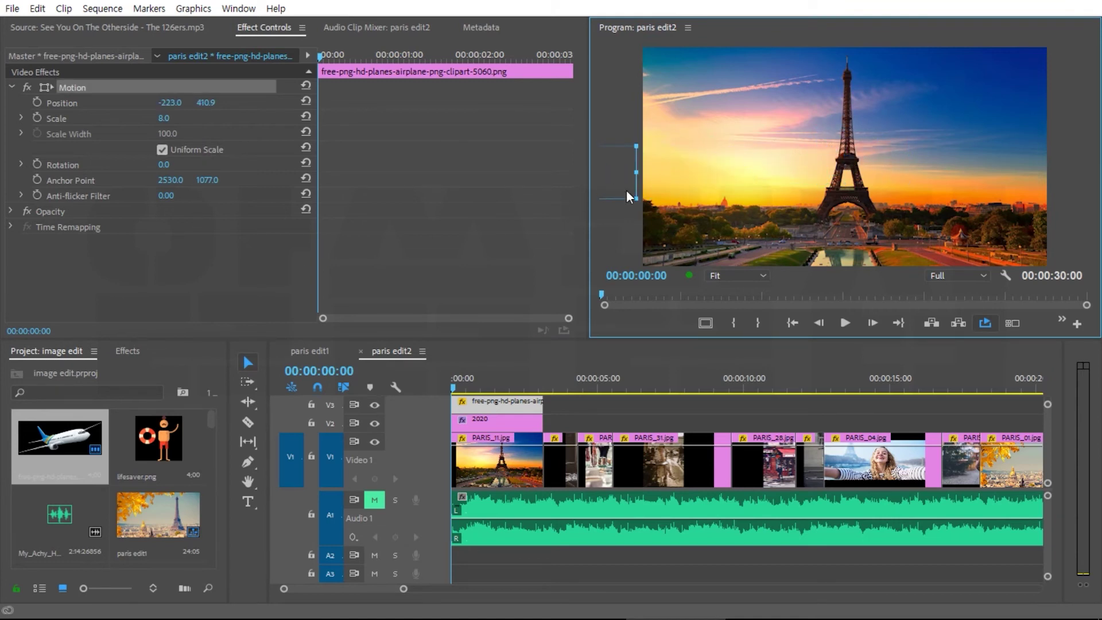
click(38, 102)
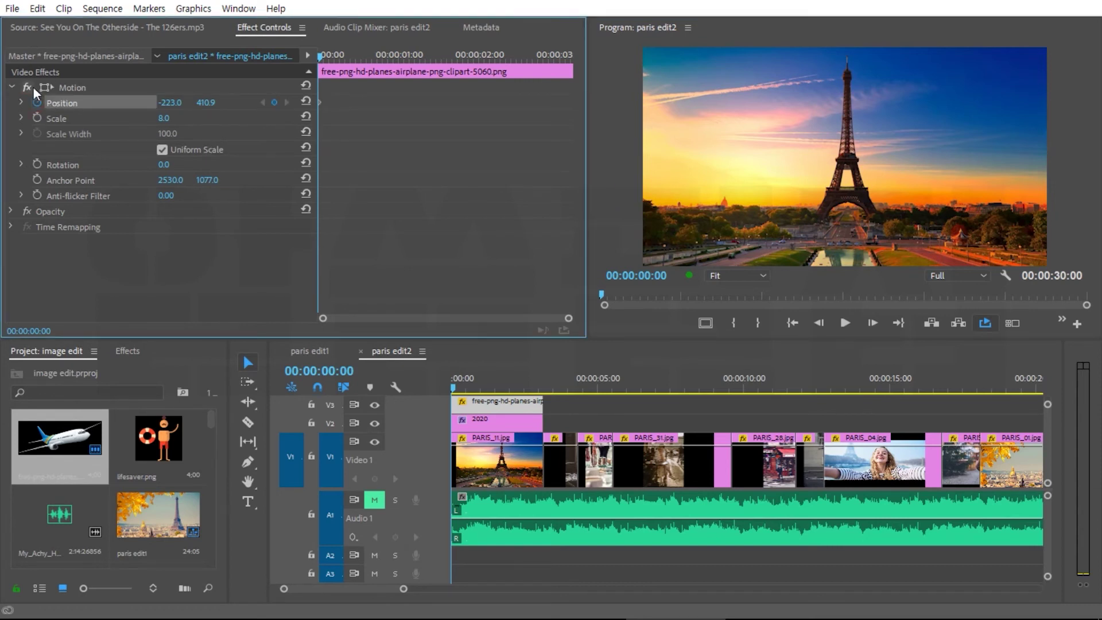
At 00:00:03:04, keyframe the airplane outside the frame's upper right, at about 1501, 99, with the preview at 25%
click(77, 86)
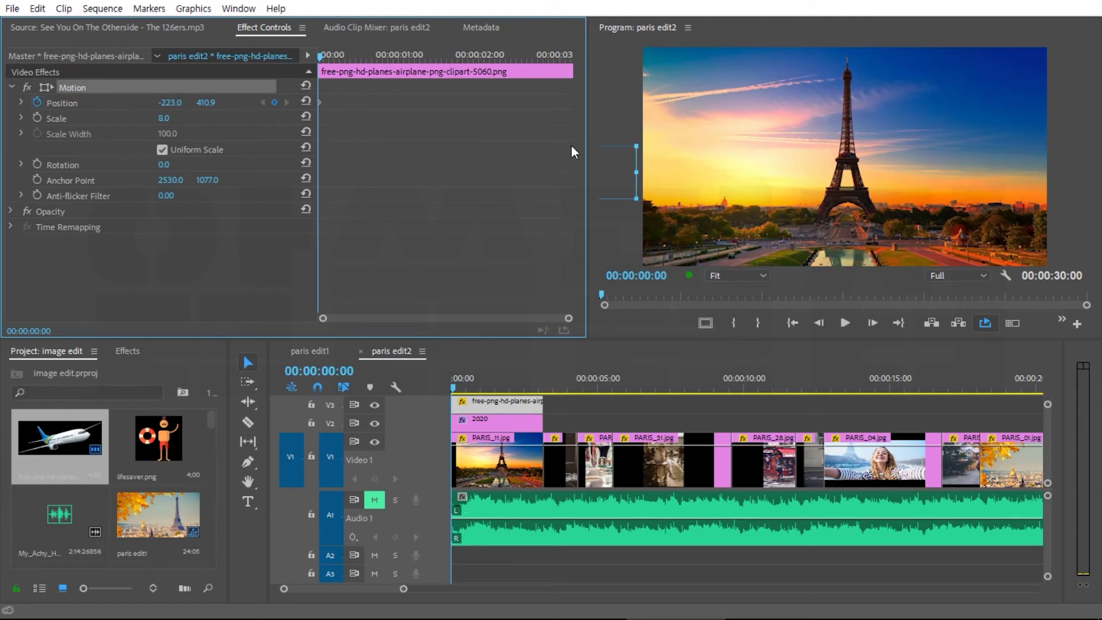
click(745, 276)
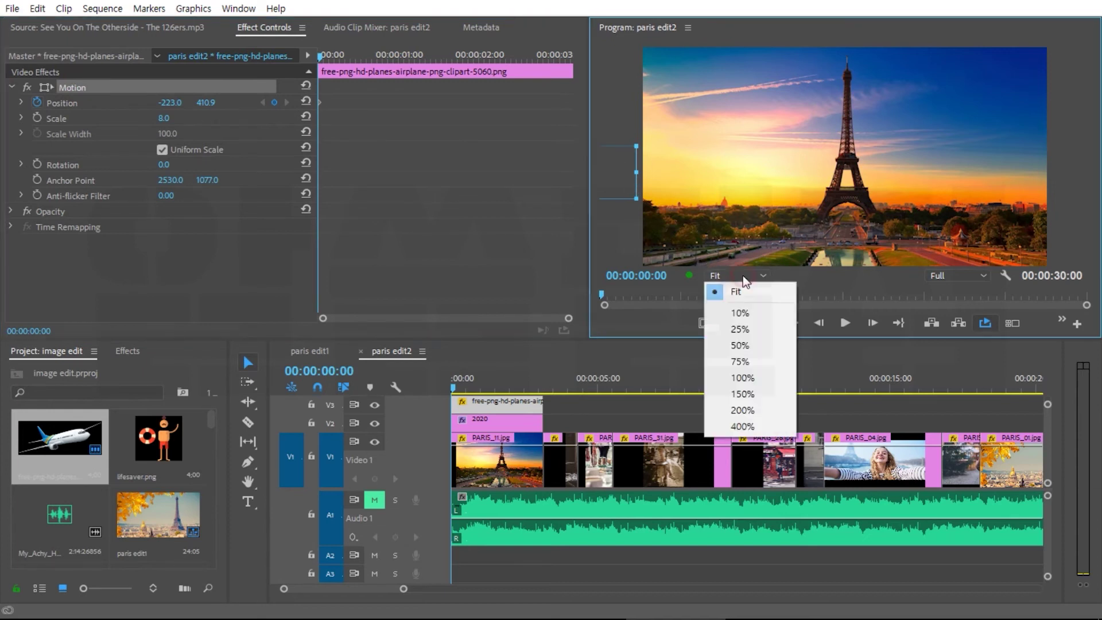
click(759, 335)
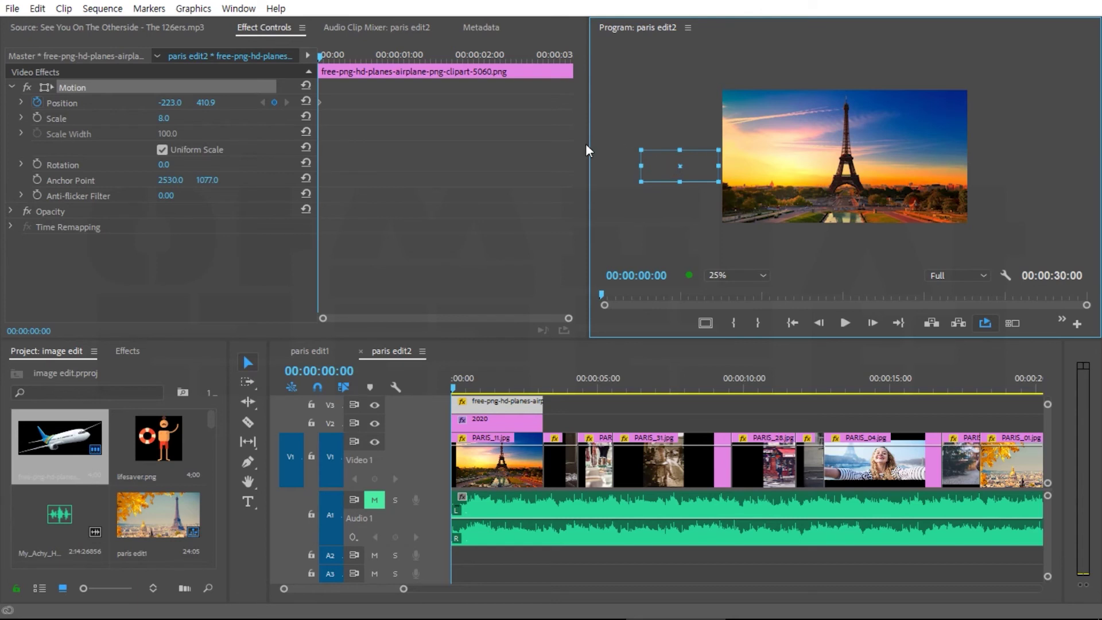
click(77, 90)
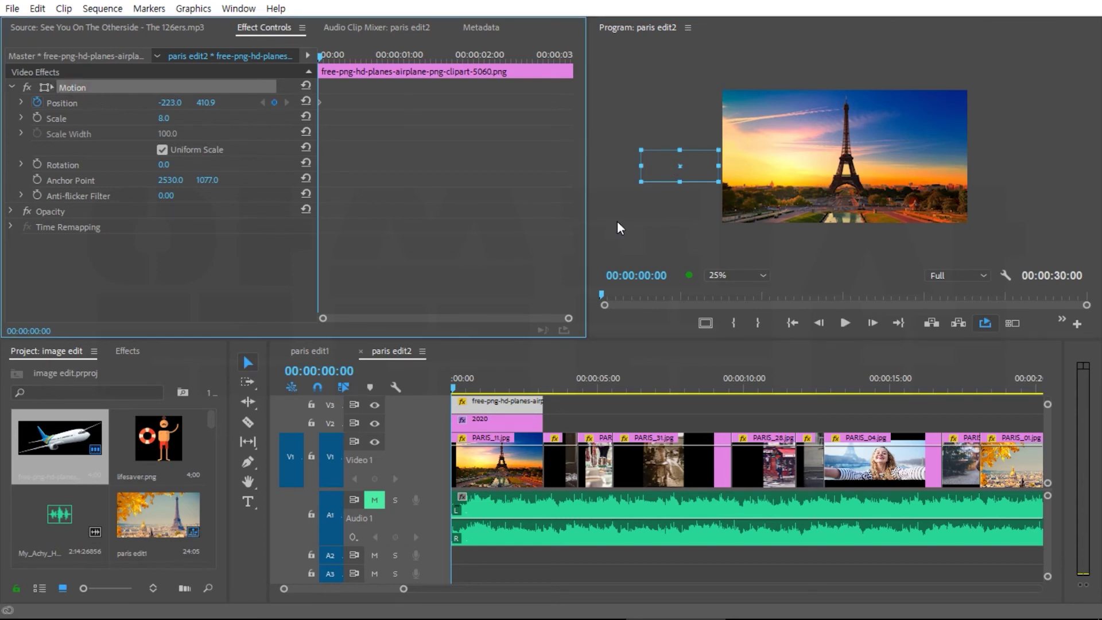
click(544, 377)
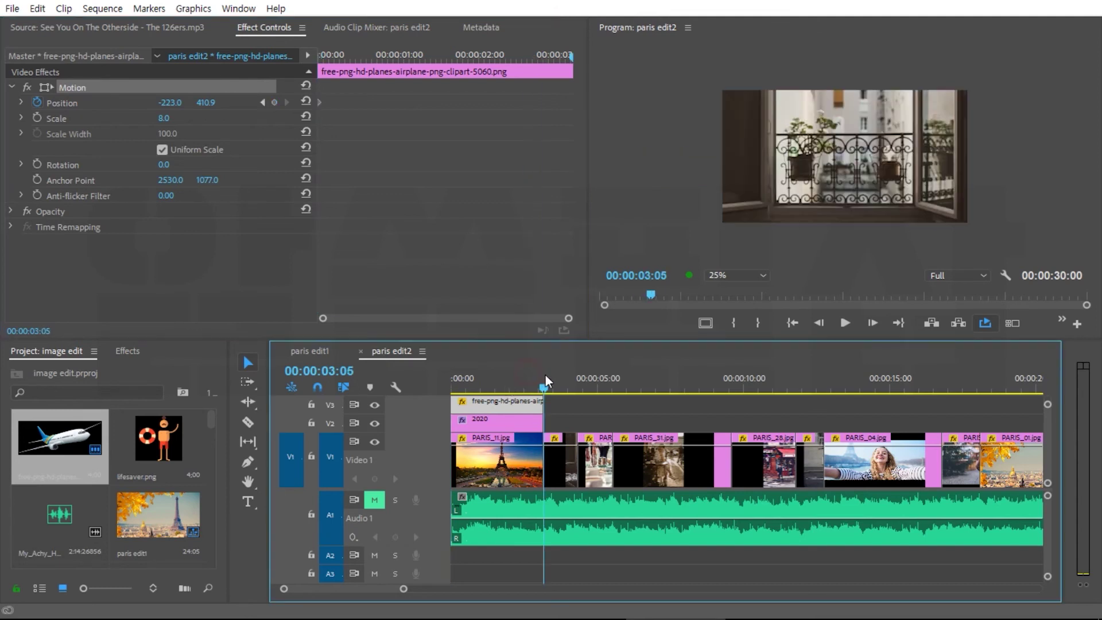
key(Left)
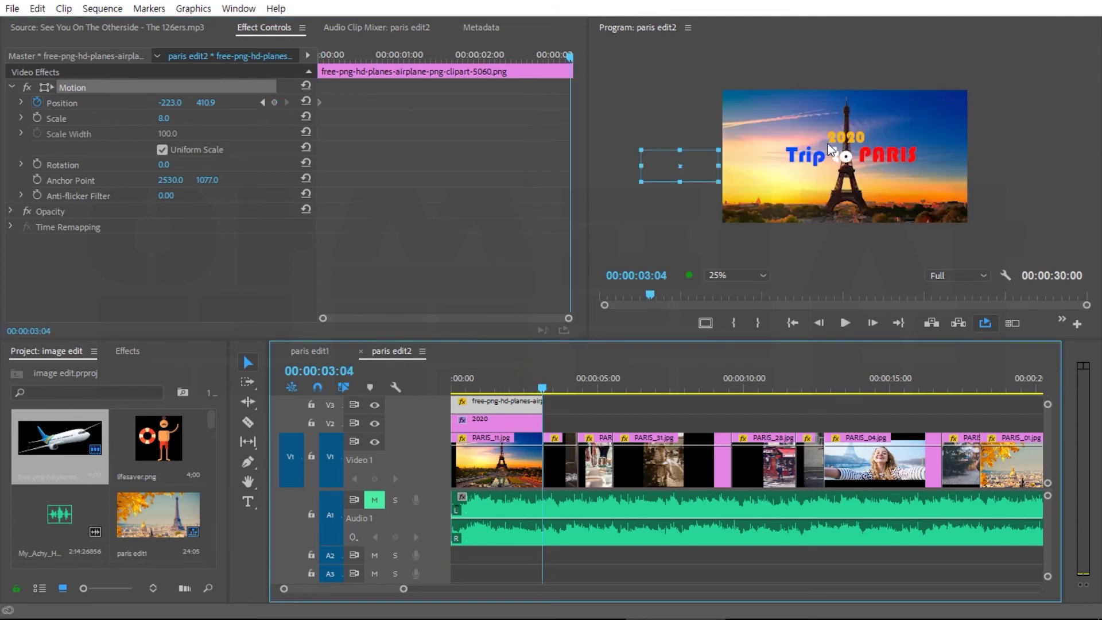
drag(694, 161, 1025, 103)
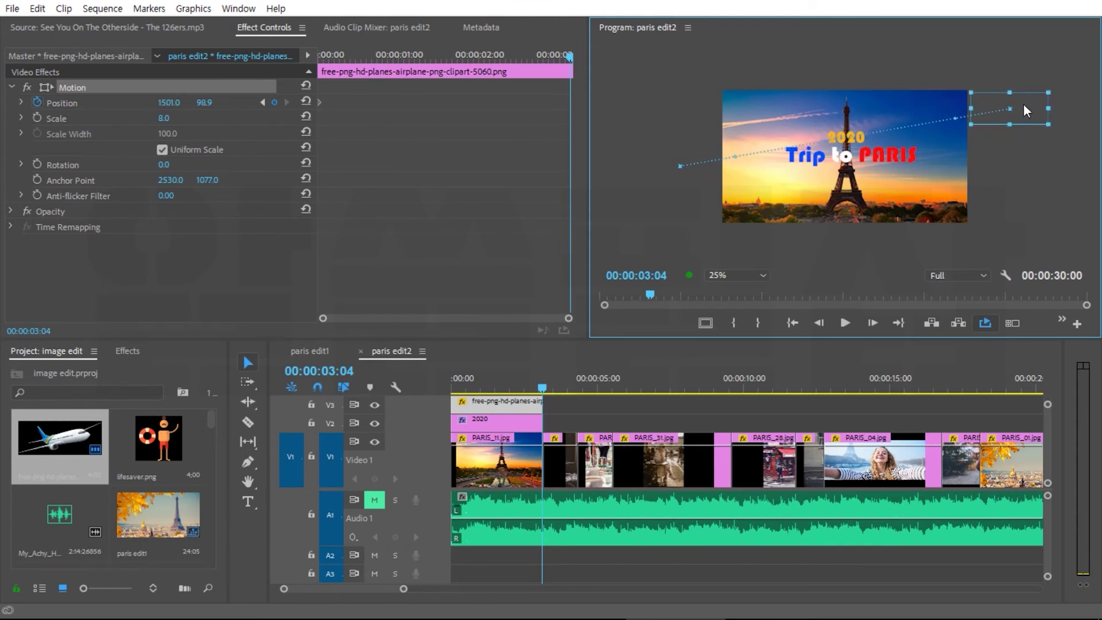
Play the opening three times from the start to preview the airplane's flight across the titles
click(518, 372)
key(Home)
key(space)
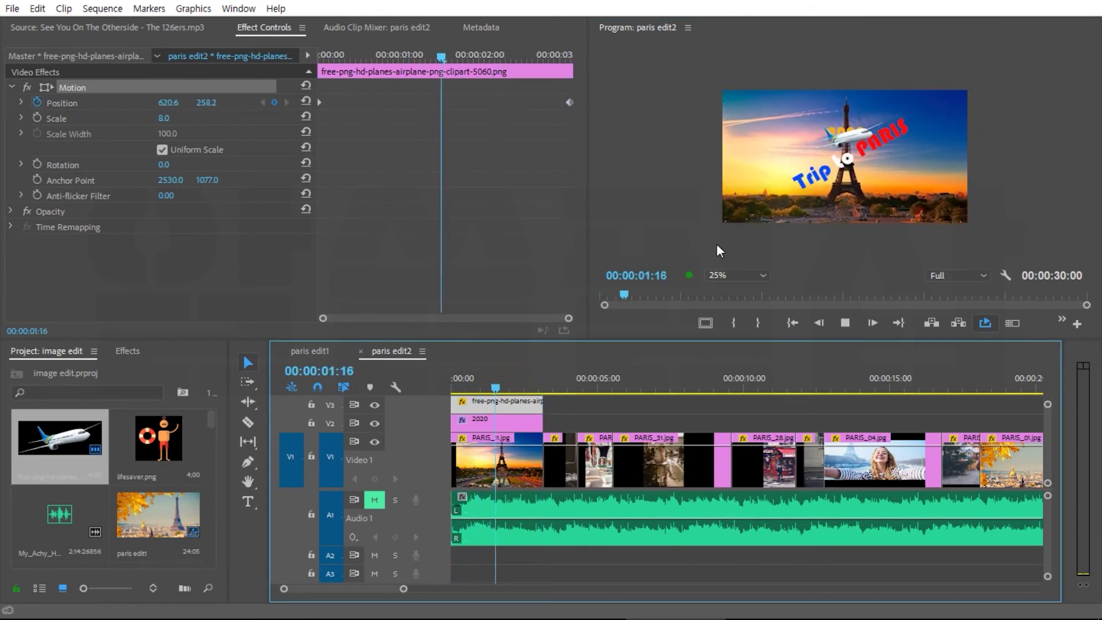
key(space)
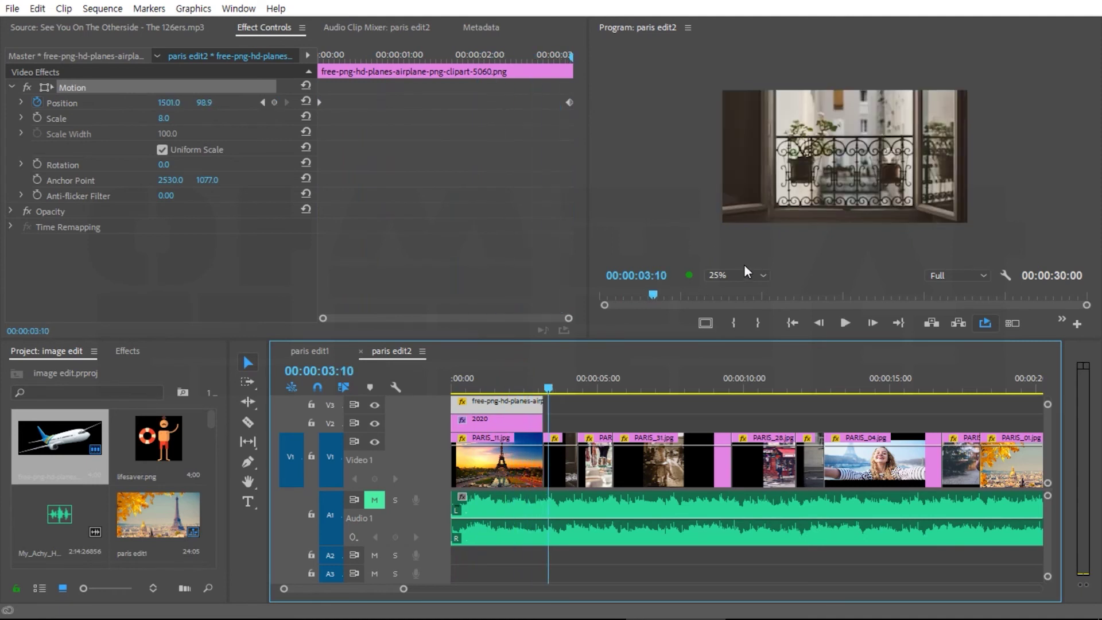
key(Home)
key(space)
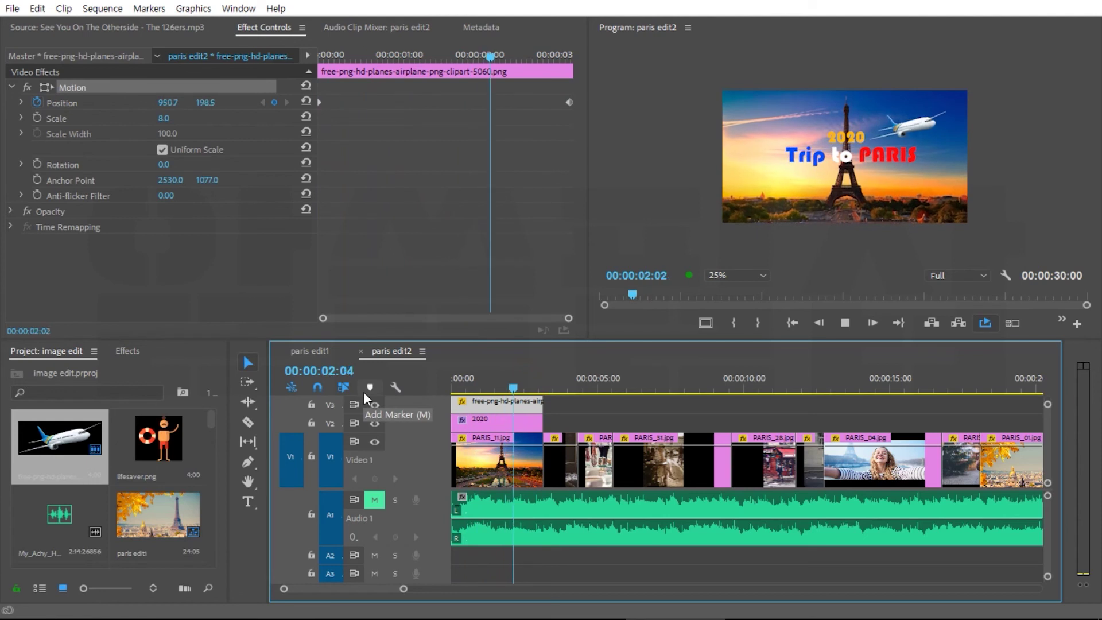
key(space)
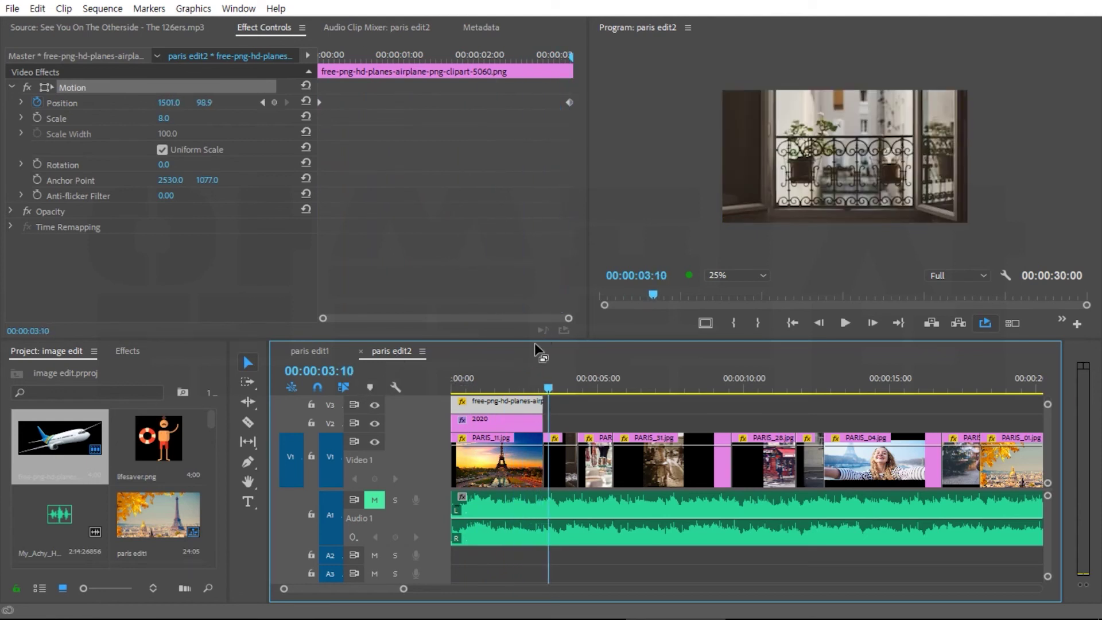
drag(492, 392, 457, 391)
key(space)
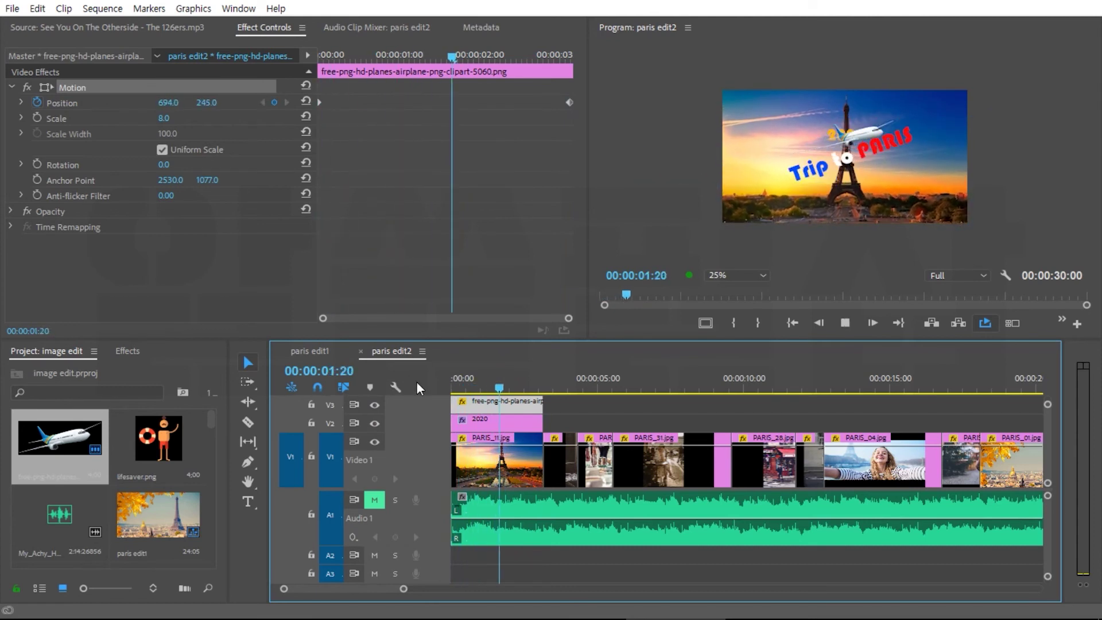
key(space)
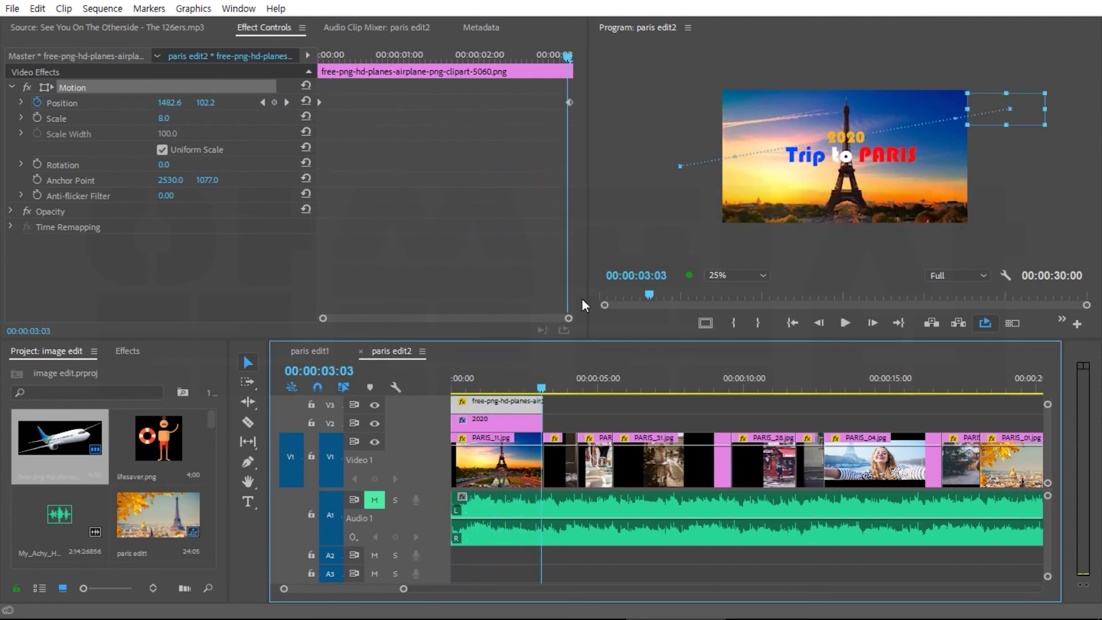
Magnify the timeline, collapse the V1 track's height and play the opening from the start
key(=)
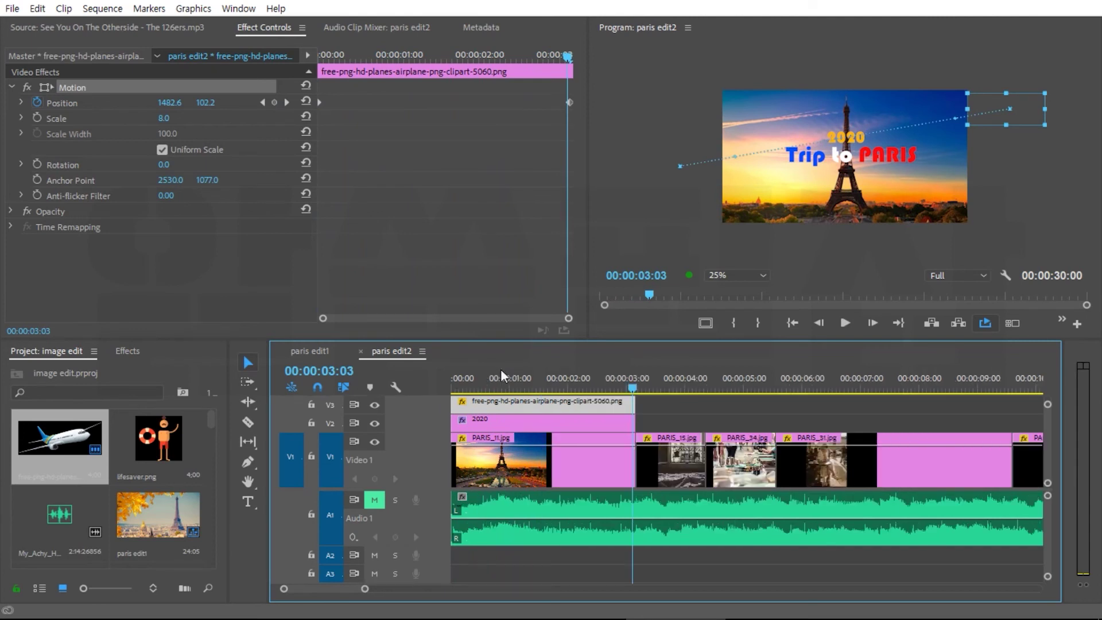
double_click(429, 460)
click(531, 378)
key(Home)
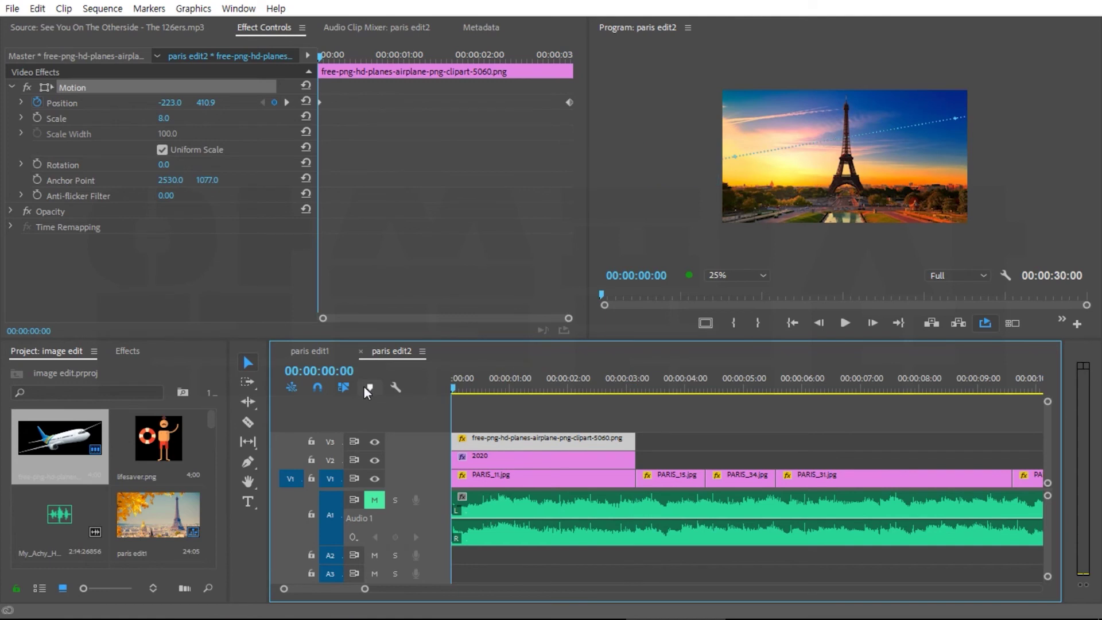
key(space)
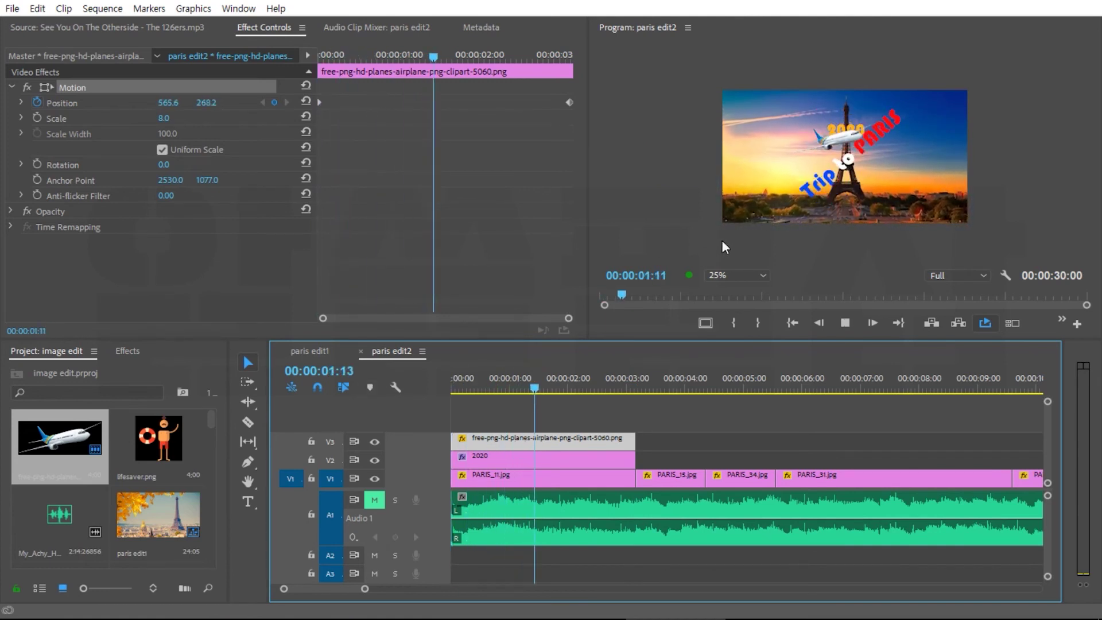
key(space)
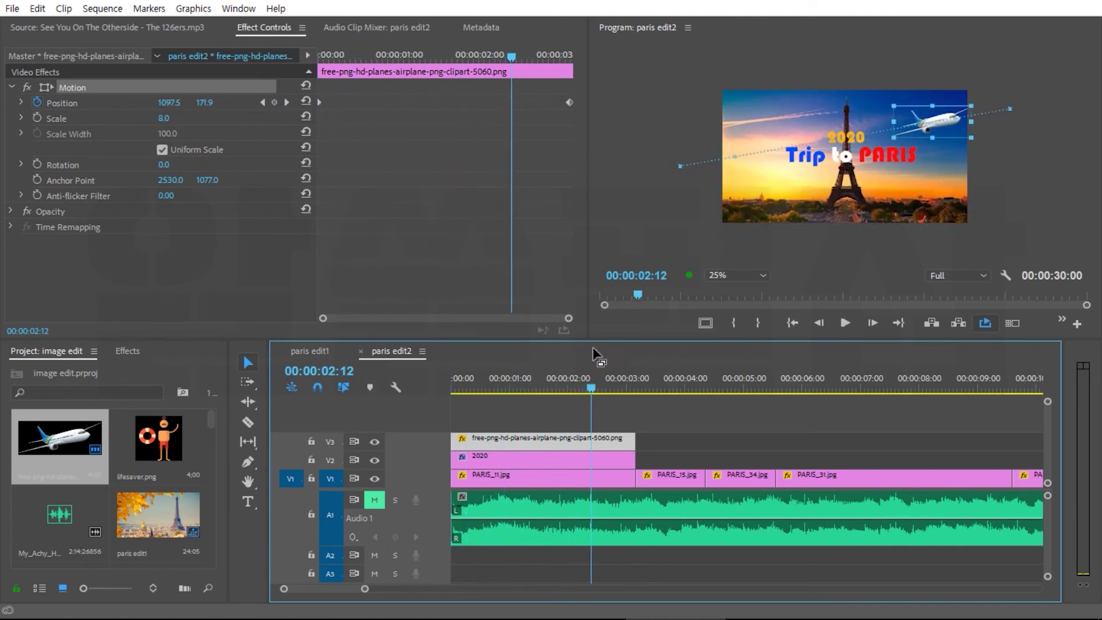
Apply Ease Out temporal interpolation to the airplane's first Position keyframe and expand Position to show its velocity graph
drag(586, 389, 429, 391)
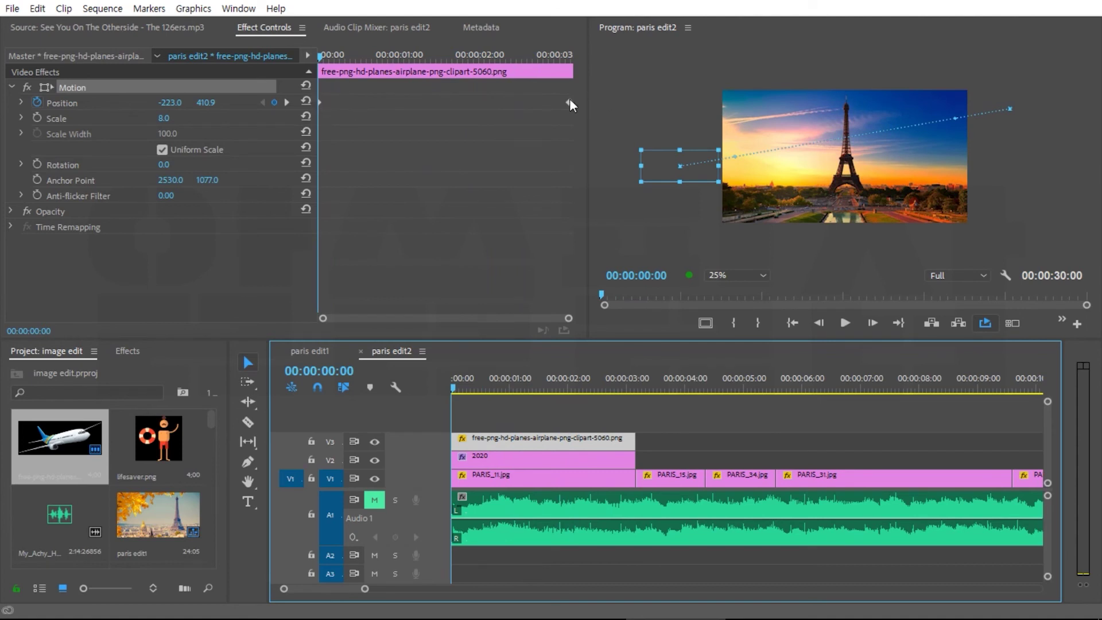
click(319, 98)
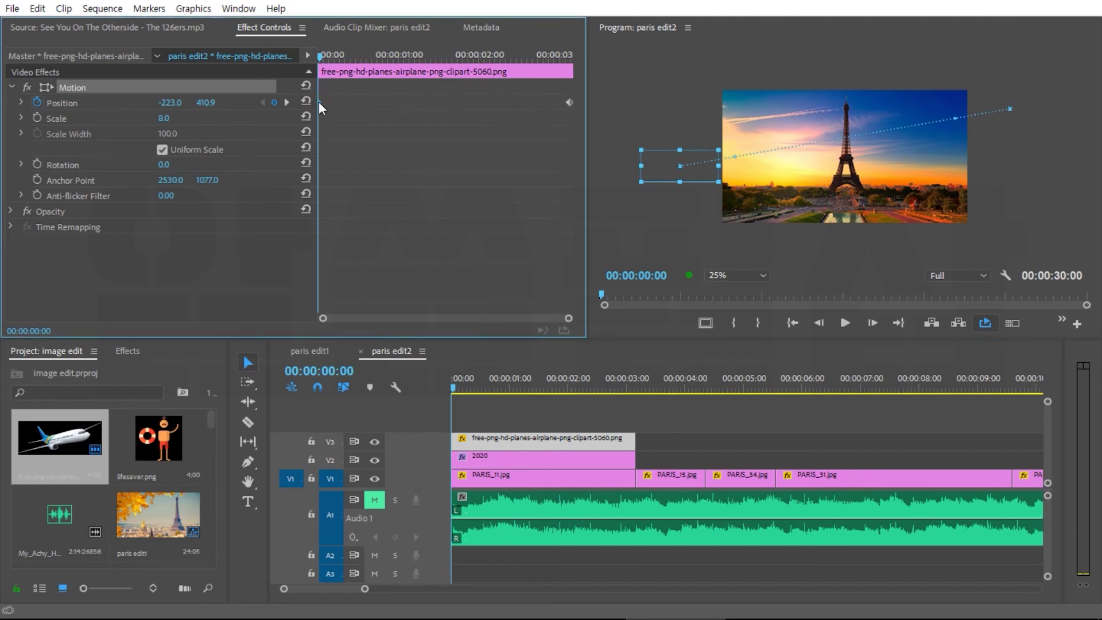
right_click(322, 102)
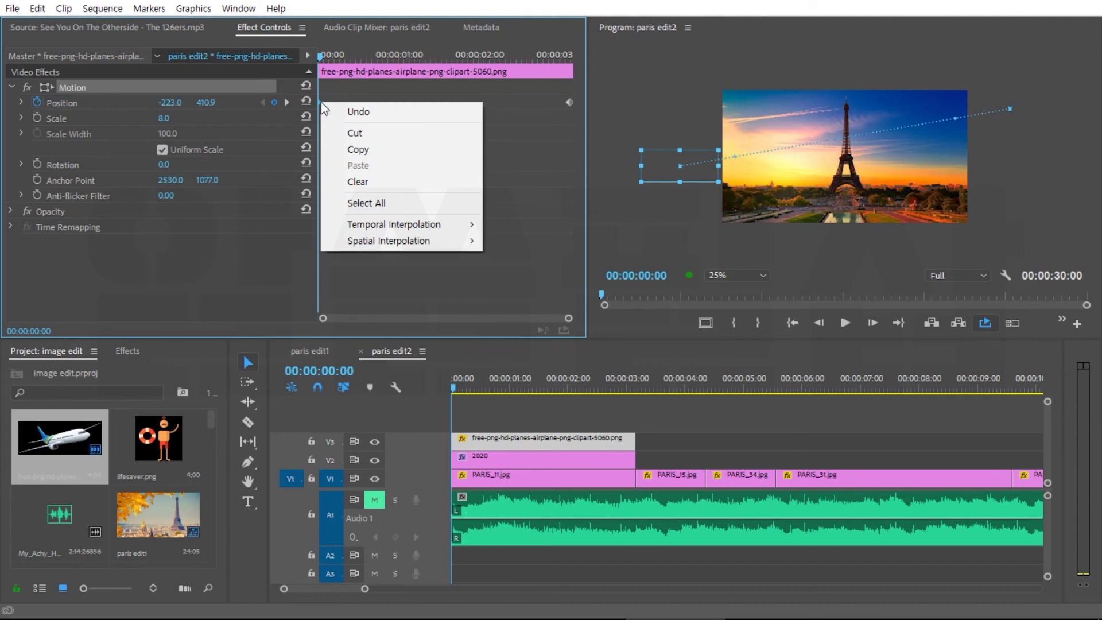
mouse_move(368, 224)
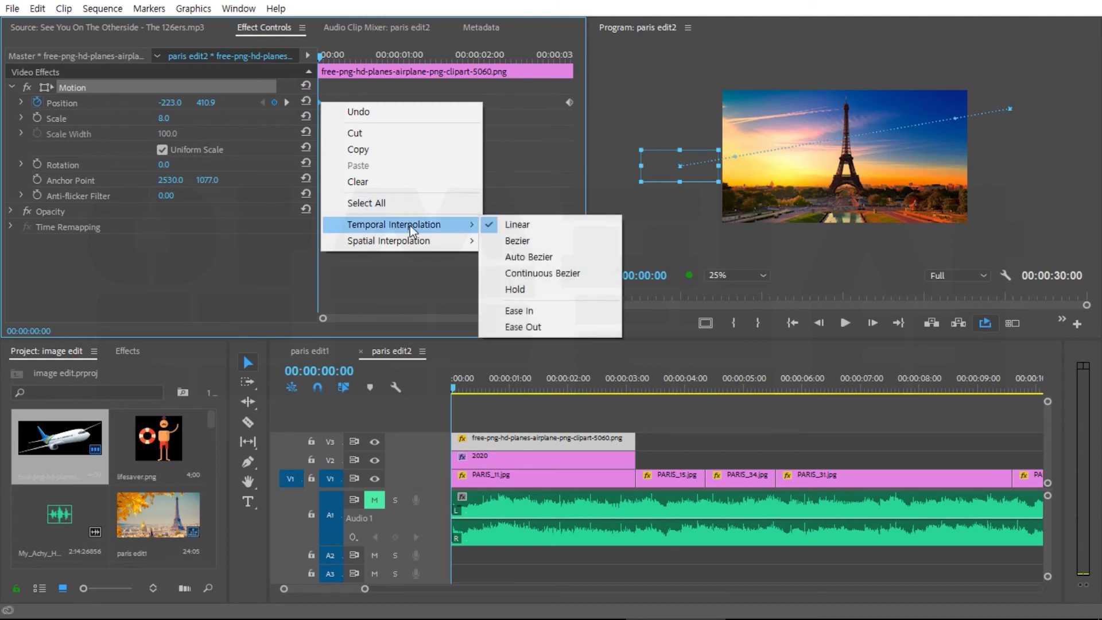
click(545, 329)
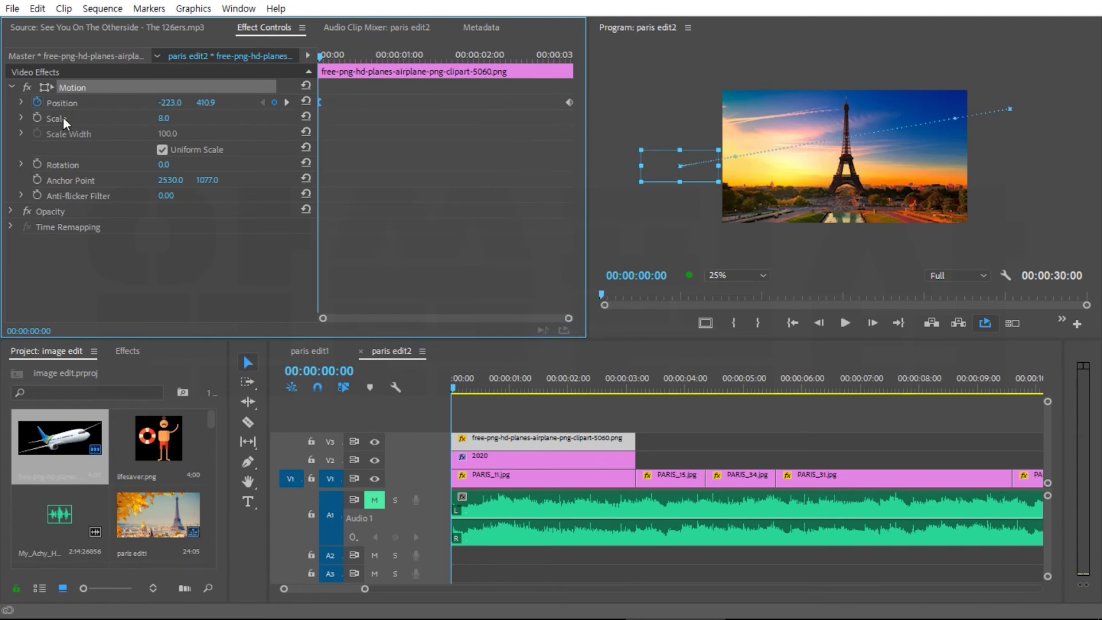
click(21, 101)
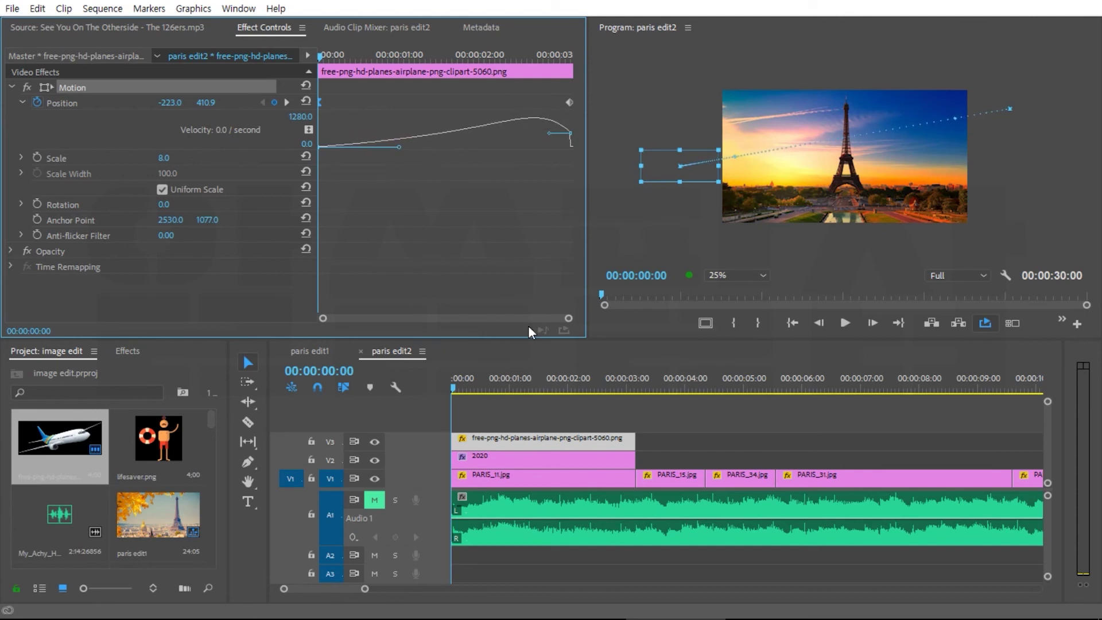
Play the opening repeatedly from the start and scrub through it to check the airplane's eased flight across the titles
drag(544, 396, 383, 382)
key(space)
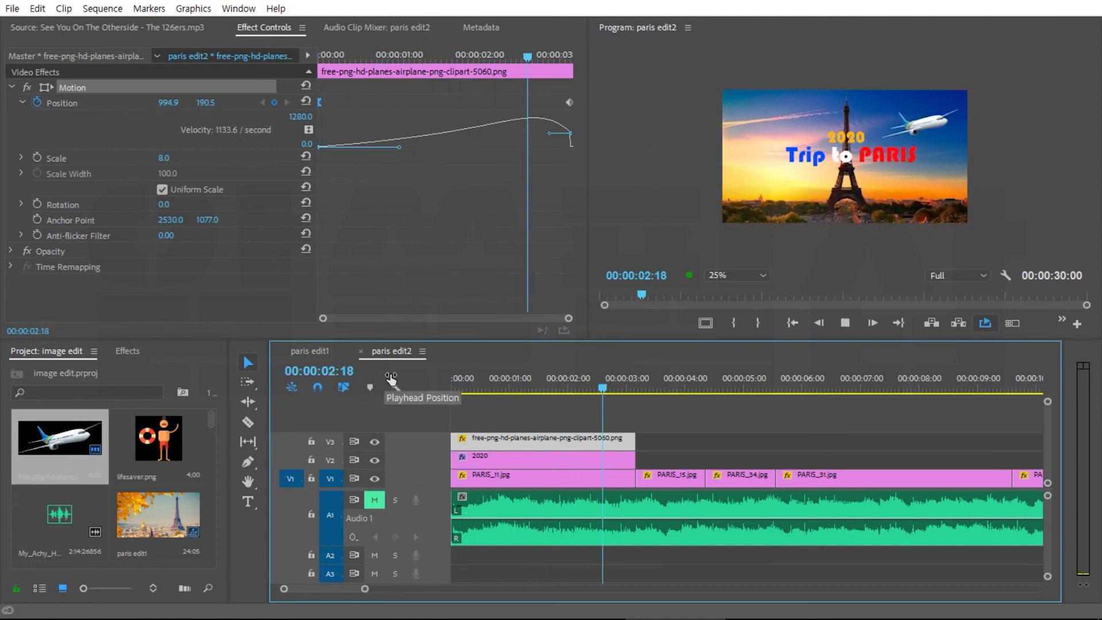
key(space)
drag(520, 380, 332, 393)
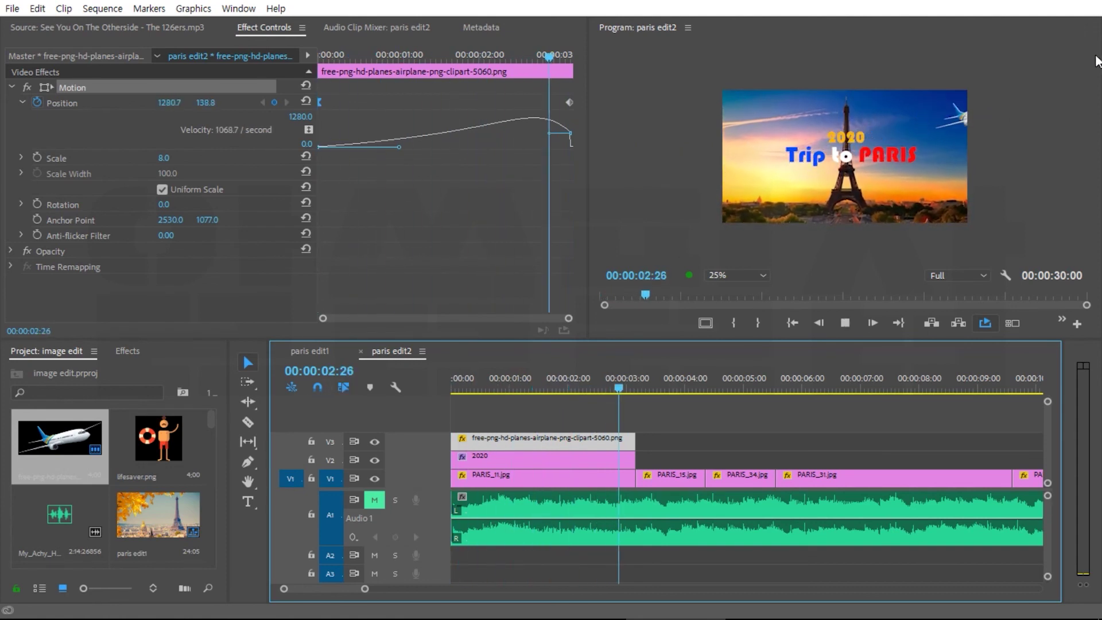
drag(526, 379, 368, 396)
key(space)
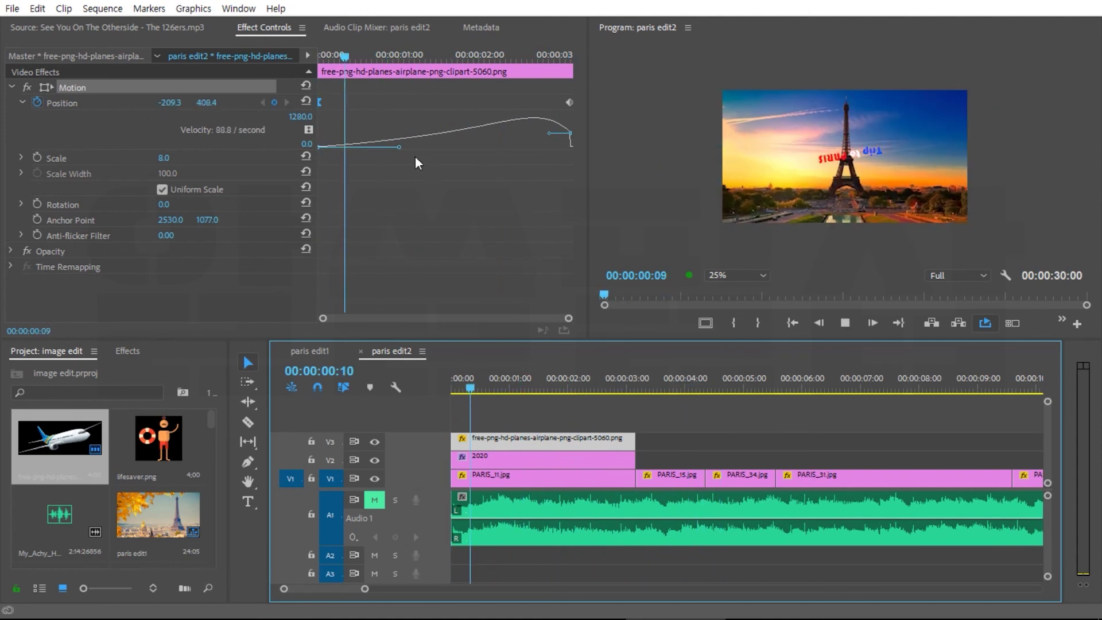
key(space)
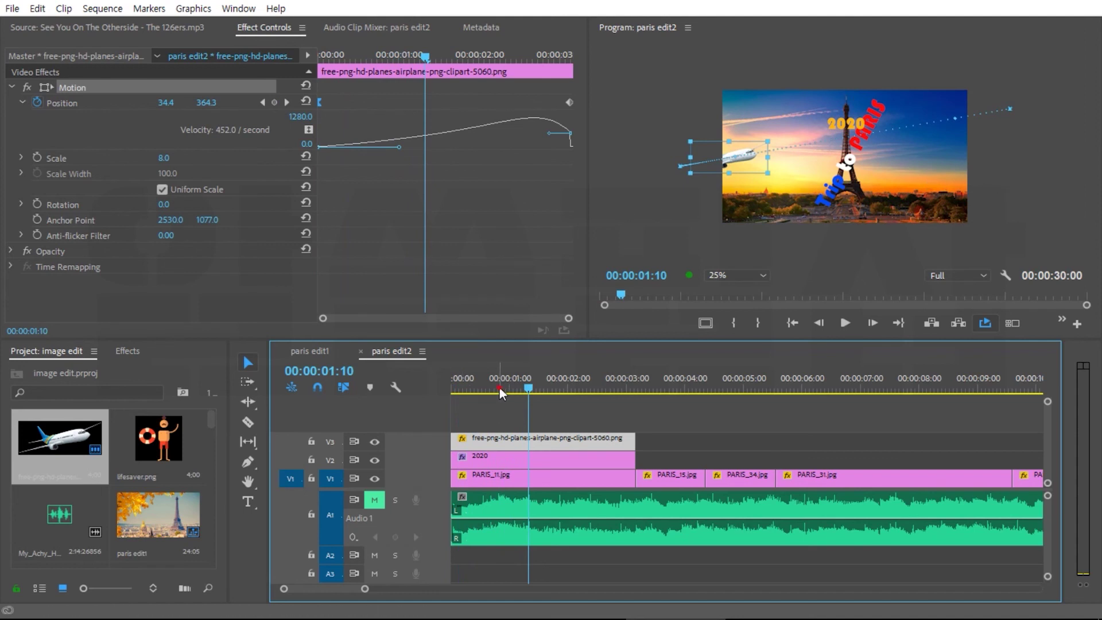
key(Home)
key(space)
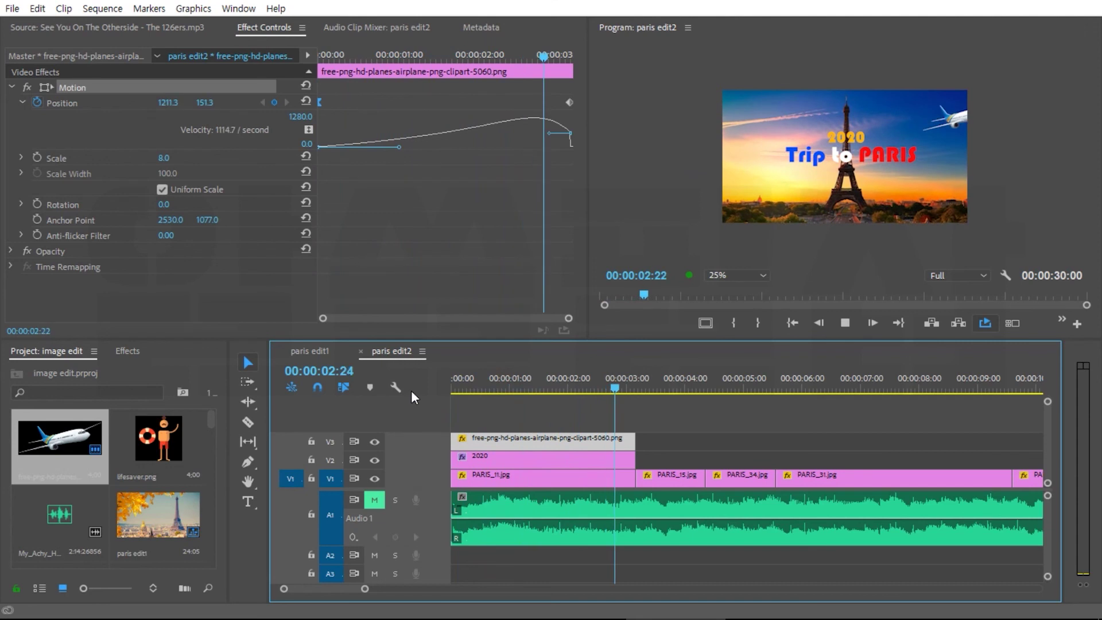
key(space)
drag(549, 383, 578, 389)
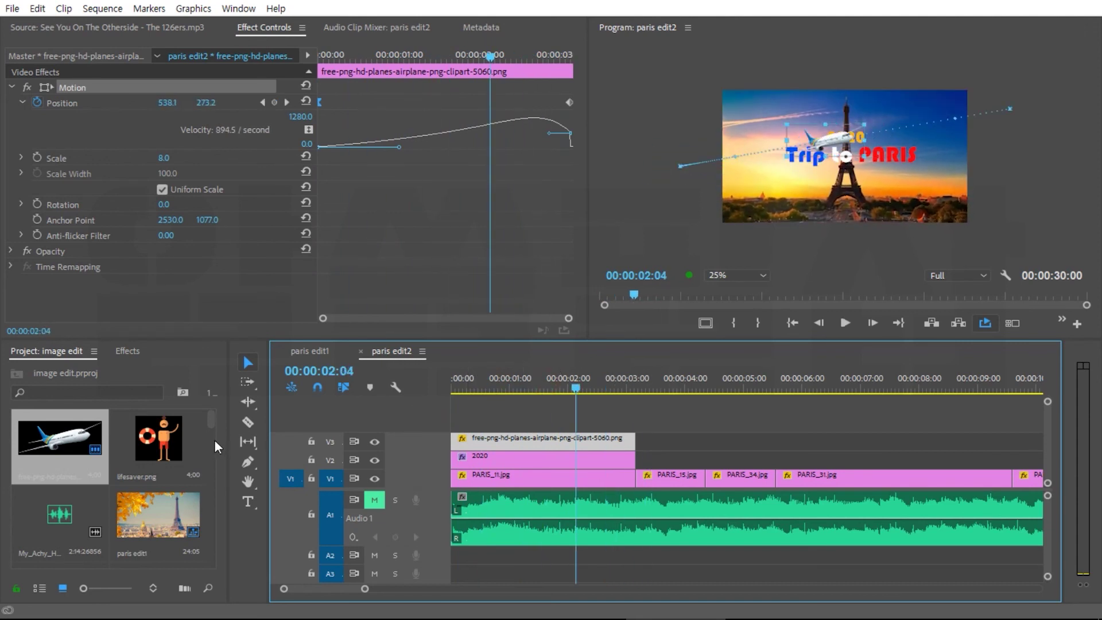
Place lifesaver.png on a new V4 track at the sequence start and trim its end to match the airplane clip
click(162, 443)
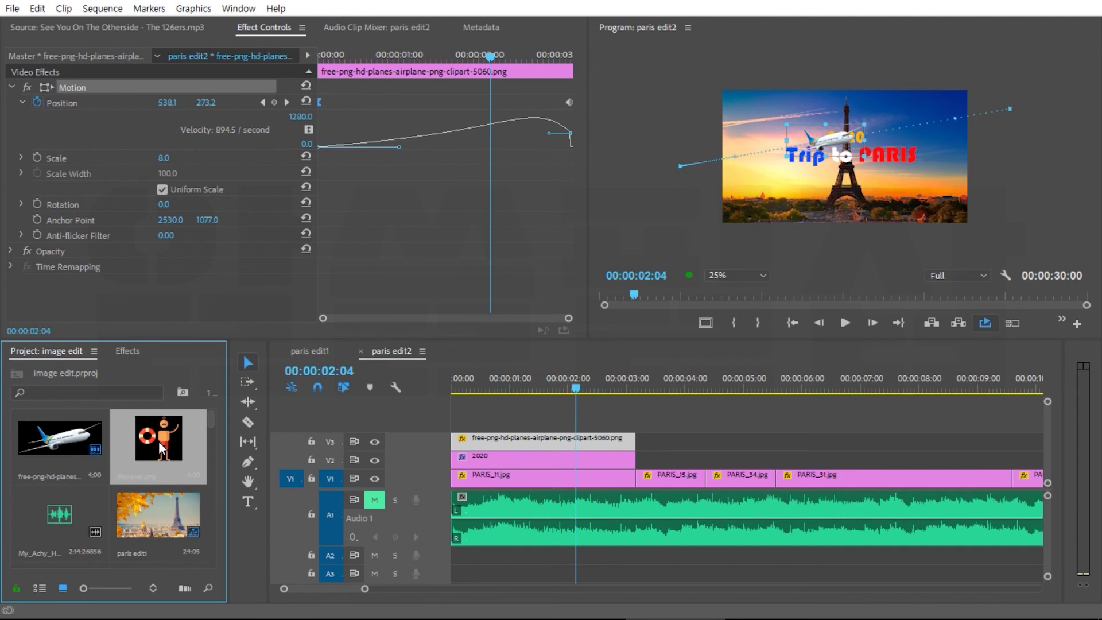
drag(511, 341, 511, 312)
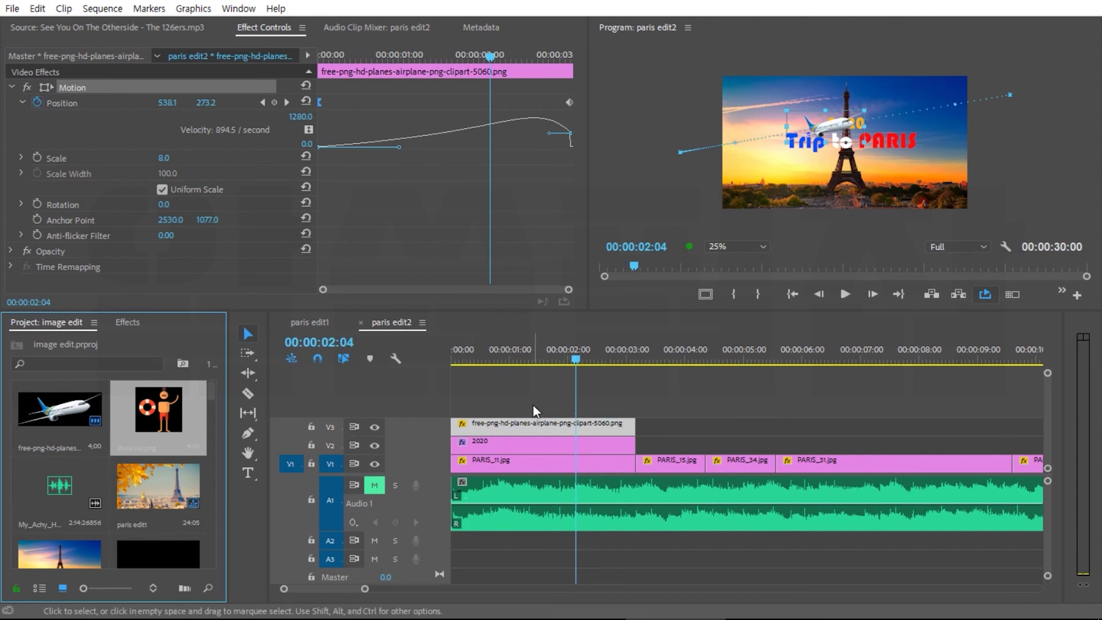
drag(182, 407, 437, 399)
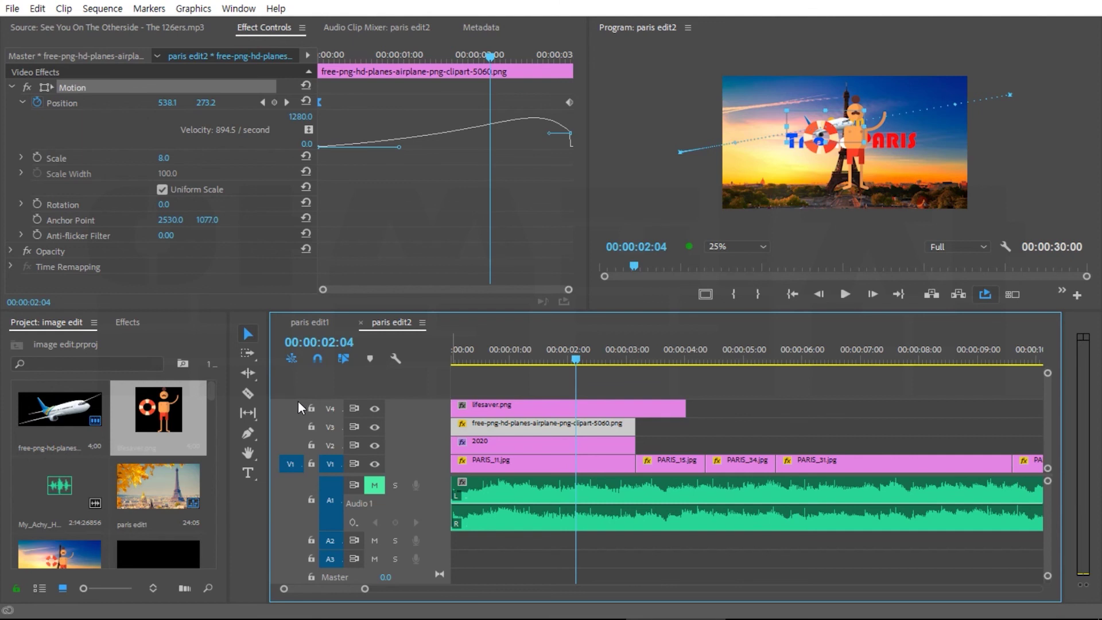
drag(647, 408, 636, 407)
At 00:00:00:00, scale the lifesaver to 68 and keyframe its Position outside the frame's lower right, at about 1468, 516
click(613, 356)
drag(547, 350, 453, 357)
click(861, 152)
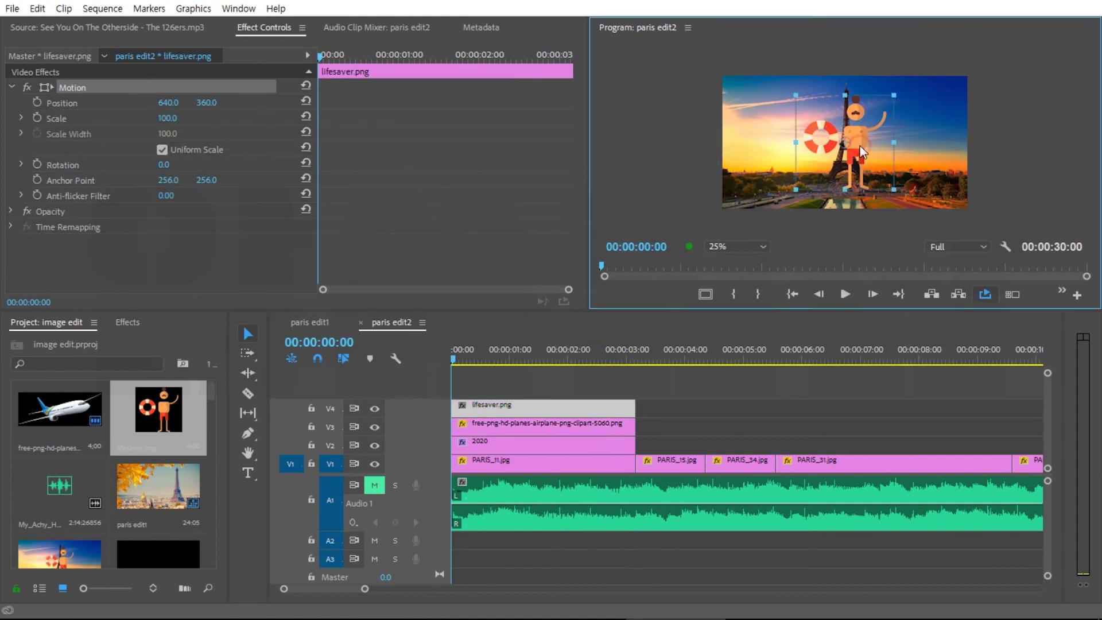
drag(168, 121, 150, 121)
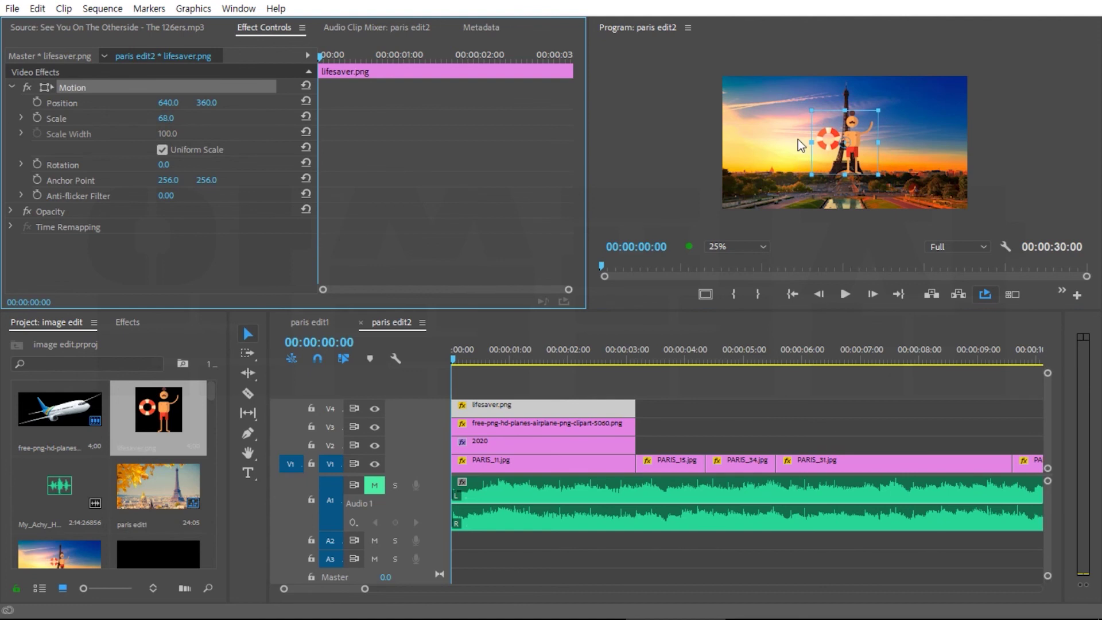
drag(859, 167, 1043, 188)
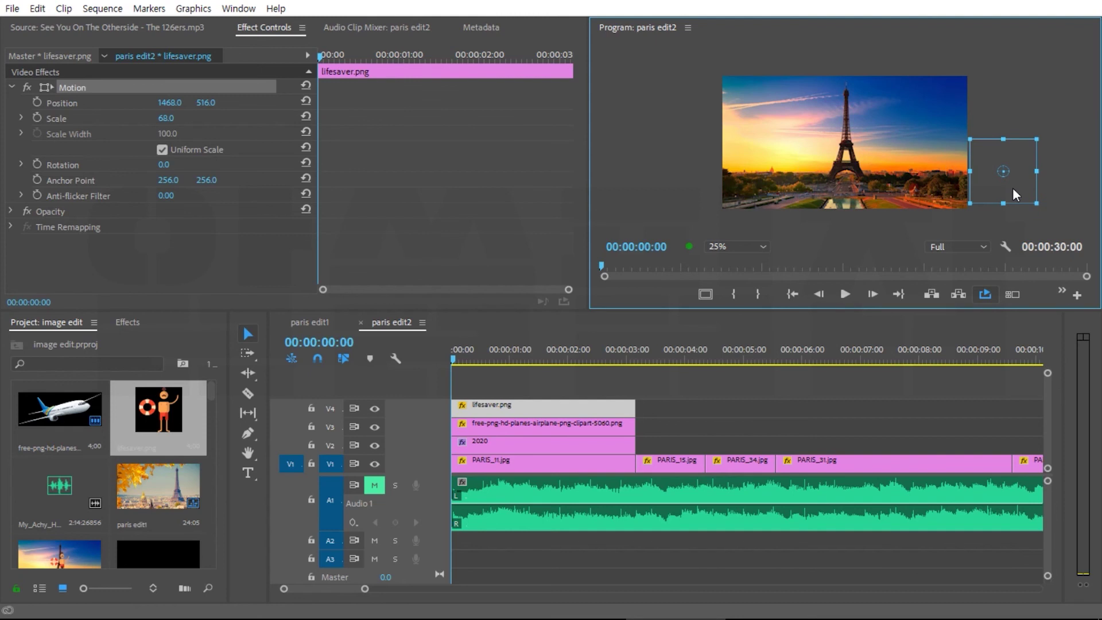
click(36, 102)
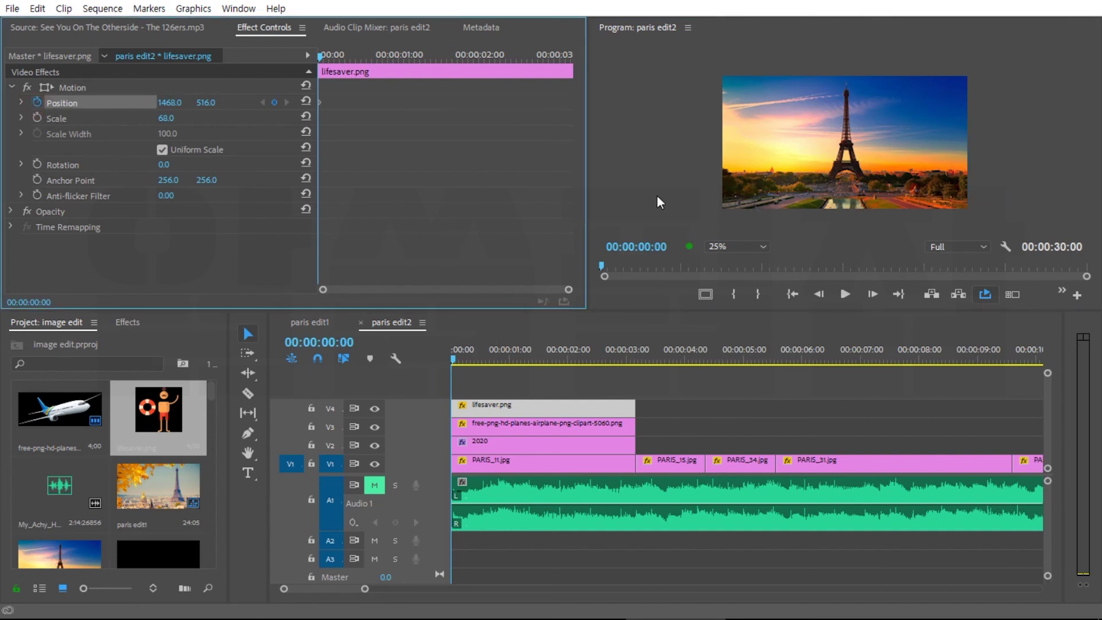
At 00:00:03:04, keyframe the lifesaver's Position in the frame's lower left, at about 296, 516
click(68, 89)
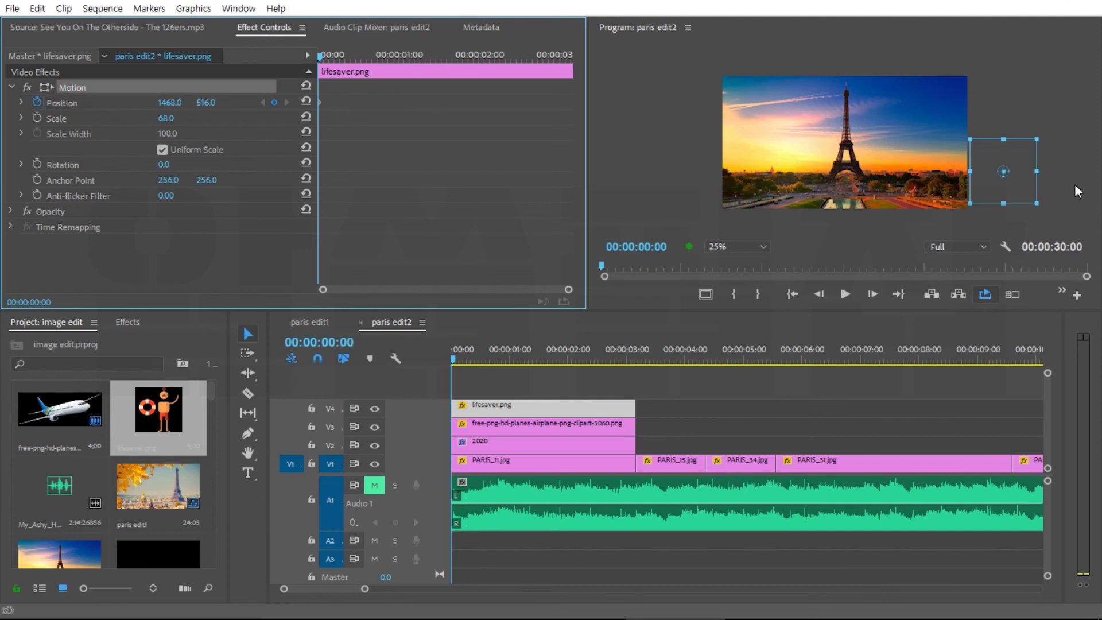
click(636, 352)
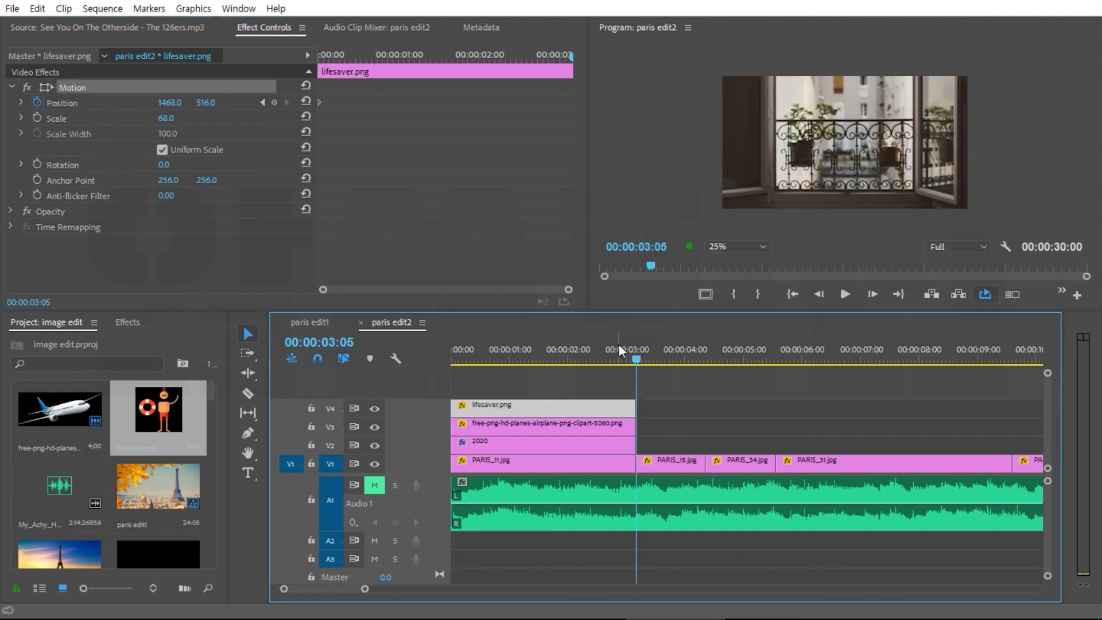
key(Left)
click(816, 199)
drag(816, 199, 778, 197)
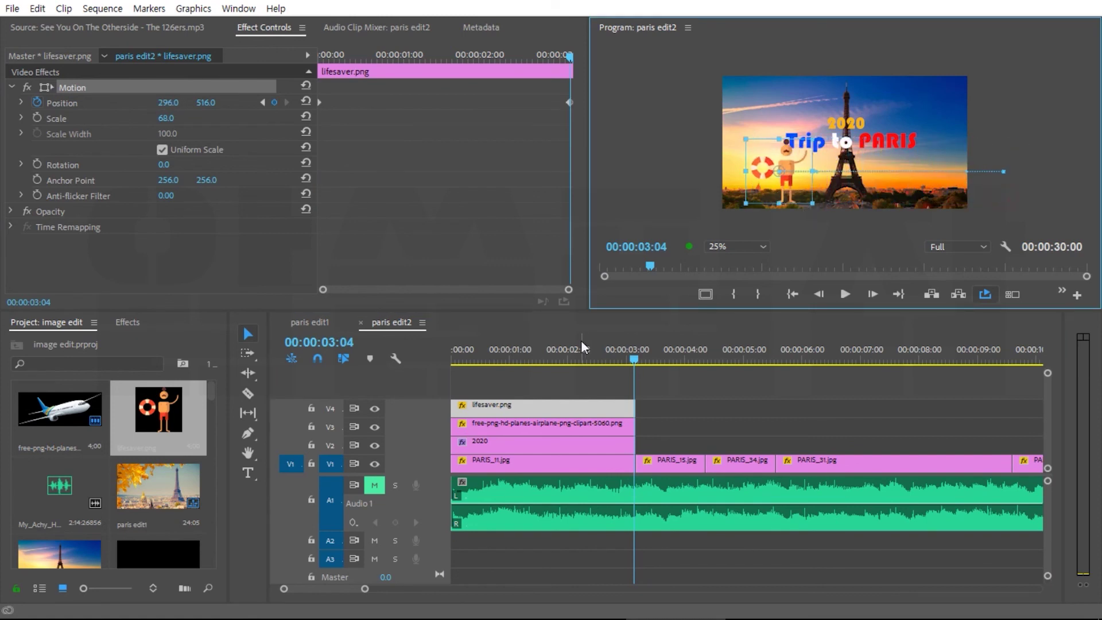
Play the opening from the start to preview the lifesaver sliding in
key(Home)
click(332, 373)
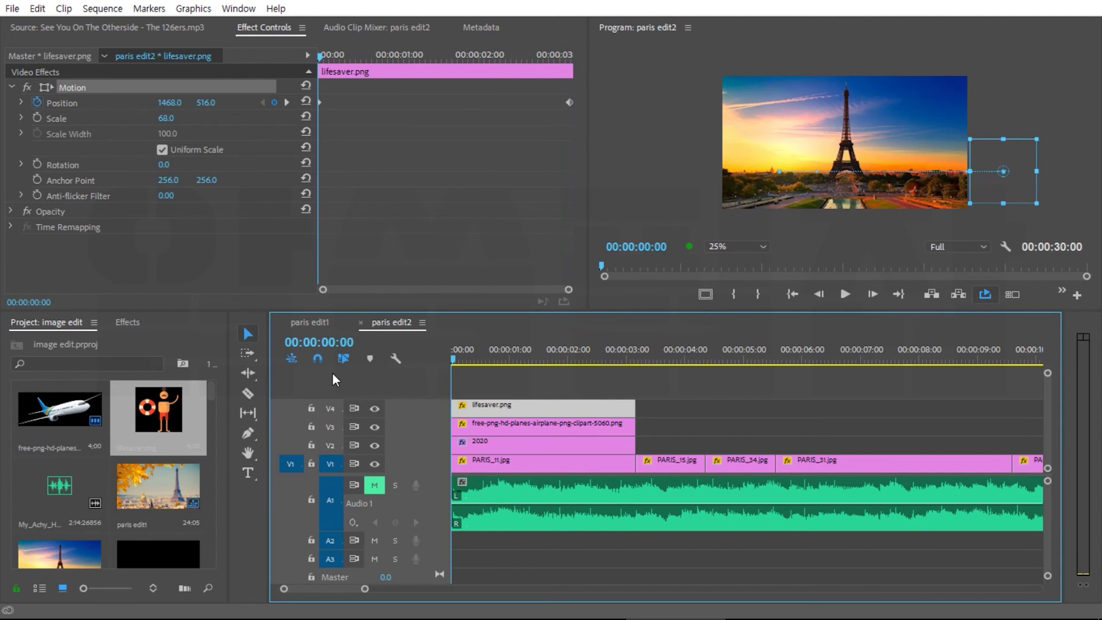
key(space)
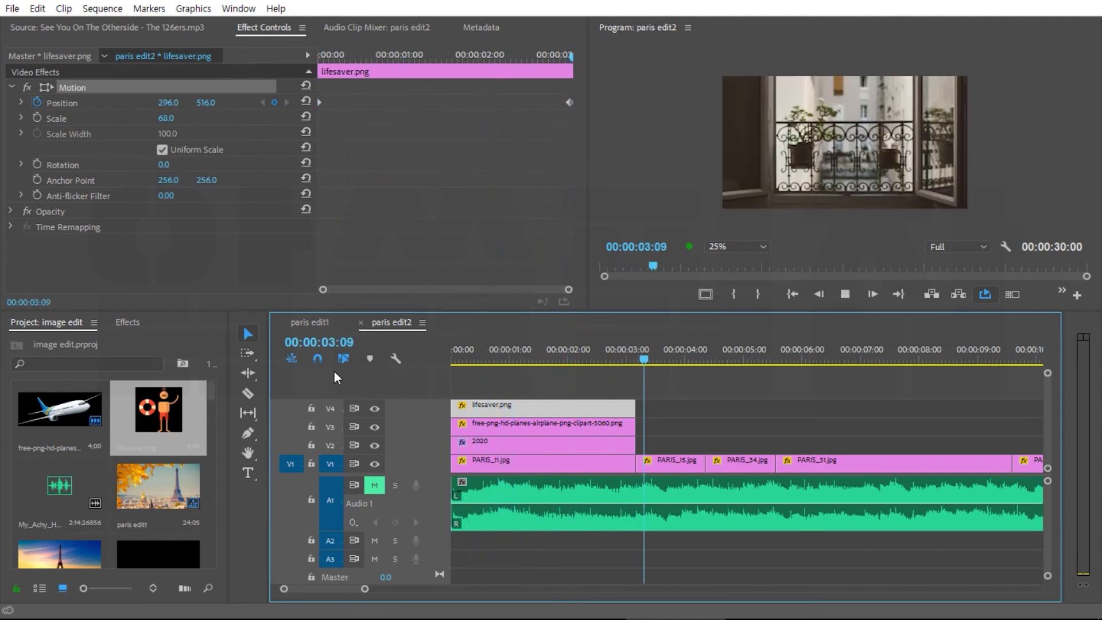
key(space)
Mark an Out point at 00:00:03:05 where the opening clips end, and return the playhead to the start
click(636, 357)
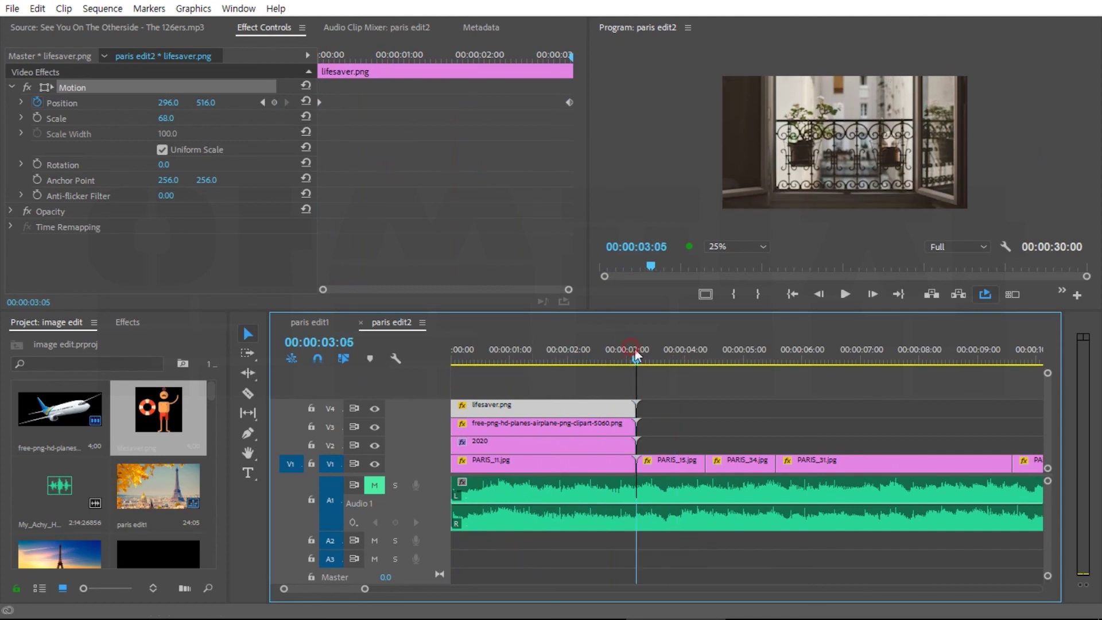
key(o)
drag(610, 357, 254, 360)
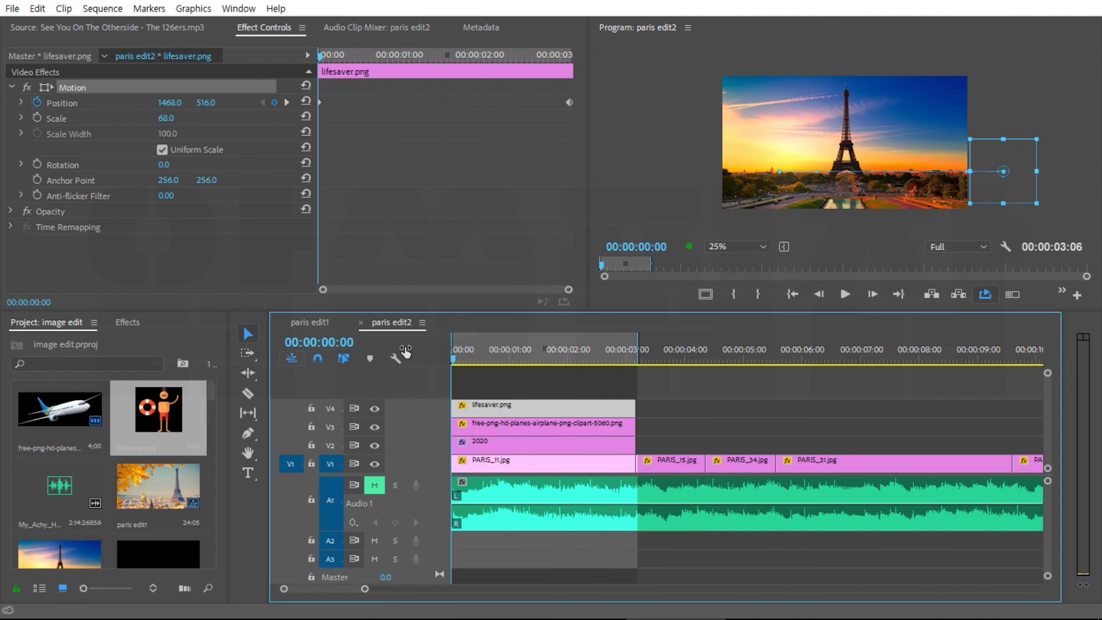
Play the marked opening with the preview zoom set to Fit and the program monitor enlarged
click(840, 295)
click(737, 246)
click(725, 262)
drag(520, 316, 521, 404)
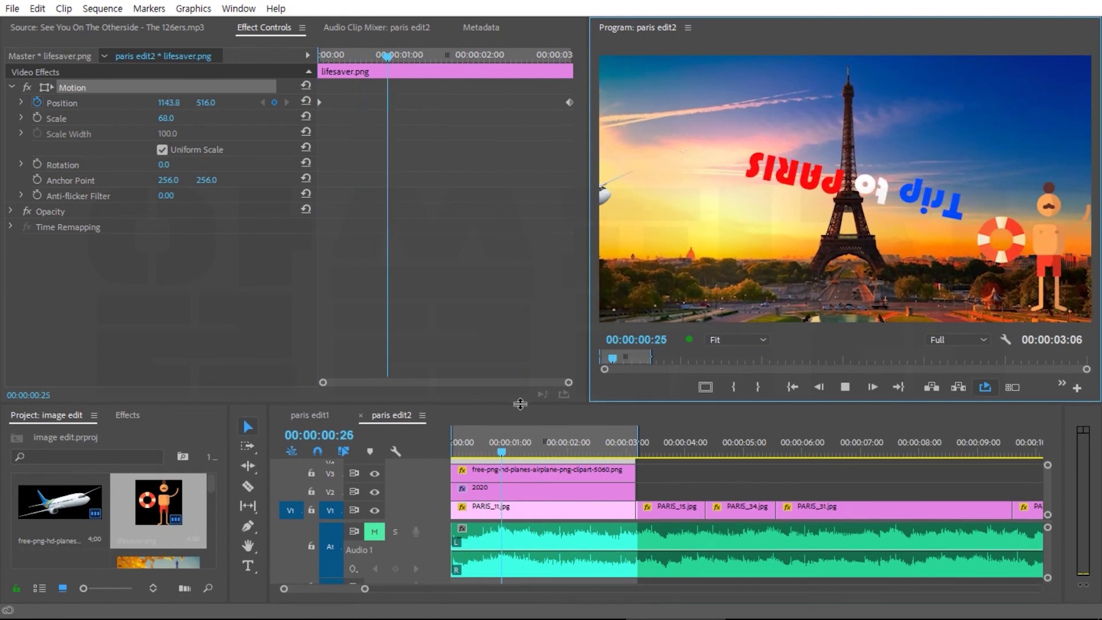